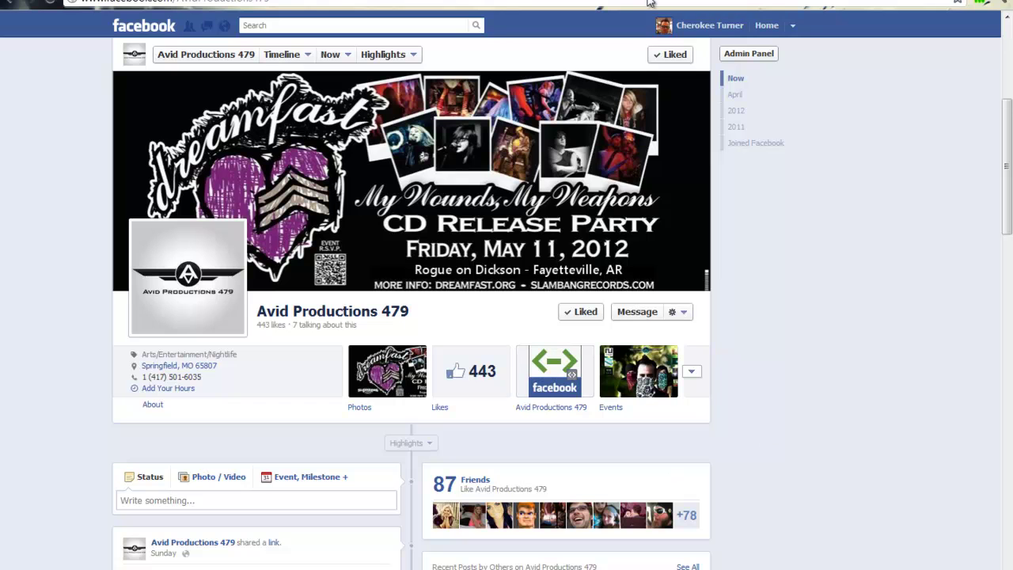
# - Look through the posts and photos on the Avid Productions 479 page's timeline
pyautogui.scroll(-10, 816, 163)
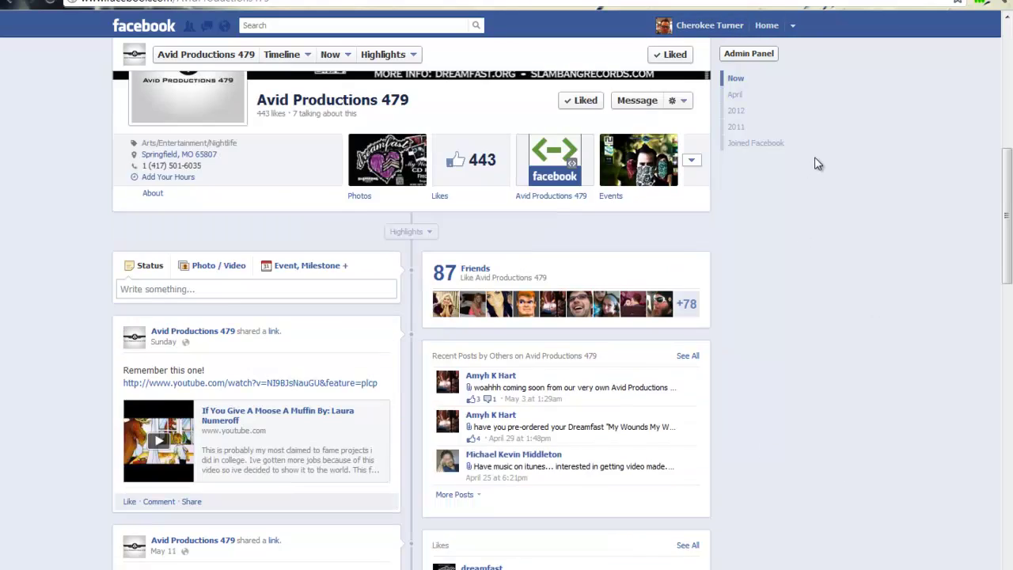
pyautogui.scroll(-10, 815, 163)
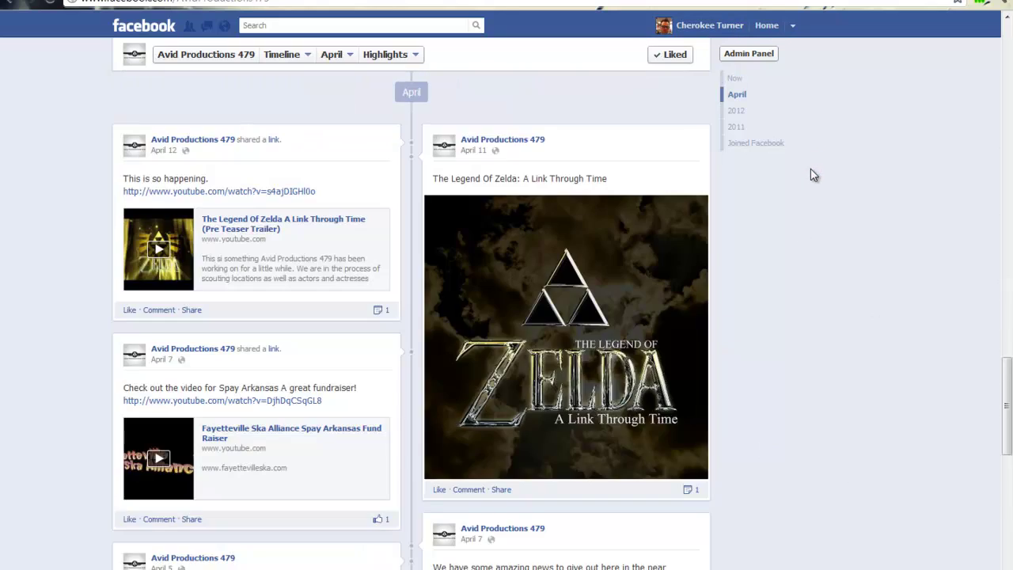
pyautogui.scroll(-10, 914, 182)
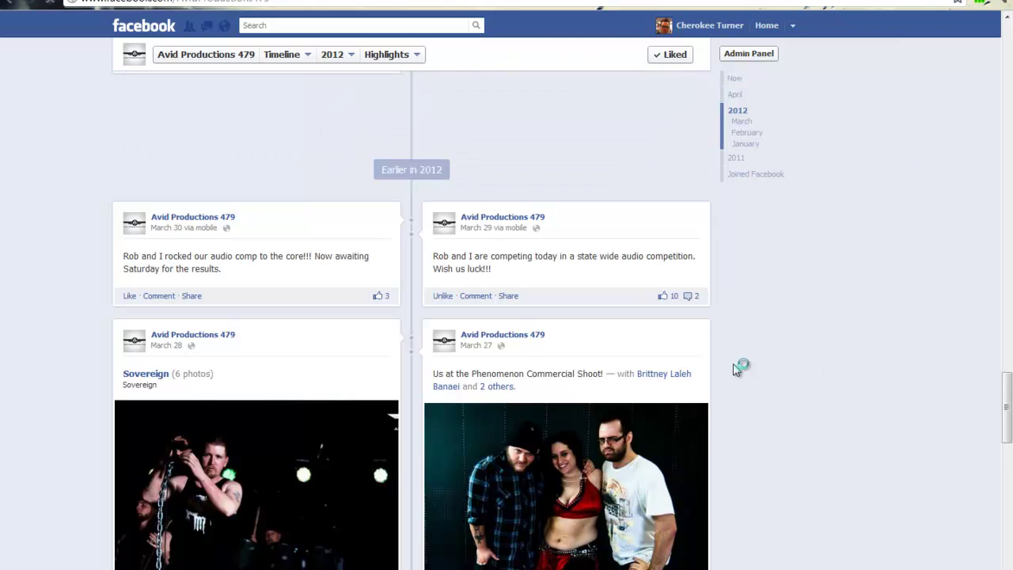
pyautogui.scroll(-5, 457, 361)
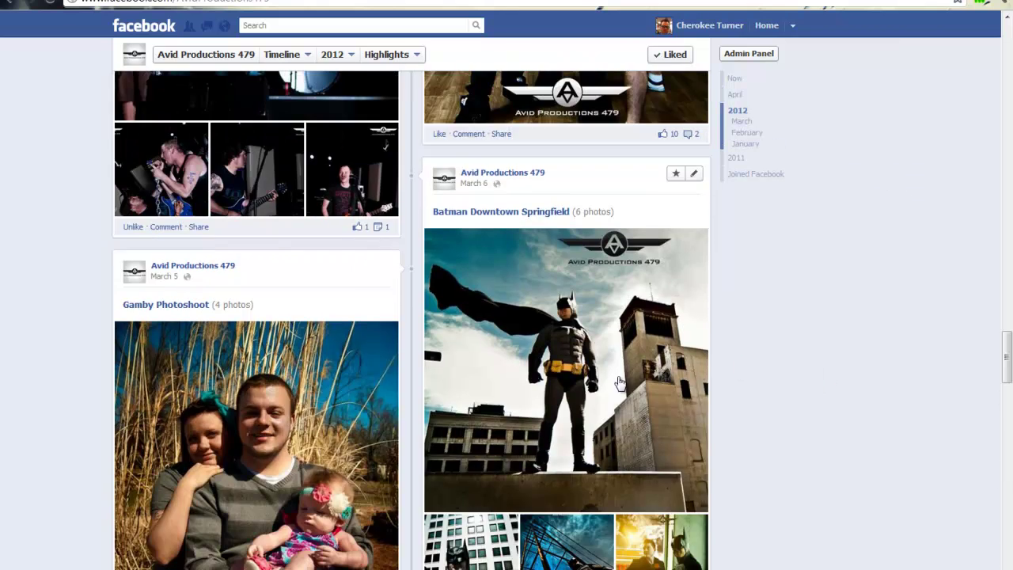
pyautogui.scroll(15, 670, 331)
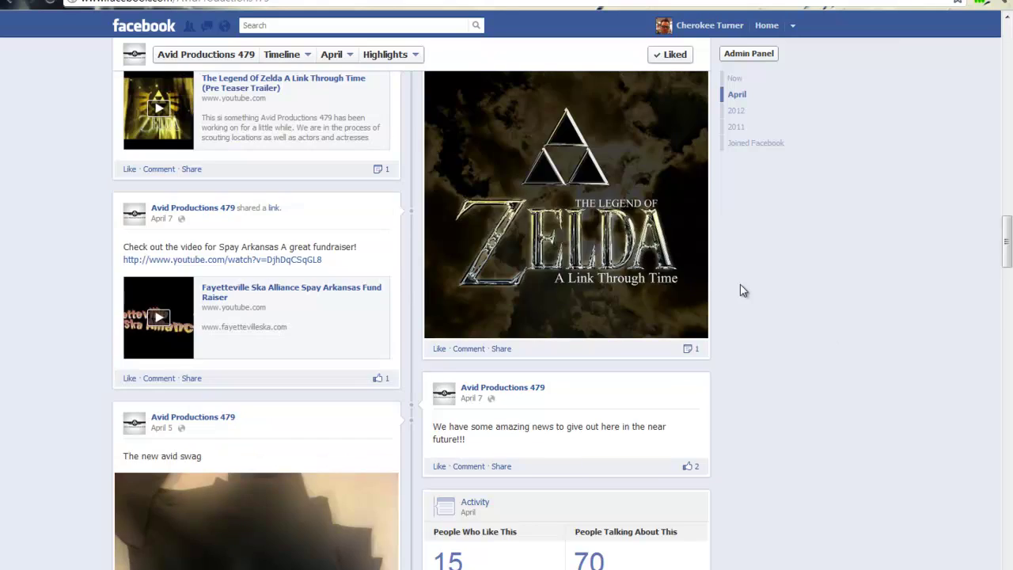
pyautogui.scroll(10, 720, 292)
pyautogui.scroll(10, 821, 335)
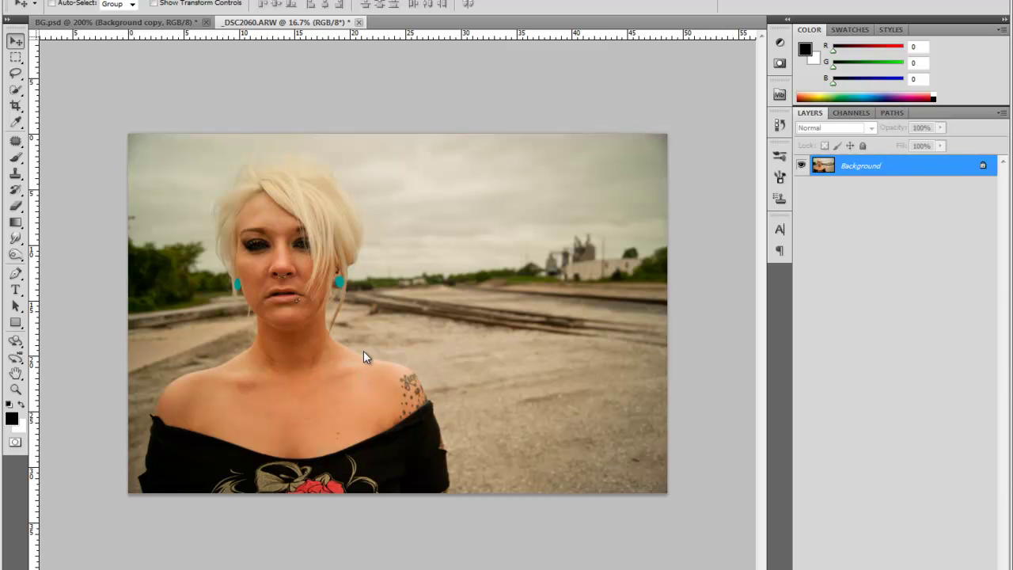
# - Duplicate the Background layer of the portrait photo and hide the original layer
pyautogui.press('z')
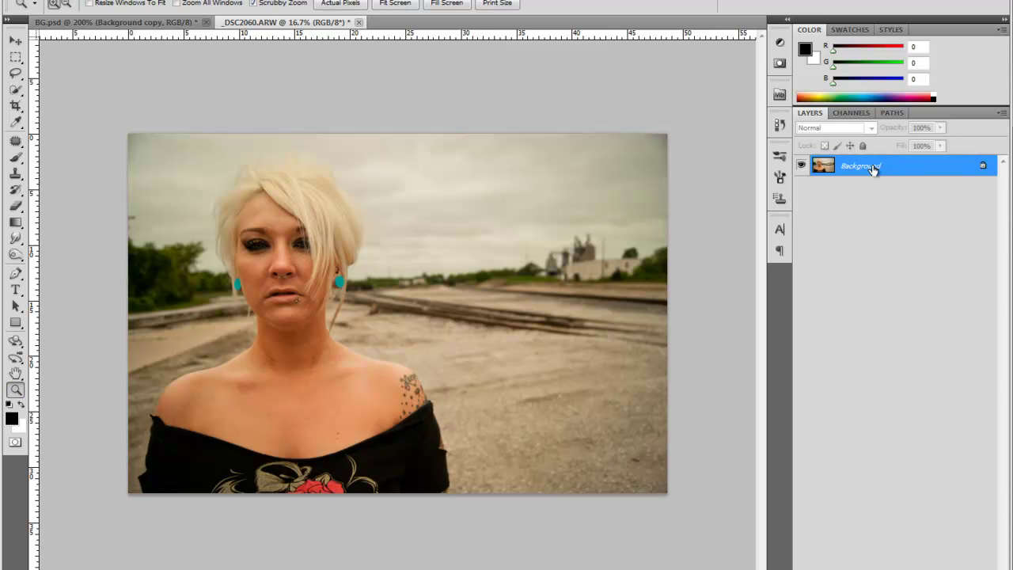
pyautogui.moveTo(254, 290); pyautogui.dragTo(441, 266)
pyautogui.scroll(5, 371, 262)
pyautogui.keyDown('alt'); pyautogui.click(324, 277); pyautogui.keyUp('alt')
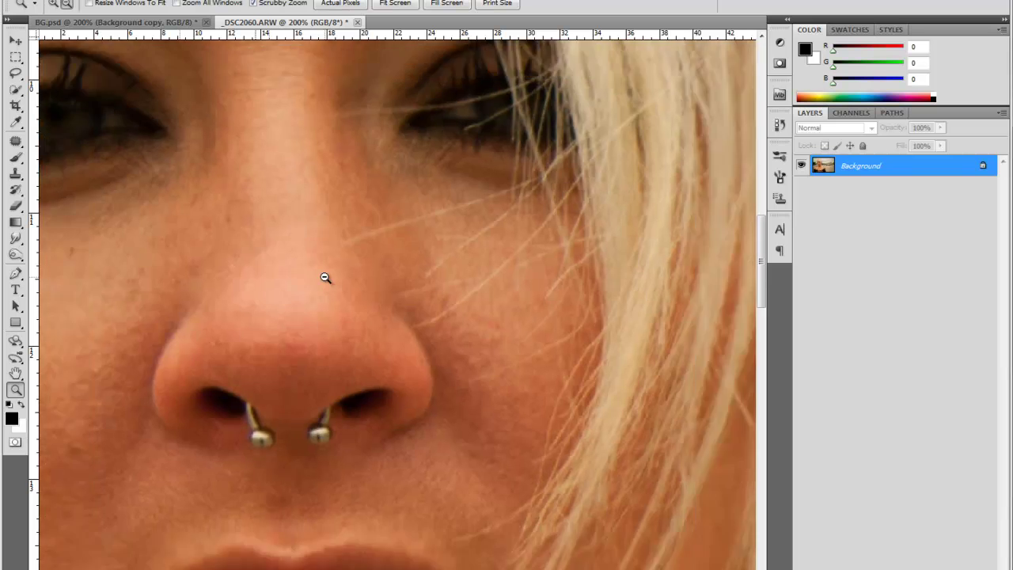
pyautogui.keyDown('alt'); pyautogui.click(324, 277); pyautogui.keyUp('alt')
pyautogui.scroll(-4, 325, 277)
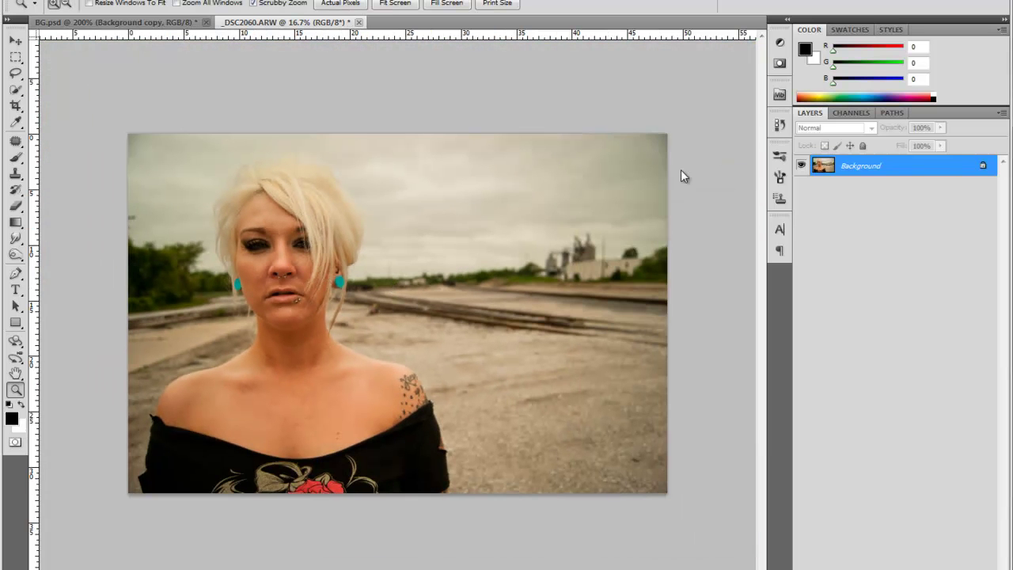
pyautogui.moveTo(868, 176); pyautogui.dragTo(877, 568)
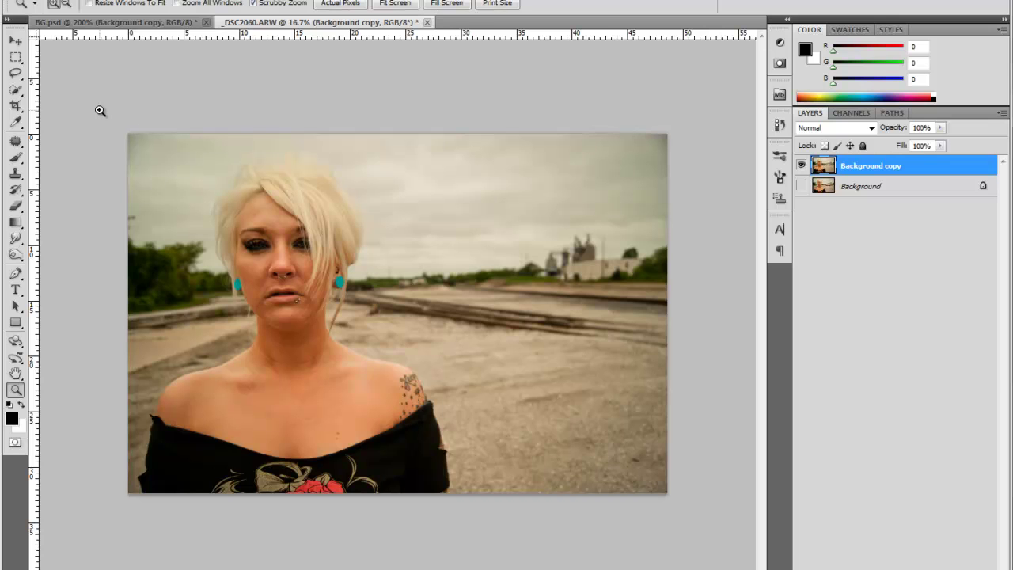
# - Select the woman with the Quick Selection tool and subtract the sky, trees and ground around her from the selection
pyautogui.click(16, 91)
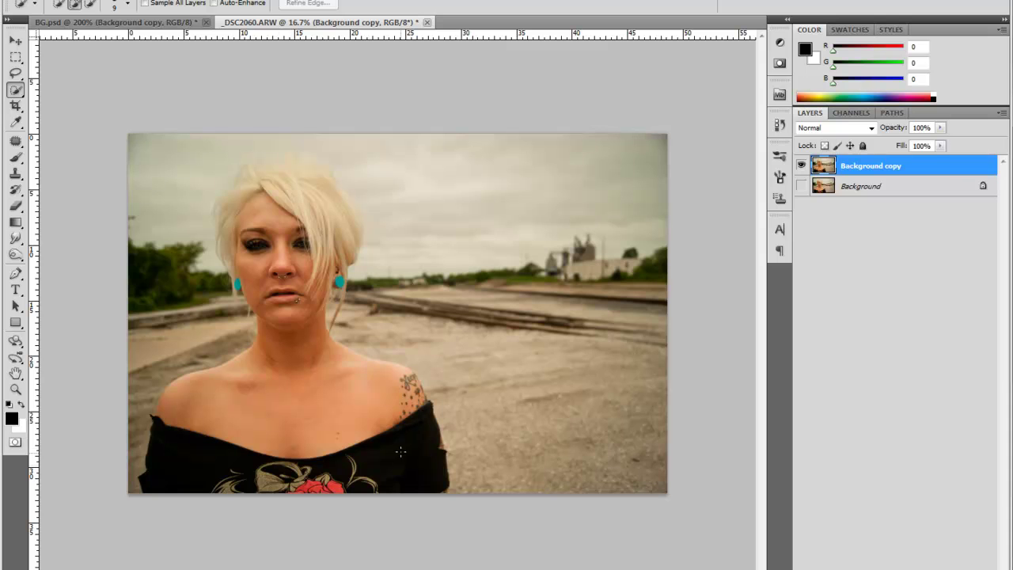
pyautogui.moveTo(425, 489)
pyautogui.mouseDown()
pyautogui.moveTo(362, 394)
pyautogui.moveTo(311, 391)
pyautogui.moveTo(271, 432)
pyautogui.moveTo(218, 459)
pyautogui.moveTo(247, 468)
pyautogui.moveTo(189, 472)
pyautogui.moveTo(206, 434)
pyautogui.moveTo(267, 358)
pyautogui.moveTo(250, 212)
pyautogui.moveTo(288, 185)
pyautogui.moveTo(315, 230)
pyautogui.moveTo(339, 225)
pyautogui.moveTo(320, 188)
pyautogui.moveTo(281, 181)
pyautogui.mouseUp()
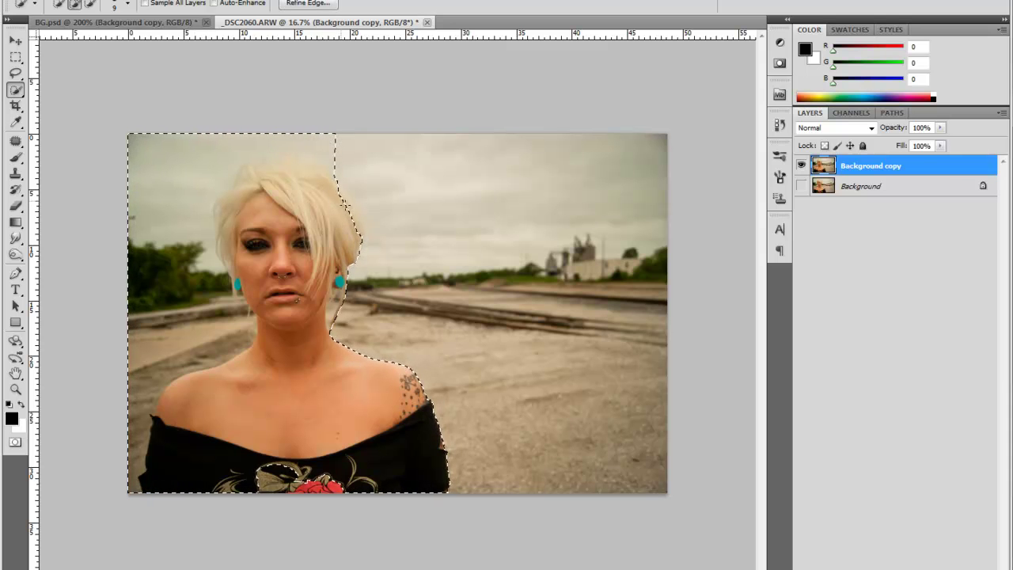
pyautogui.click(345, 194)
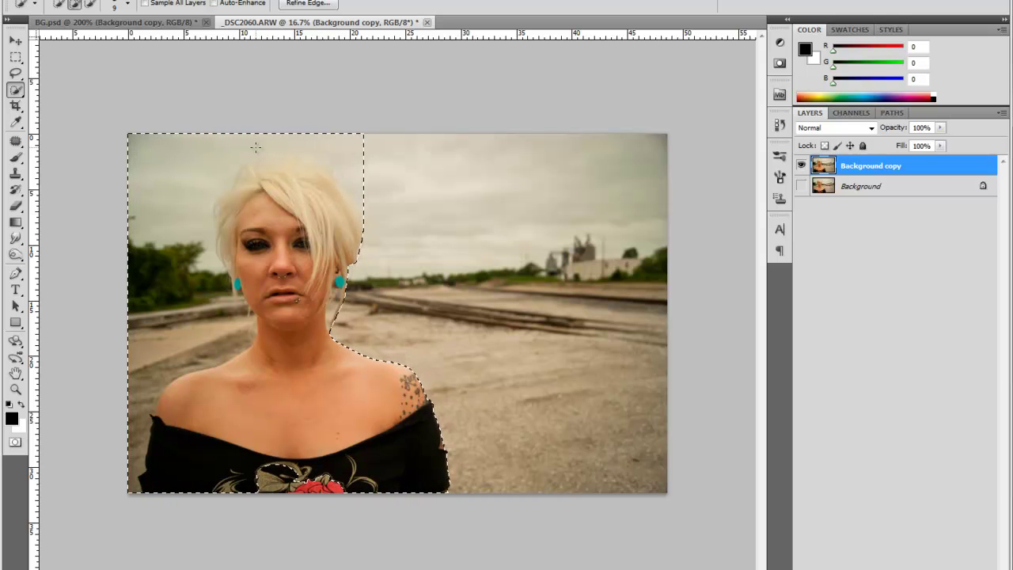
pyautogui.moveTo(337, 147)
pyautogui.mouseDown()
pyautogui.moveTo(238, 162)
pyautogui.moveTo(167, 190)
pyautogui.moveTo(170, 257)
pyautogui.moveTo(144, 340)
pyautogui.mouseUp()
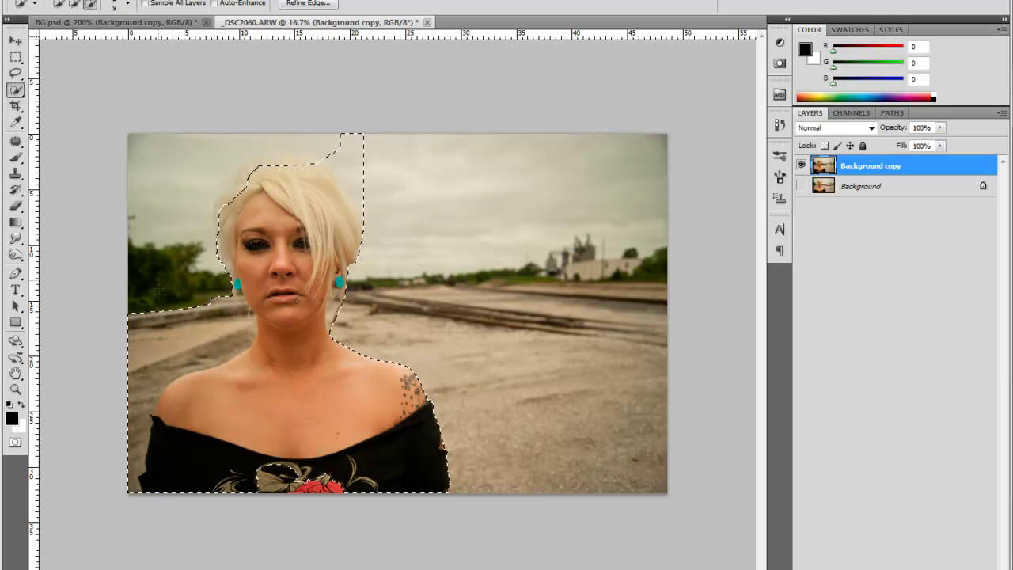
pyautogui.moveTo(128, 387); pyautogui.dragTo(131, 427)
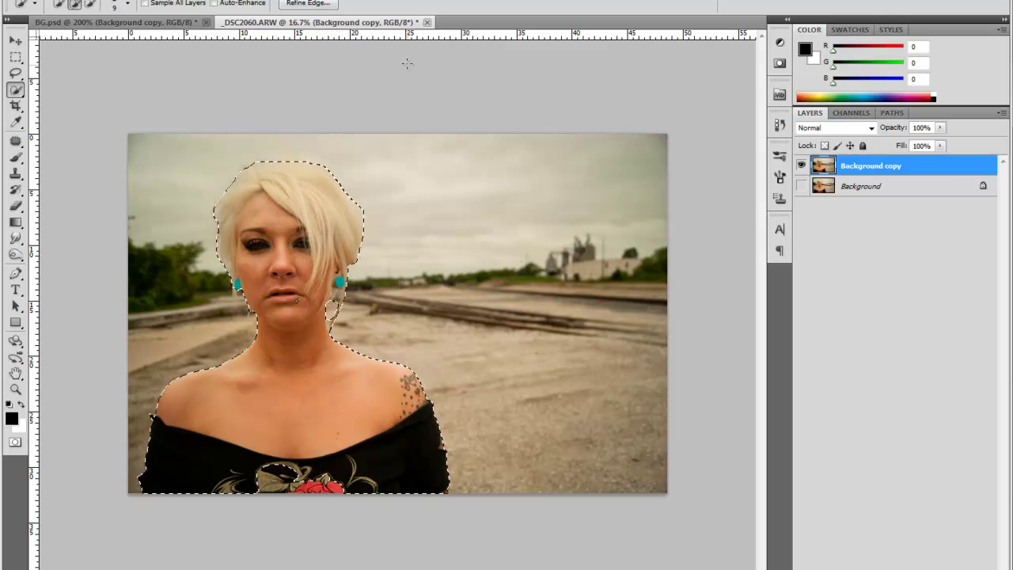
# - Open Refine Edge for the woman's selection and set the edge detection radius to 0.5 px
pyautogui.click(309, 4)
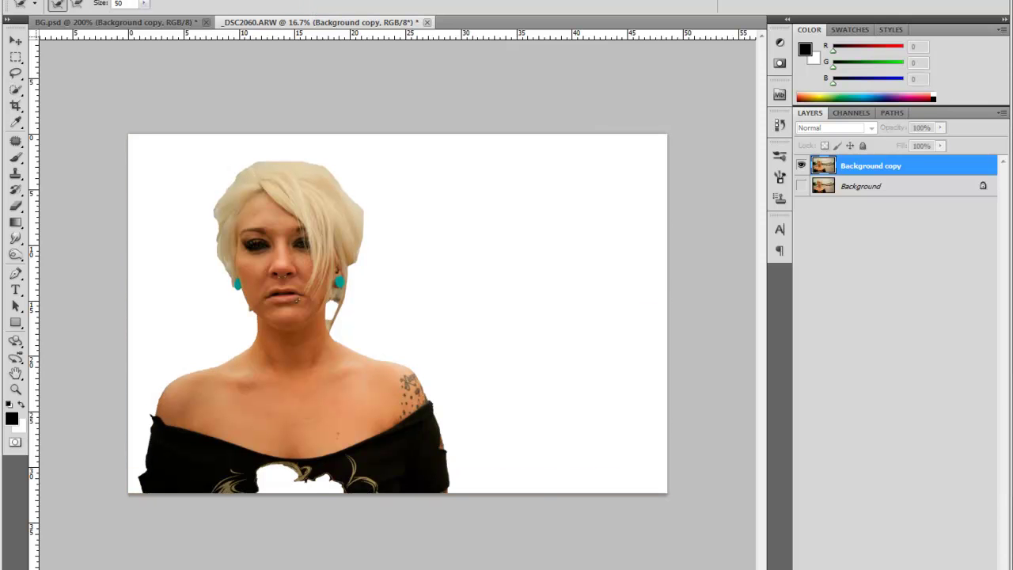
pyautogui.moveTo(558, 40); pyautogui.dragTo(829, 47)
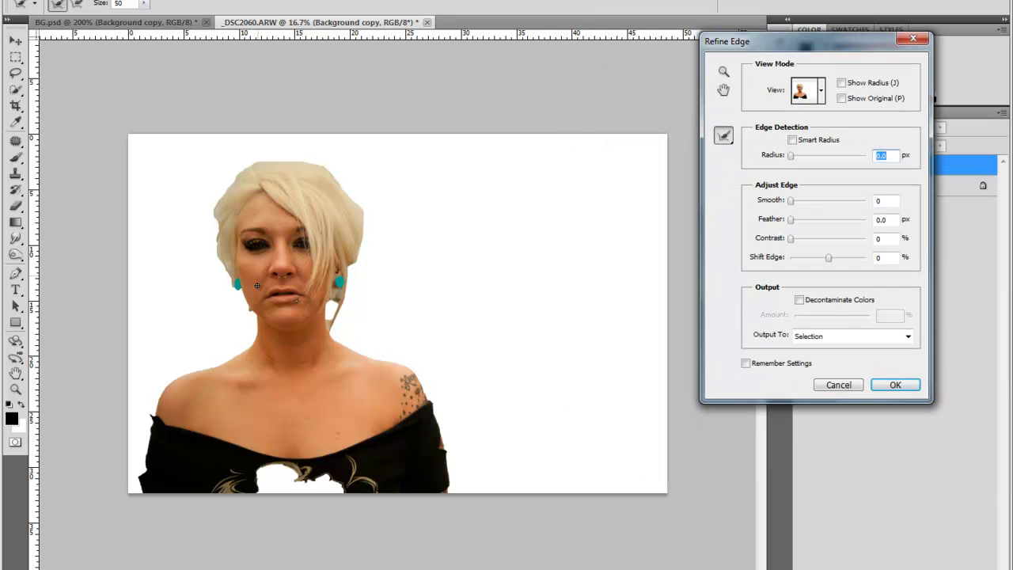
pyautogui.click(723, 72)
pyautogui.click(338, 212)
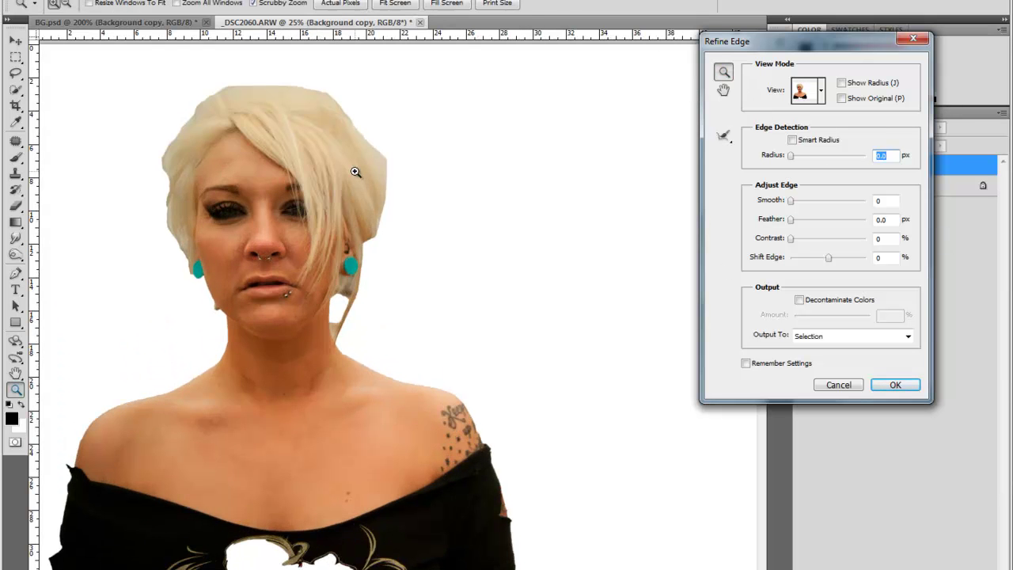
pyautogui.click(358, 169)
pyautogui.click(362, 169)
pyautogui.click(380, 167)
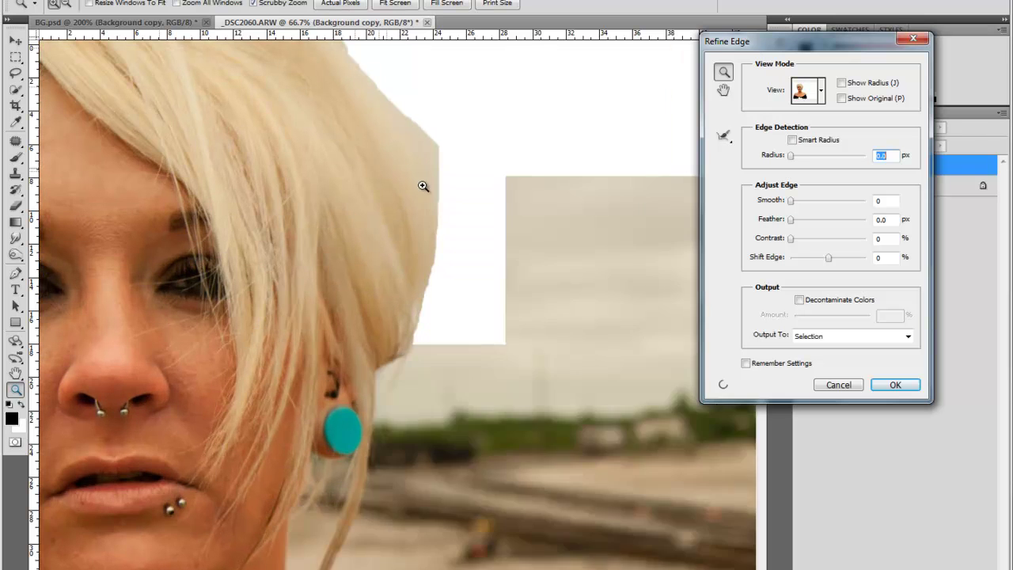
pyautogui.moveTo(835, 44); pyautogui.dragTo(624, 142)
pyautogui.click(761, 38)
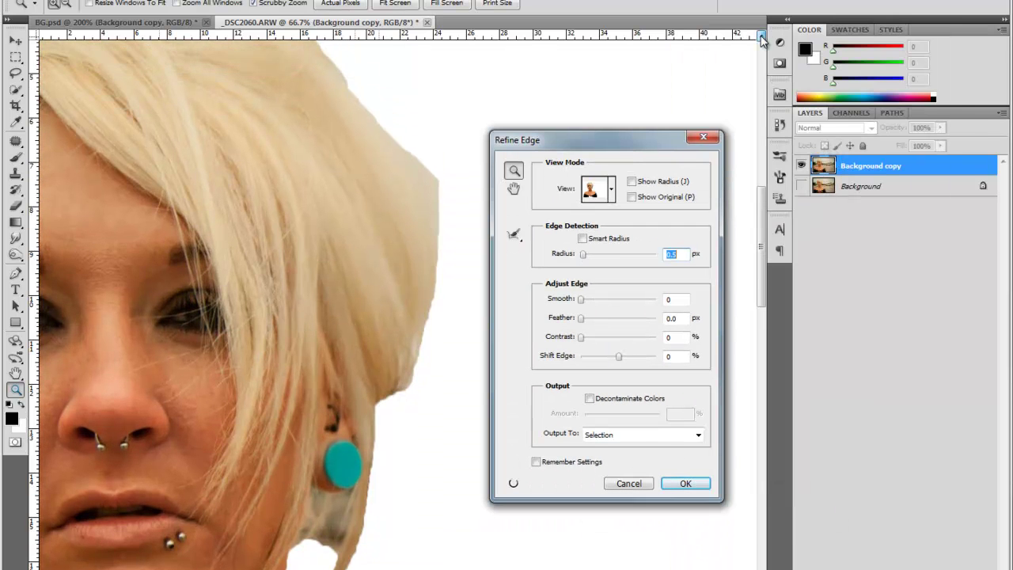
pyautogui.click(761, 38)
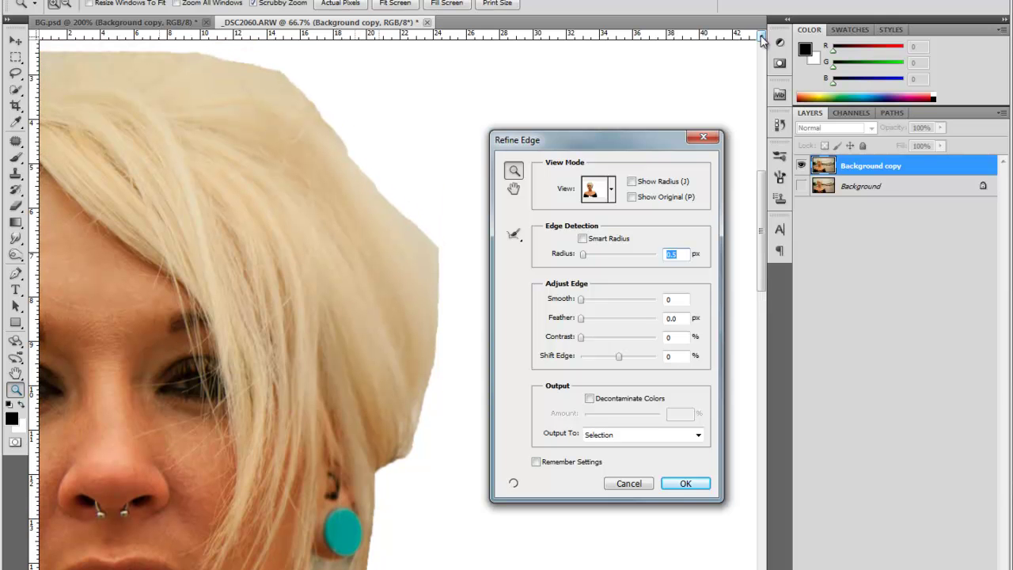
pyautogui.moveTo(579, 142); pyautogui.dragTo(616, 105)
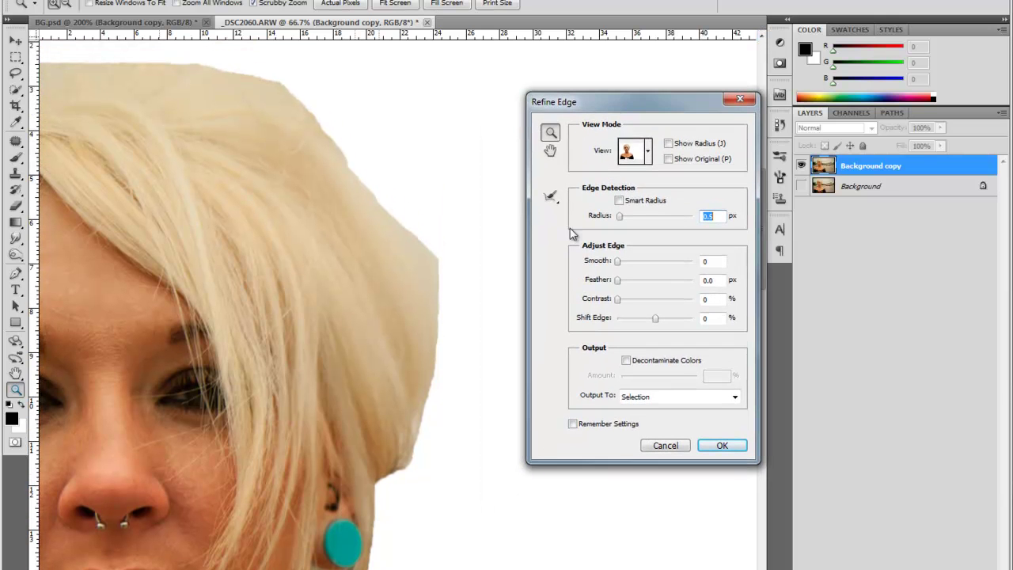
# - Brush Refine Radius along the hair's right edge and over the loose strands and gap below the right turquoise earring
pyautogui.click(554, 197)
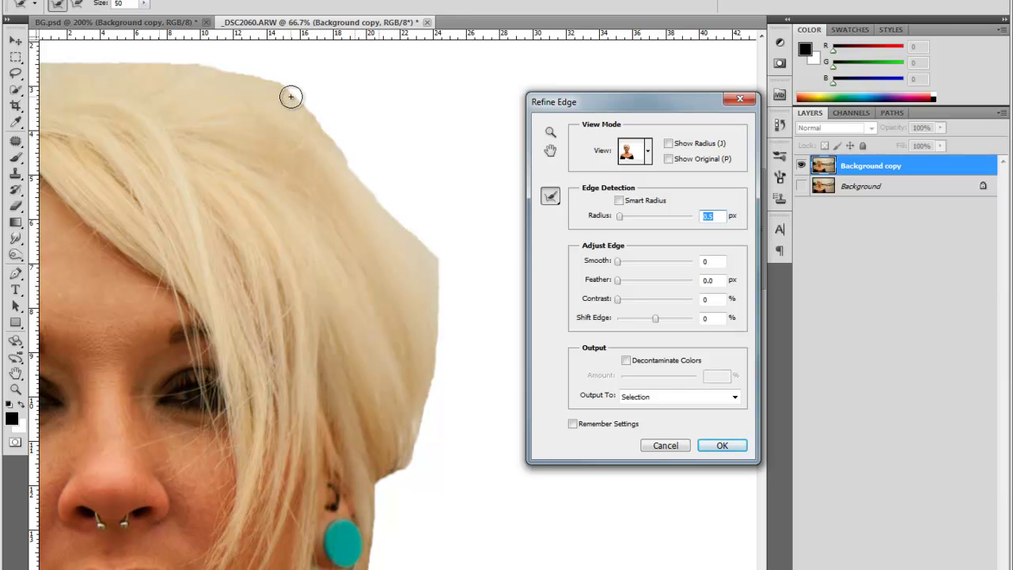
pyautogui.moveTo(324, 126)
pyautogui.mouseDown()
pyautogui.moveTo(396, 217)
pyautogui.moveTo(443, 254)
pyautogui.moveTo(448, 283)
pyautogui.moveTo(429, 401)
pyautogui.moveTo(379, 506)
pyautogui.moveTo(376, 474)
pyautogui.moveTo(383, 540)
pyautogui.moveTo(375, 517)
pyautogui.mouseUp()
pyautogui.moveTo(390, 482)
pyautogui.mouseDown()
pyautogui.moveTo(417, 430)
pyautogui.moveTo(401, 458)
pyautogui.moveTo(405, 439)
pyautogui.mouseUp()
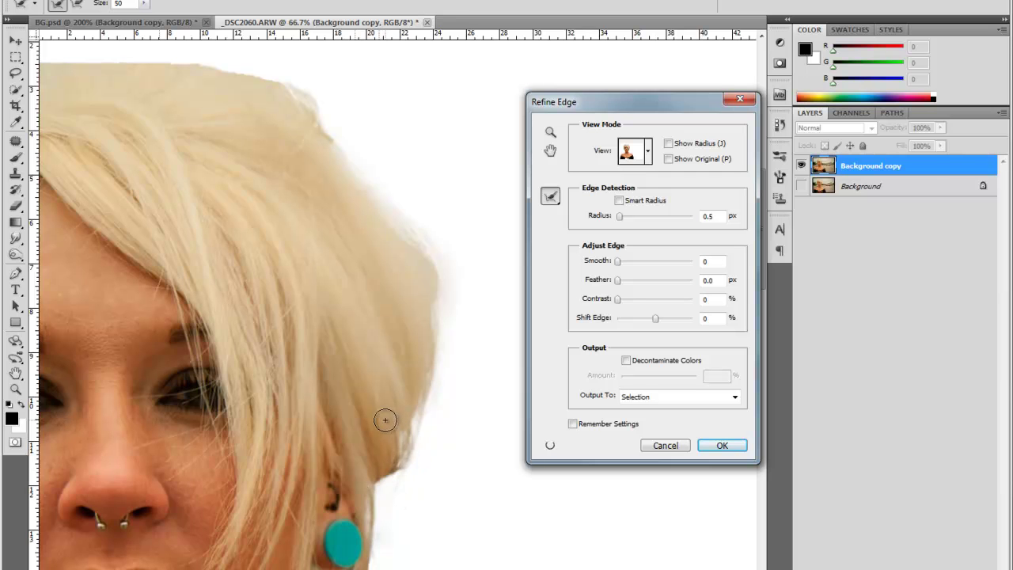
pyautogui.scroll(-5, 393, 447)
pyautogui.moveTo(364, 323)
pyautogui.mouseDown()
pyautogui.moveTo(364, 411)
pyautogui.moveTo(303, 547)
pyautogui.moveTo(345, 422)
pyautogui.moveTo(308, 514)
pyautogui.moveTo(337, 409)
pyautogui.moveTo(301, 497)
pyautogui.moveTo(311, 406)
pyautogui.moveTo(292, 506)
pyautogui.mouseUp()
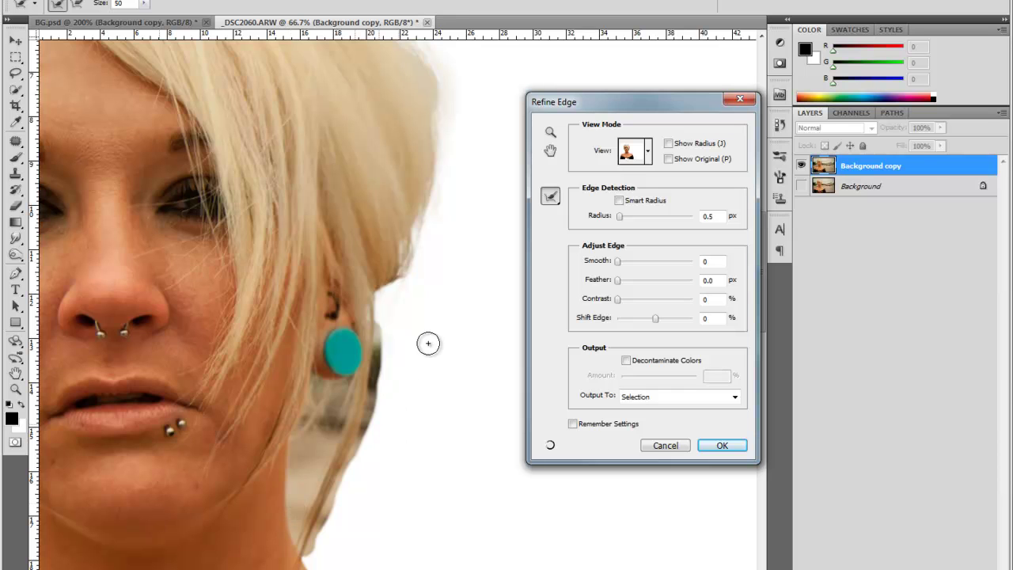
pyautogui.moveTo(344, 387)
pyautogui.mouseDown()
pyautogui.moveTo(315, 389)
pyautogui.moveTo(334, 389)
pyautogui.mouseUp()
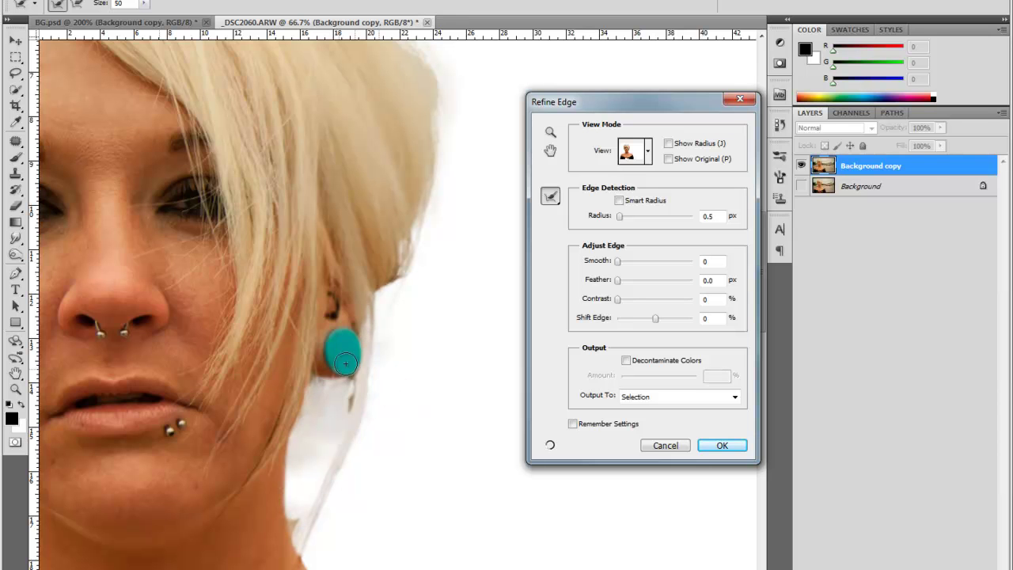
# - Brush Refine Radius over the top of the hair and down its left edge to the left earring
pyautogui.scroll(3, 784, 369)
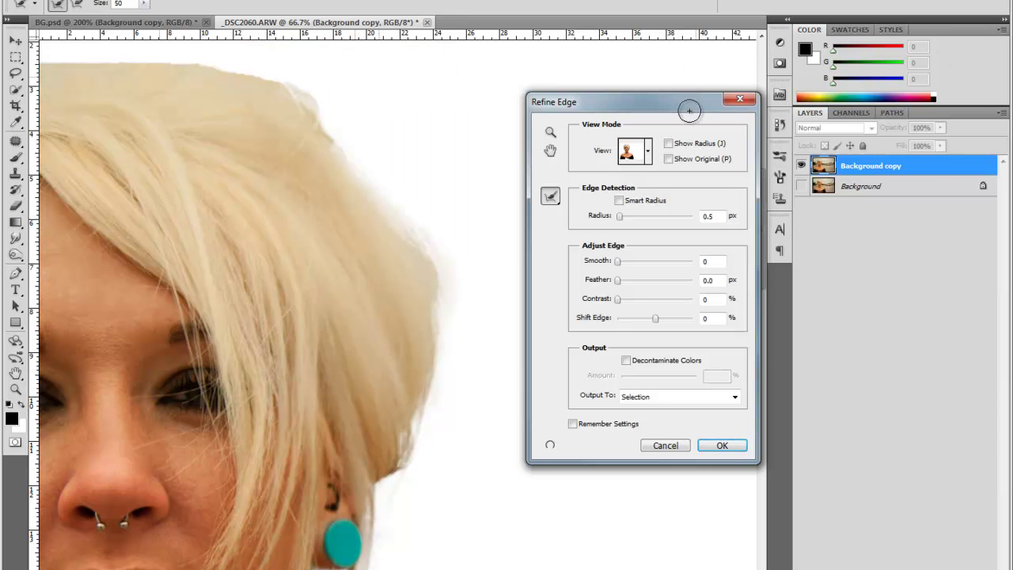
pyautogui.moveTo(629, 110); pyautogui.dragTo(512, 125)
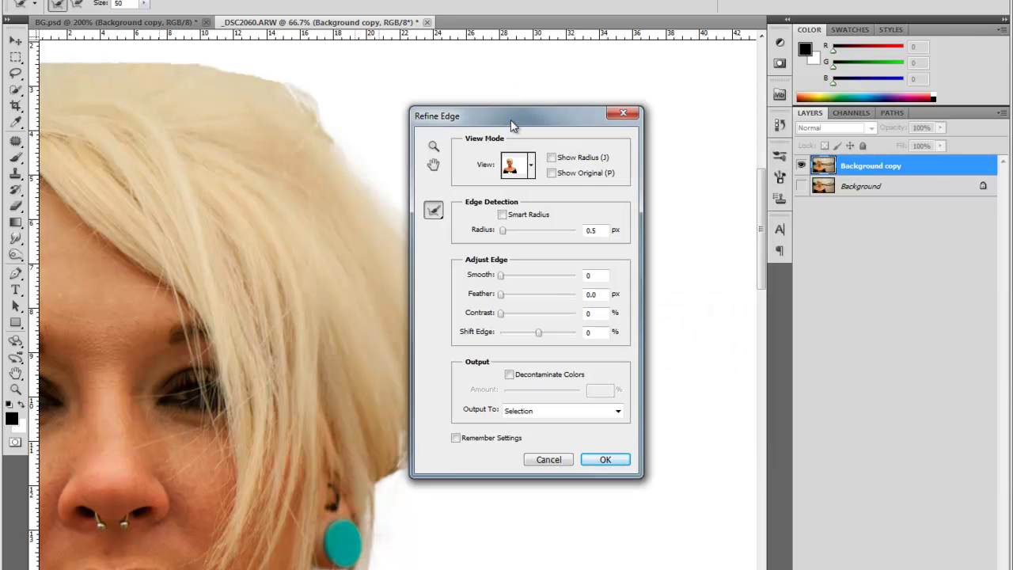
pyautogui.scroll(3, 762, 206)
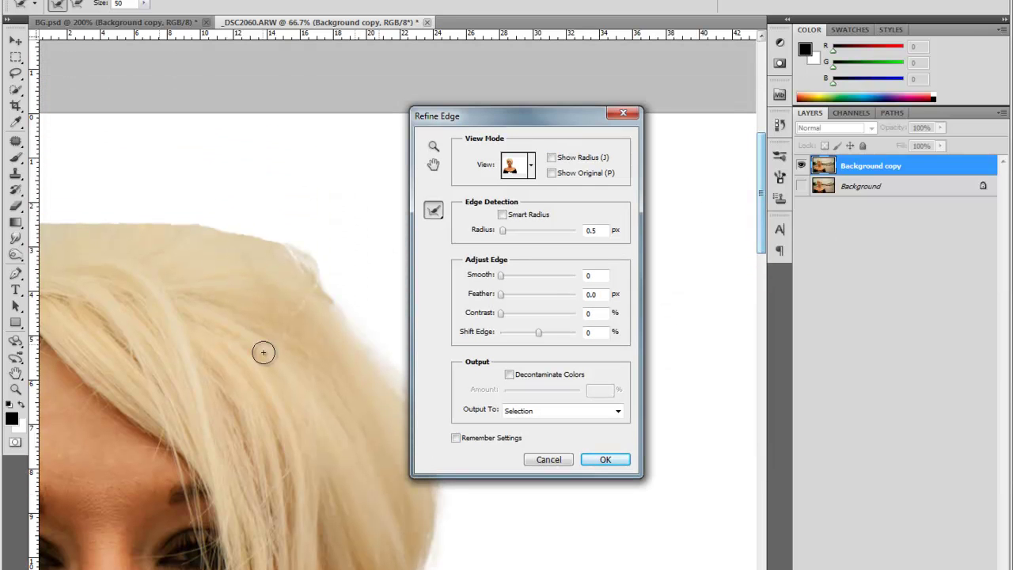
pyautogui.moveTo(315, 320)
pyautogui.mouseDown()
pyautogui.moveTo(363, 347)
pyautogui.moveTo(310, 262)
pyautogui.moveTo(283, 240)
pyautogui.moveTo(120, 215)
pyautogui.moveTo(181, 218)
pyautogui.moveTo(138, 203)
pyautogui.moveTo(107, 219)
pyautogui.moveTo(149, 215)
pyautogui.moveTo(161, 191)
pyautogui.moveTo(143, 187)
pyautogui.moveTo(98, 217)
pyautogui.moveTo(131, 222)
pyautogui.moveTo(38, 213)
pyautogui.moveTo(95, 218)
pyautogui.moveTo(80, 224)
pyautogui.moveTo(197, 213)
pyautogui.moveTo(170, 184)
pyautogui.moveTo(146, 192)
pyautogui.moveTo(182, 191)
pyautogui.moveTo(195, 209)
pyautogui.moveTo(305, 235)
pyautogui.moveTo(325, 262)
pyautogui.moveTo(358, 382)
pyautogui.mouseUp()
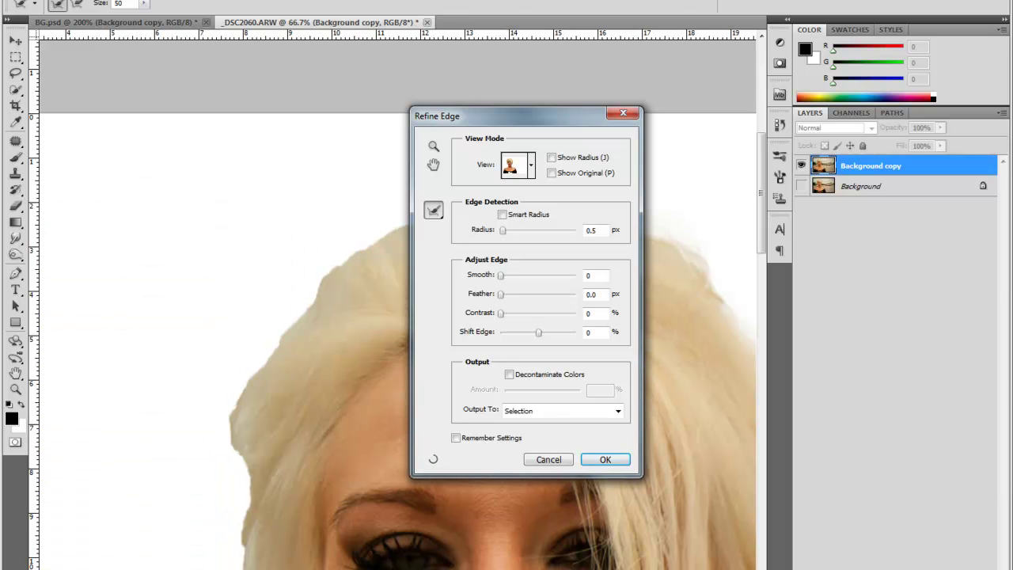
pyautogui.moveTo(522, 115); pyautogui.dragTo(799, 78)
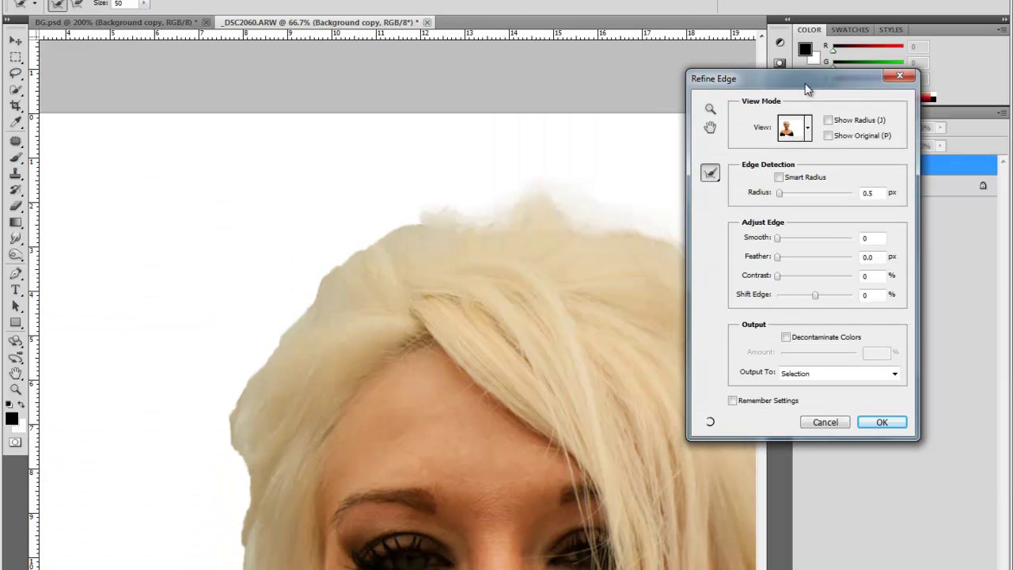
pyautogui.moveTo(436, 229)
pyautogui.mouseDown()
pyautogui.moveTo(409, 225)
pyautogui.moveTo(330, 270)
pyautogui.moveTo(364, 226)
pyautogui.moveTo(336, 269)
pyautogui.moveTo(337, 233)
pyautogui.moveTo(345, 228)
pyautogui.moveTo(276, 353)
pyautogui.mouseUp()
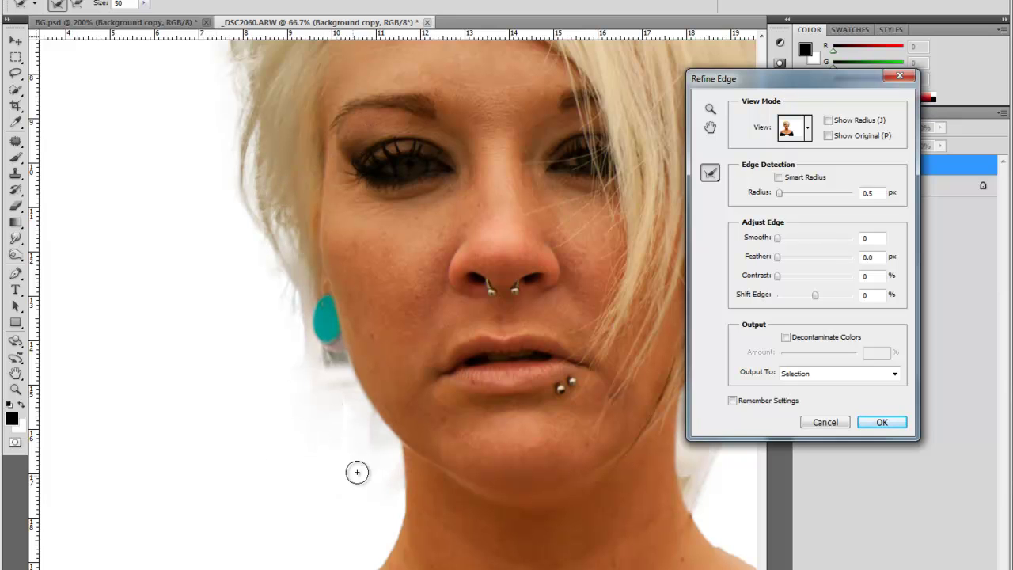
# - Erase the refinement smudges beside the jaw and neck below the left turquoise earring
pyautogui.press('alt')
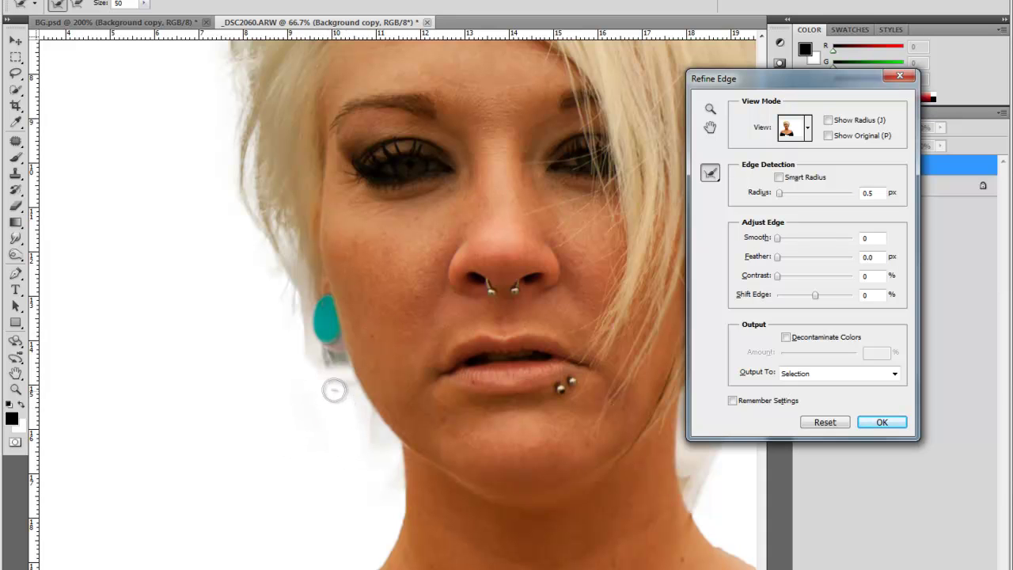
pyautogui.moveTo(314, 497); pyautogui.dragTo(319, 504)
pyautogui.moveTo(367, 439)
pyautogui.mouseDown()
pyautogui.moveTo(368, 423)
pyautogui.moveTo(375, 484)
pyautogui.mouseUp()
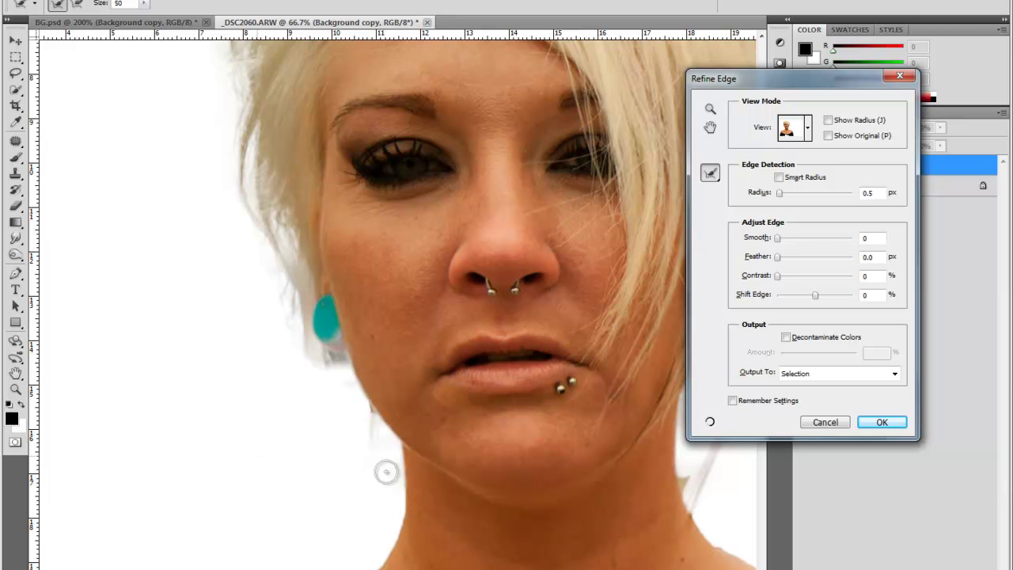
pyautogui.scroll(-1, 367, 427)
pyautogui.moveTo(367, 405); pyautogui.dragTo(355, 392)
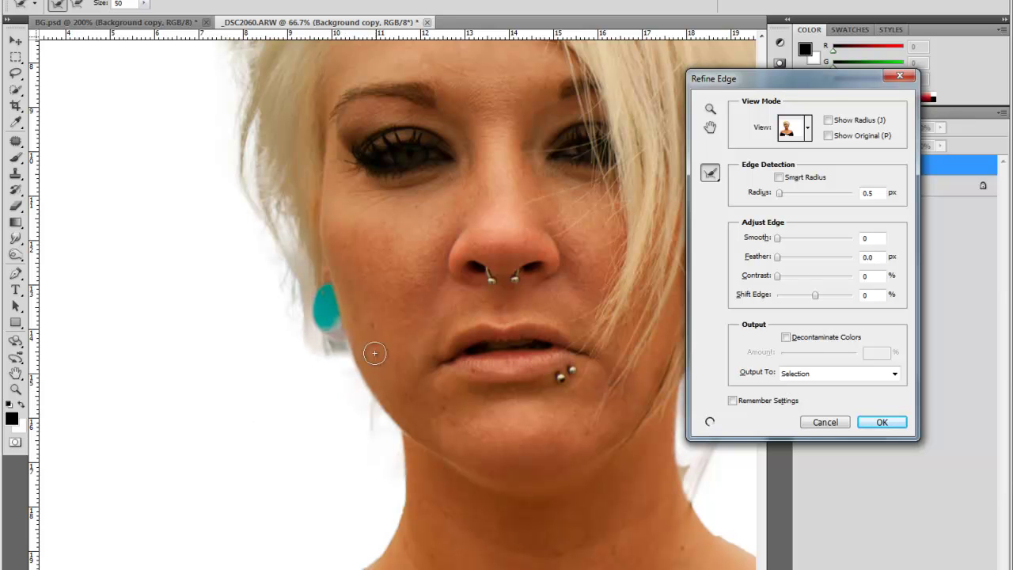
# - Set the edge adjustments to Smooth 7, Feather 2.1 px and Shift Edge -20%, and apply the refined selection
pyautogui.scroll(-5, 350, 332)
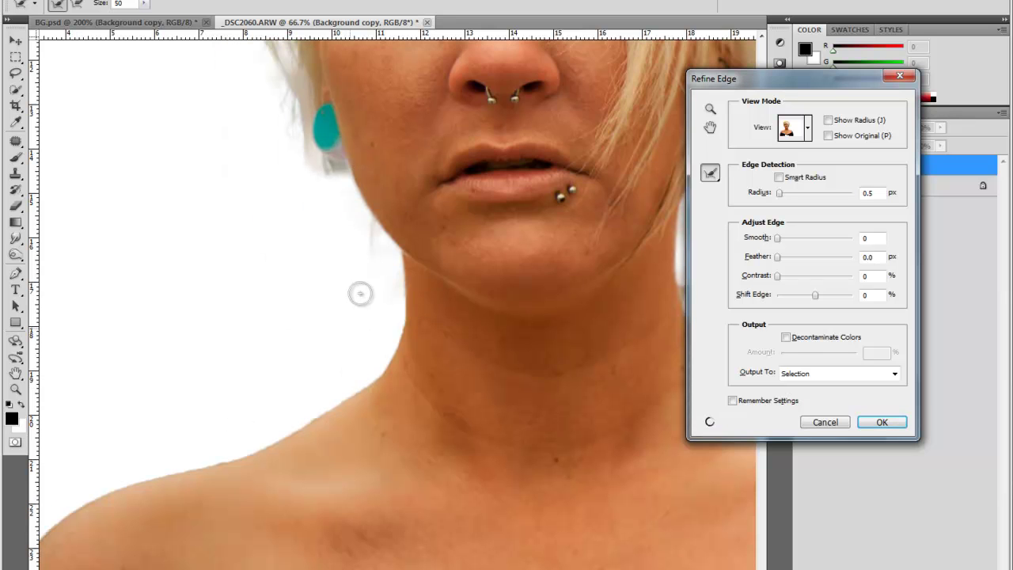
pyautogui.scroll(-3, 372, 290)
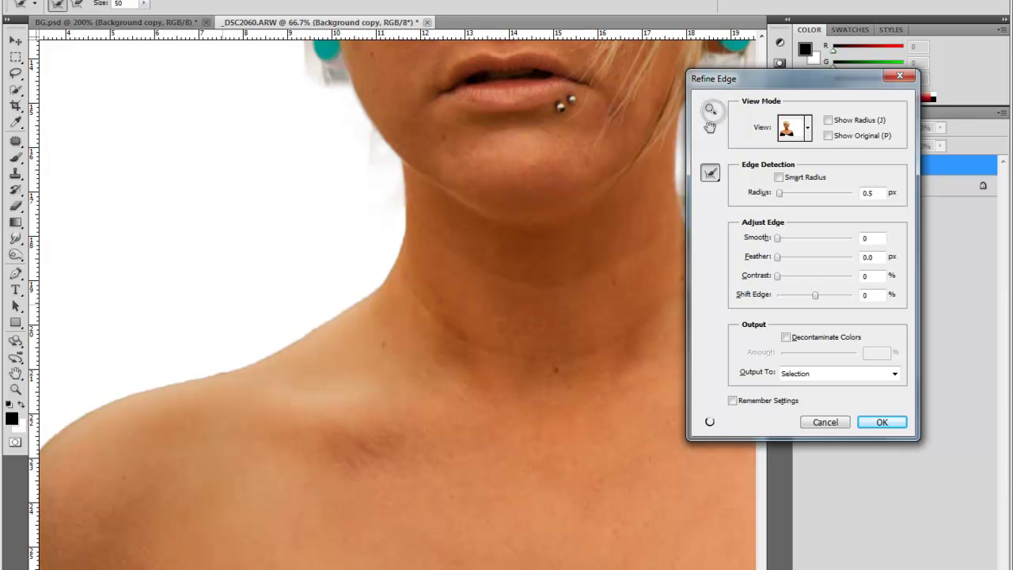
pyautogui.click(710, 110)
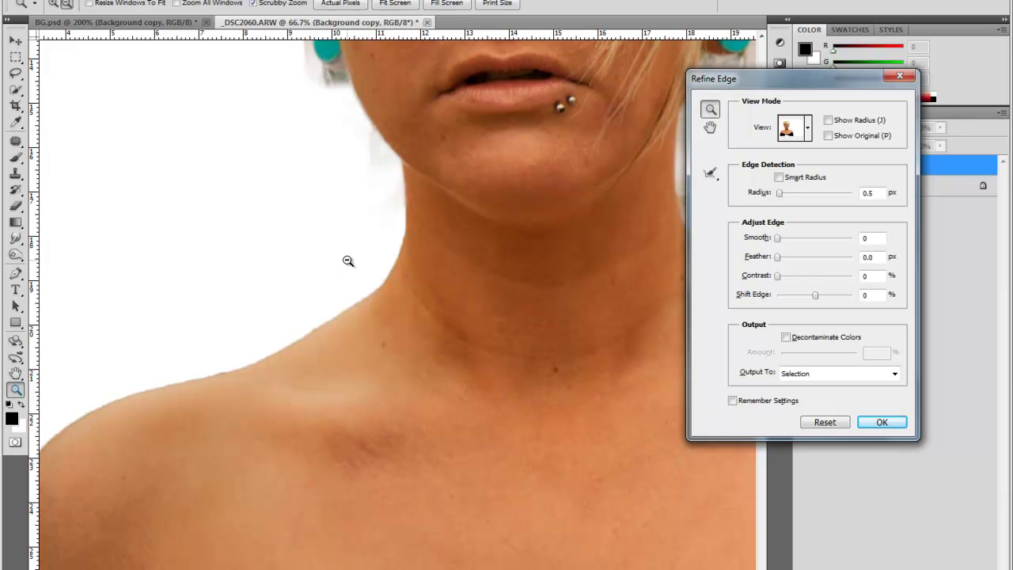
pyautogui.keyDown('alt'); pyautogui.click(348, 261); pyautogui.keyUp('alt')
pyautogui.keyDown('alt'); pyautogui.click(344, 338); pyautogui.keyUp('alt')
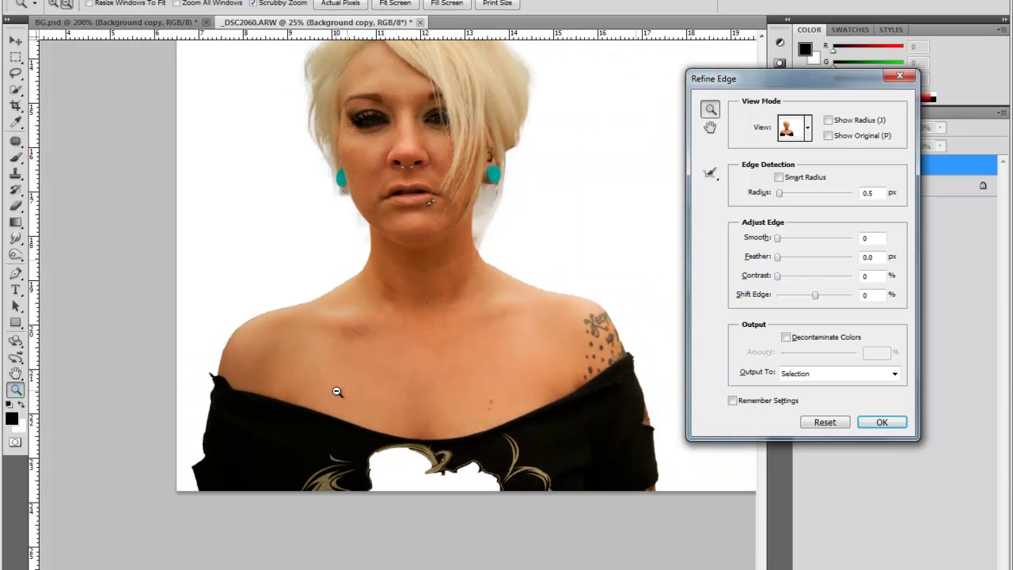
pyautogui.scroll(3, 531, 201)
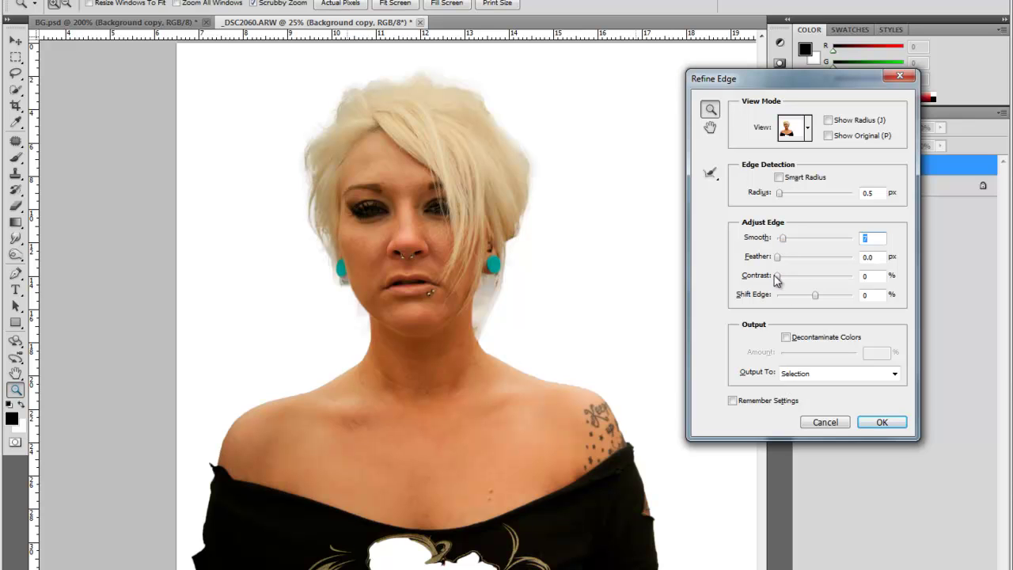
pyautogui.moveTo(786, 263); pyautogui.dragTo(787, 265)
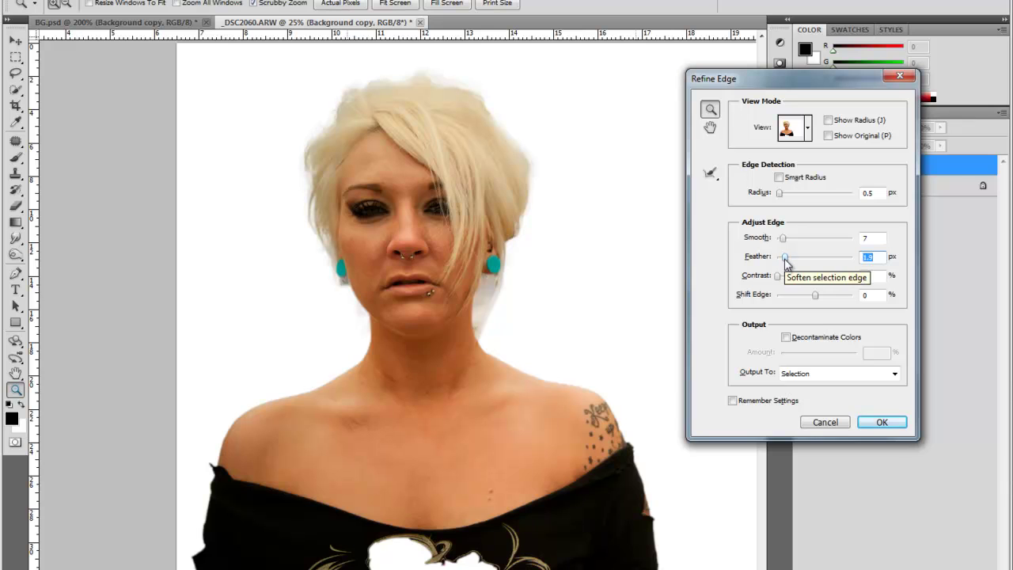
pyautogui.click(787, 264)
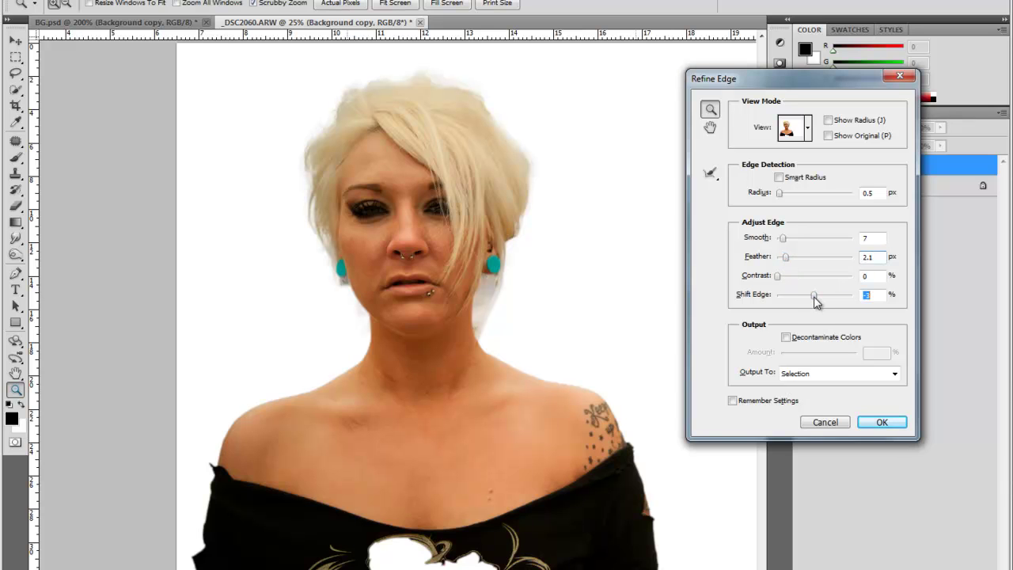
pyautogui.moveTo(813, 295)
pyautogui.mouseDown()
pyautogui.moveTo(801, 295)
pyautogui.moveTo(811, 294)
pyautogui.mouseUp()
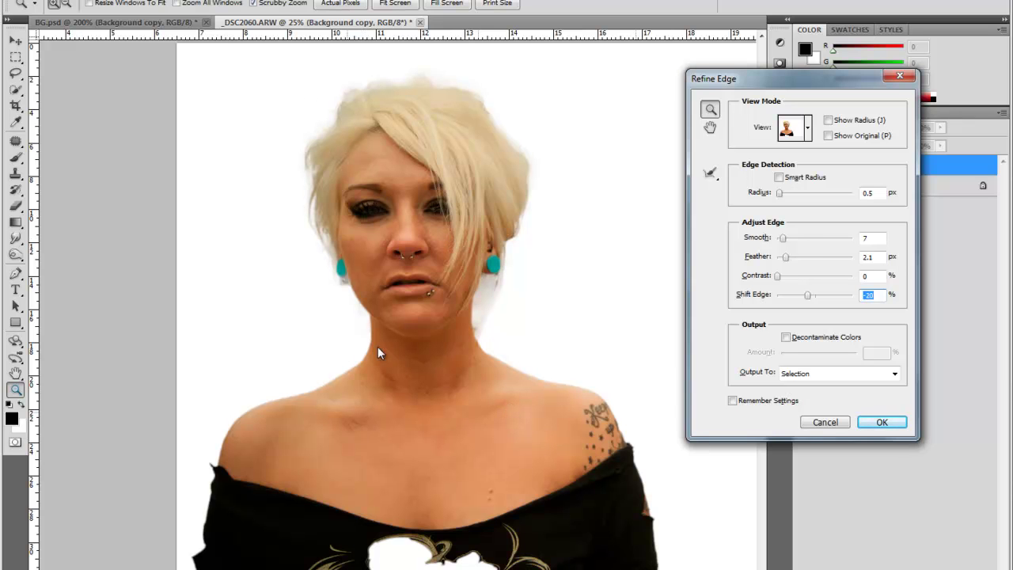
pyautogui.click(882, 424)
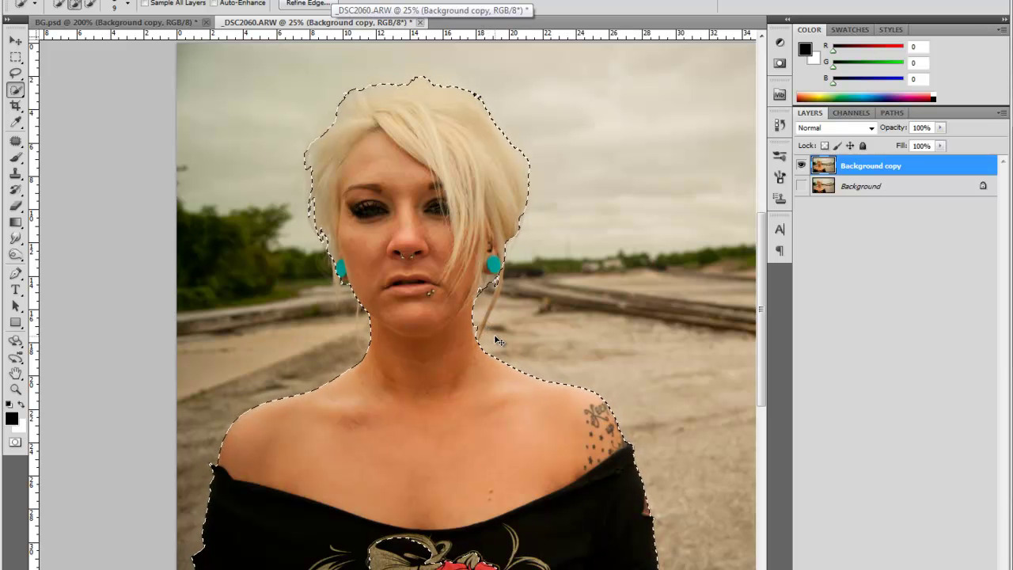
# - Place a copy of the selected woman on a new layer and hide the Background copy layer to inspect the cutout
pyautogui.hotkey('ctrl', 'shift', 'alt', 'n')
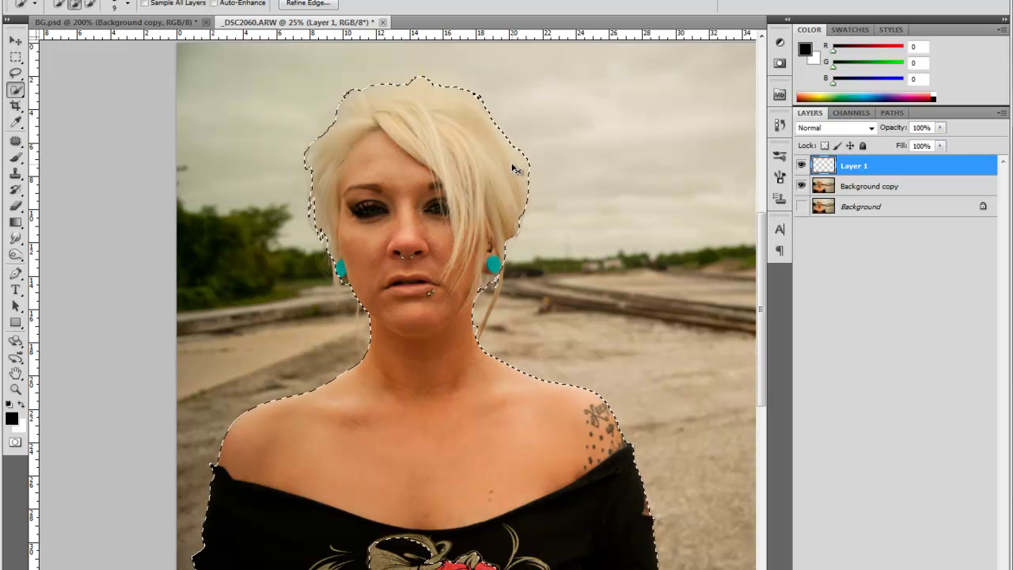
pyautogui.hotkey('ctrl', 'v')
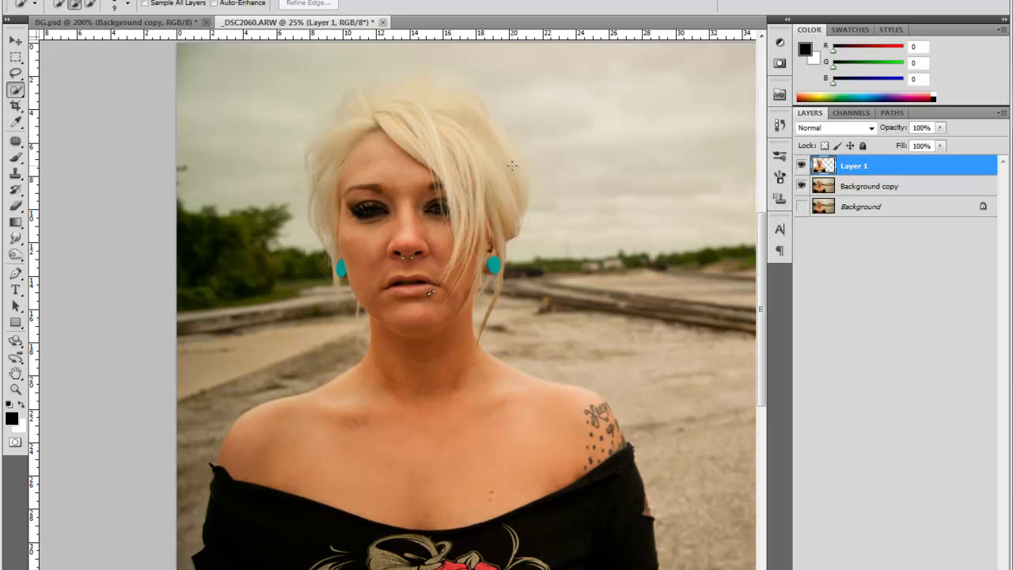
pyautogui.click(800, 186)
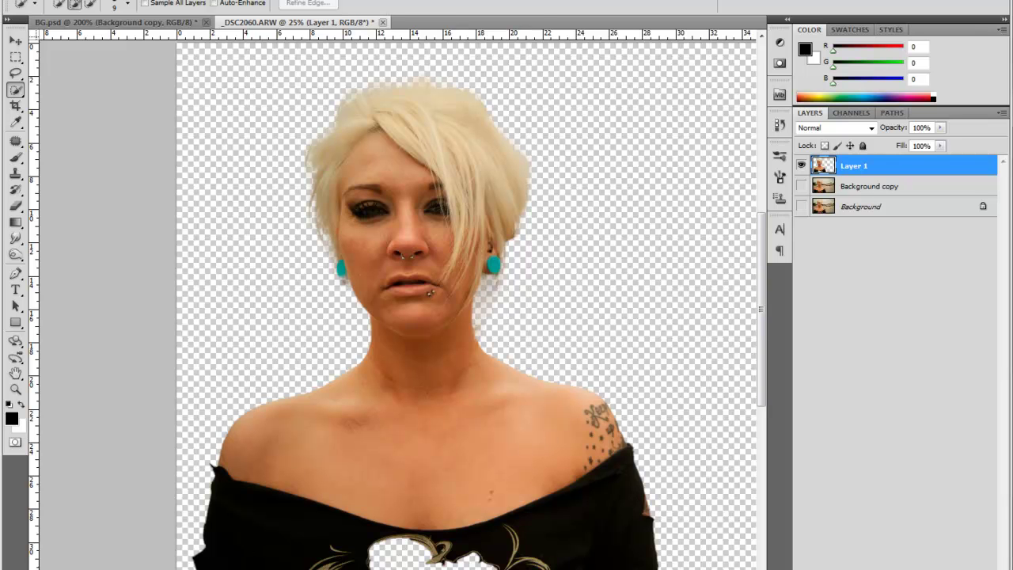
pyautogui.moveTo(340, 568); pyautogui.dragTo(360, 521)
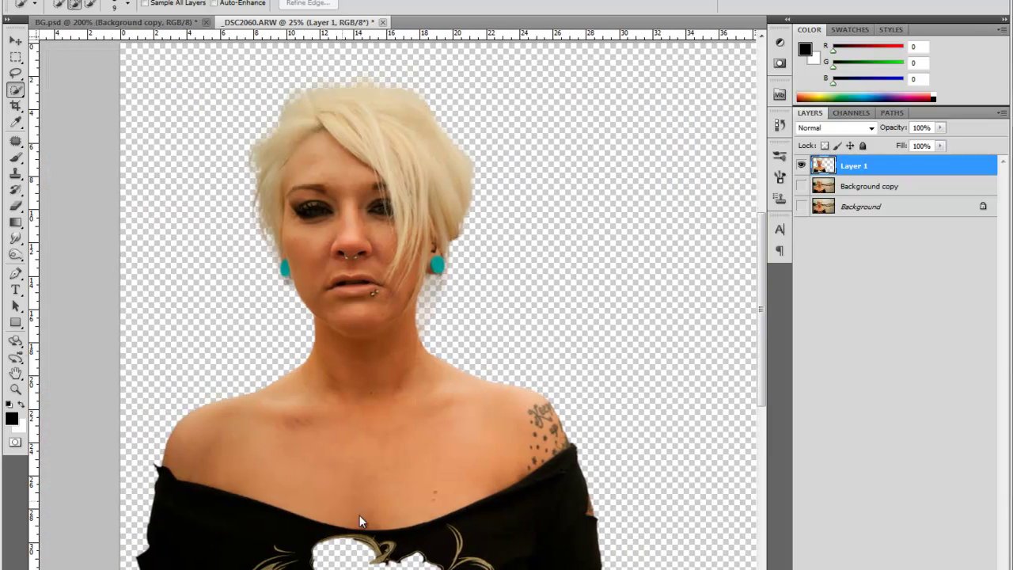
pyautogui.click(15, 389)
pyautogui.keyDown('alt'); pyautogui.click(440, 320); pyautogui.keyUp('alt')
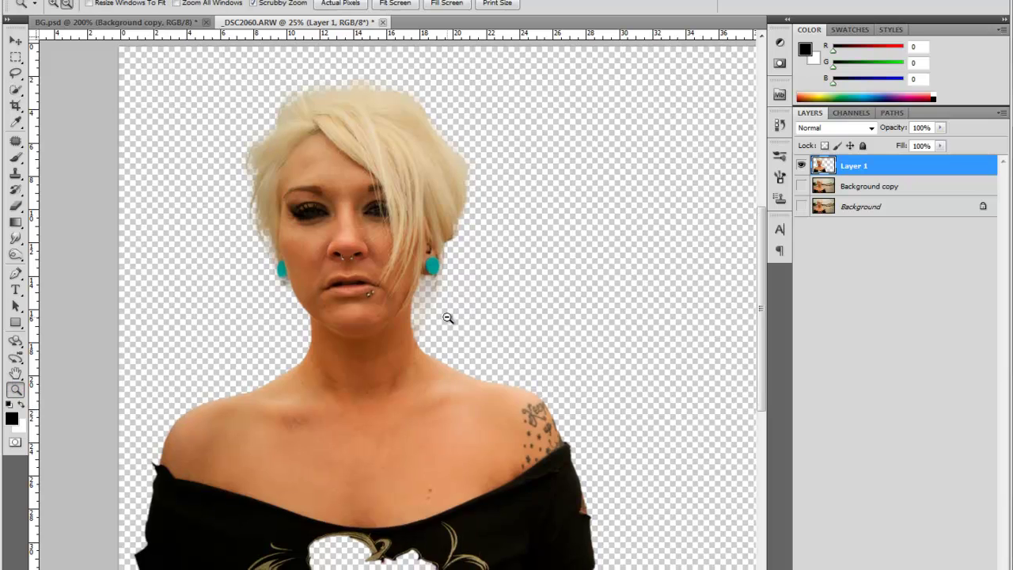
pyautogui.click(388, 320)
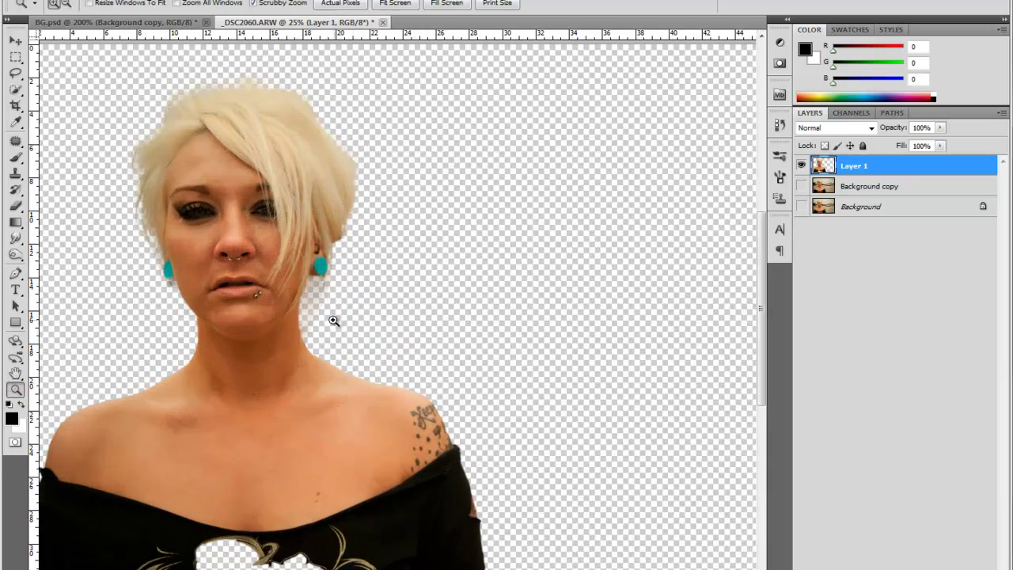
pyautogui.keyDown('alt'); pyautogui.click(404, 341); pyautogui.keyUp('alt')
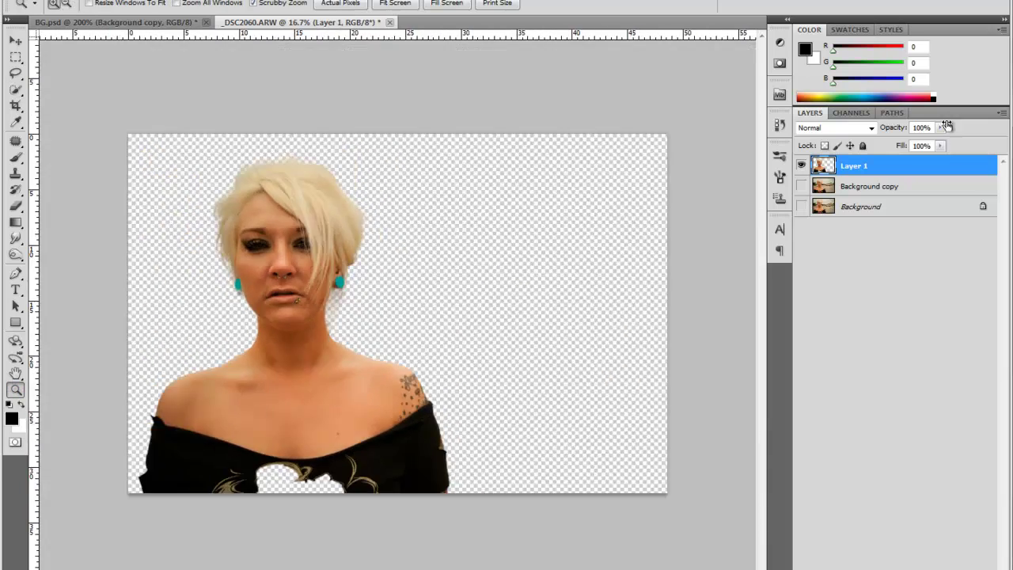
# - Duplicate the Background copy layer and leave only the duplicate visible, with the woman's cutout layer hidden
pyautogui.click(802, 186)
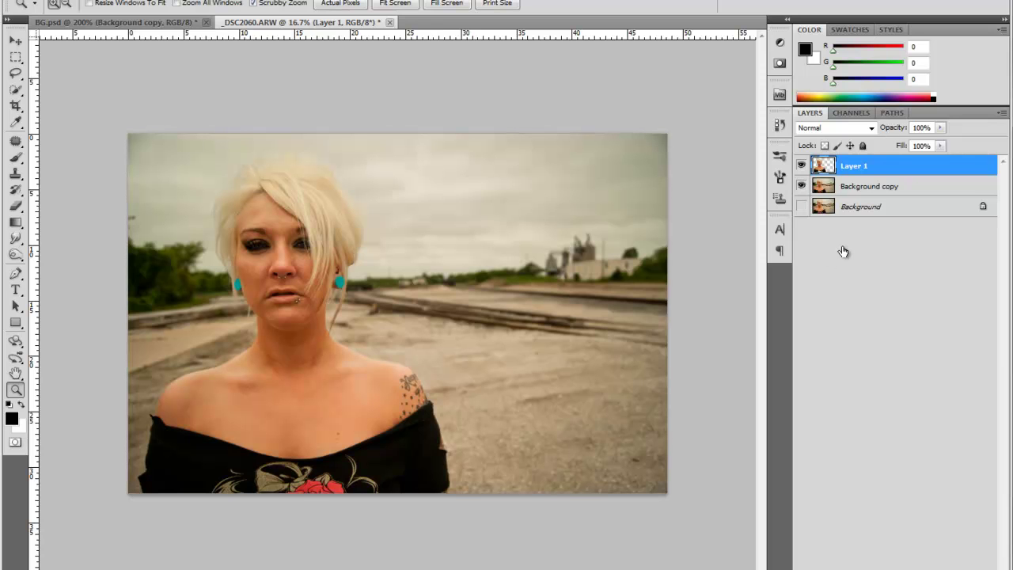
pyautogui.click(849, 188)
pyautogui.click(801, 165)
pyautogui.moveTo(828, 188); pyautogui.dragTo(910, 566)
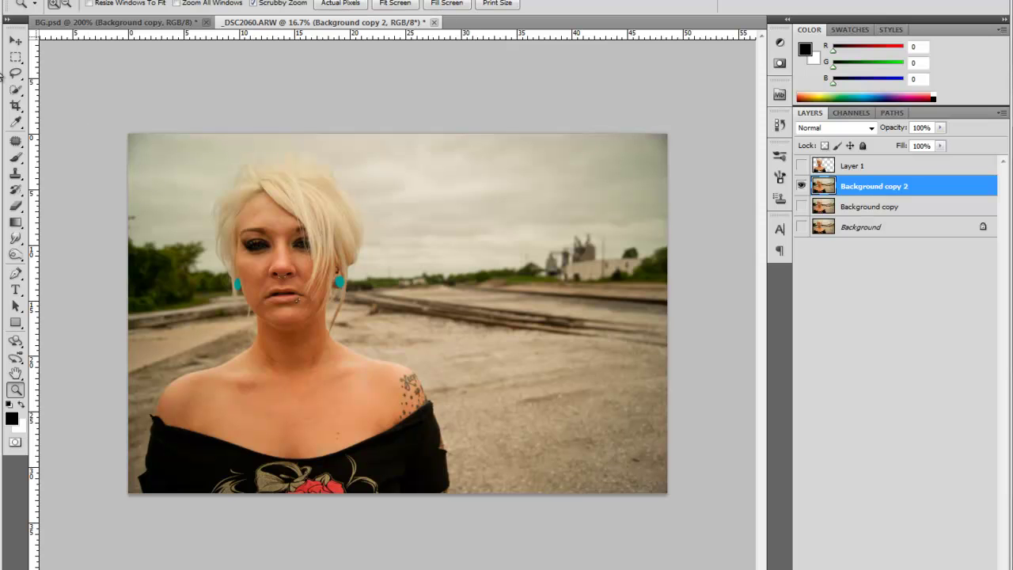
# - Clone Stamp sky over the top of the woman's hair on Background copy 2, using a 500 px brush
pyautogui.click(16, 173)
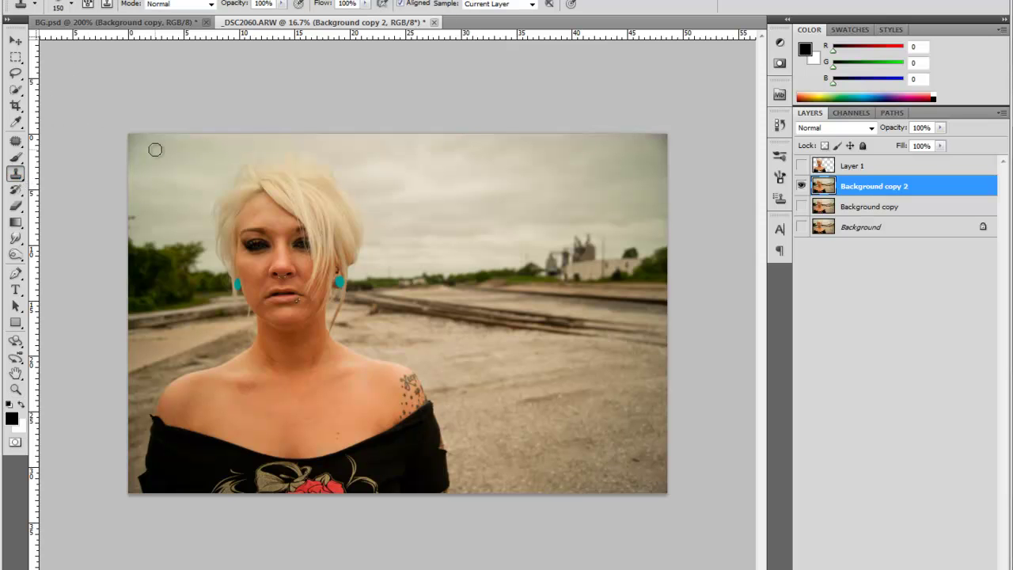
pyautogui.press(']')
pyautogui.press(']')
pyautogui.press(']')
pyautogui.press(']')
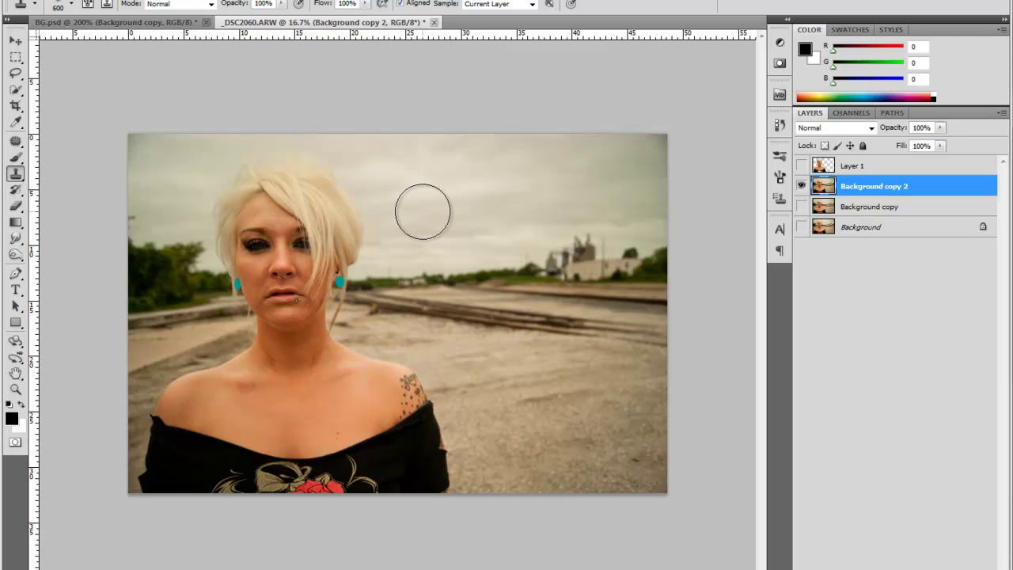
pyautogui.press('[')
pyautogui.press('[')
pyautogui.press('[')
pyautogui.press(']')
pyautogui.press(']')
pyautogui.press(']')
pyautogui.press('[')
pyautogui.keyDown('alt'); pyautogui.click(429, 188); pyautogui.keyUp('alt')
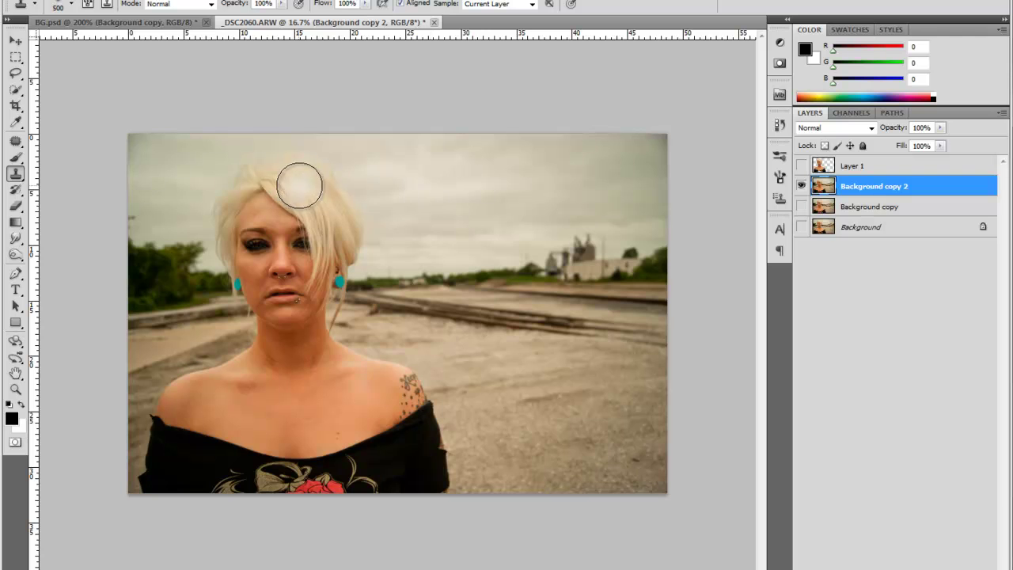
pyautogui.moveTo(335, 179)
pyautogui.mouseDown()
pyautogui.moveTo(346, 204)
pyautogui.moveTo(323, 172)
pyautogui.moveTo(316, 197)
pyautogui.moveTo(292, 176)
pyautogui.moveTo(299, 183)
pyautogui.moveTo(267, 174)
pyautogui.moveTo(241, 184)
pyautogui.mouseUp()
# - Clone sky from the open area beside the woman over her remaining upper hair, forehead and one eye
pyautogui.keyDown('alt'); pyautogui.click(448, 195); pyautogui.keyUp('alt')
pyautogui.keyDown('alt'); pyautogui.click(545, 186); pyautogui.keyUp('alt')
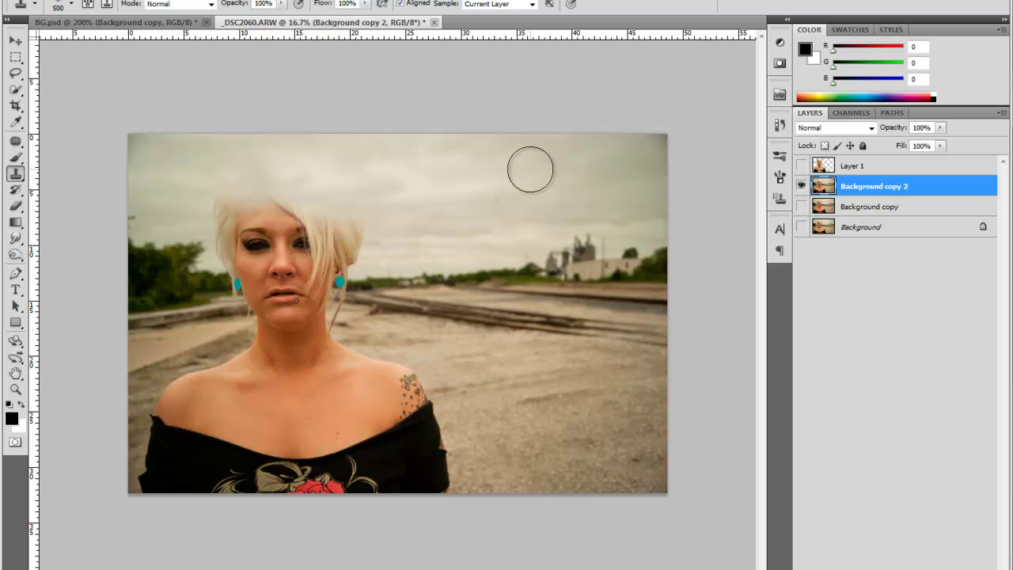
pyautogui.moveTo(310, 195)
pyautogui.mouseDown()
pyautogui.moveTo(240, 192)
pyautogui.moveTo(253, 190)
pyautogui.moveTo(210, 215)
pyautogui.moveTo(227, 219)
pyautogui.moveTo(245, 206)
pyautogui.mouseUp()
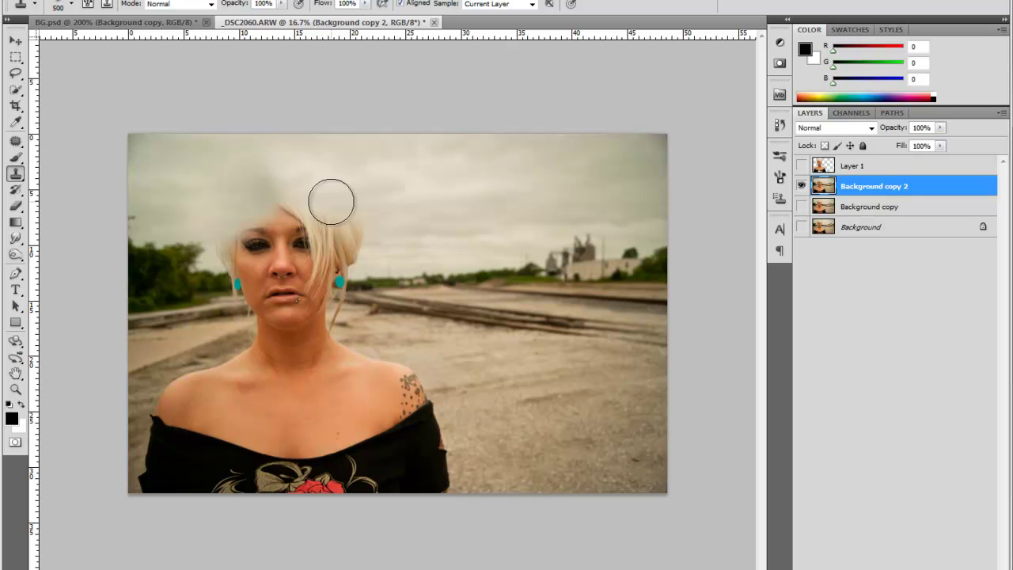
pyautogui.moveTo(283, 215)
pyautogui.mouseDown()
pyautogui.moveTo(308, 215)
pyautogui.moveTo(275, 227)
pyautogui.moveTo(342, 218)
pyautogui.moveTo(391, 239)
pyautogui.moveTo(326, 235)
pyautogui.moveTo(348, 252)
pyautogui.moveTo(337, 256)
pyautogui.moveTo(299, 247)
pyautogui.mouseUp()
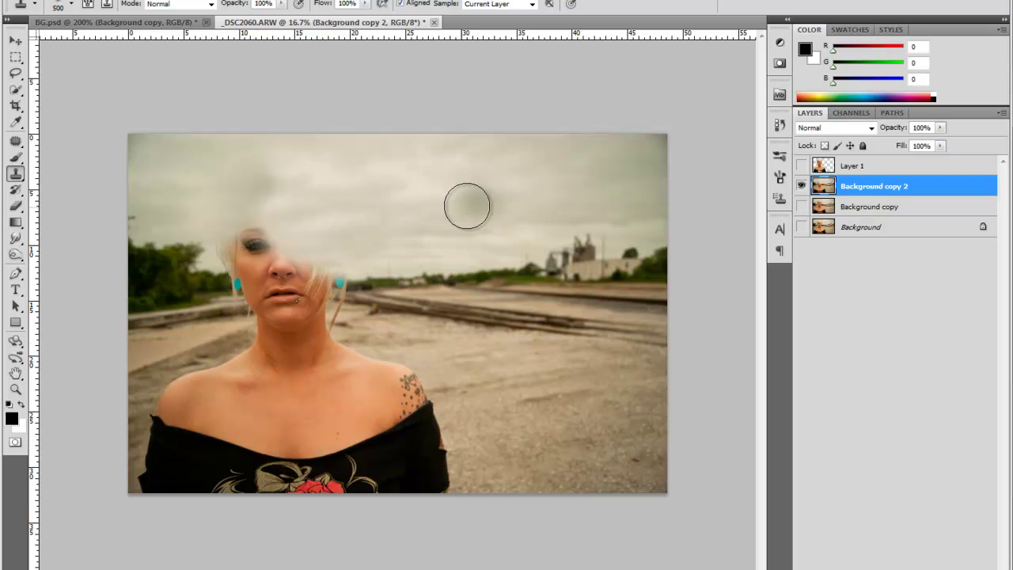
# - Clone nearby sky over the remaining eye, nose and cheeks, down to just above the woman's mouth
pyautogui.keyDown('alt'); pyautogui.click(231, 180); pyautogui.keyUp('alt')
pyautogui.moveTo(265, 225)
pyautogui.mouseDown()
pyautogui.moveTo(262, 211)
pyautogui.moveTo(265, 224)
pyautogui.moveTo(241, 237)
pyautogui.moveTo(256, 249)
pyautogui.moveTo(239, 242)
pyautogui.moveTo(266, 238)
pyautogui.moveTo(279, 259)
pyautogui.moveTo(303, 253)
pyautogui.moveTo(328, 280)
pyautogui.moveTo(327, 258)
pyautogui.moveTo(309, 263)
pyautogui.moveTo(260, 244)
pyautogui.moveTo(267, 249)
pyautogui.mouseUp()
pyautogui.keyDown('alt'); pyautogui.click(232, 204); pyautogui.keyUp('alt')
pyautogui.keyDown('alt'); pyautogui.click(309, 226); pyautogui.keyUp('alt')
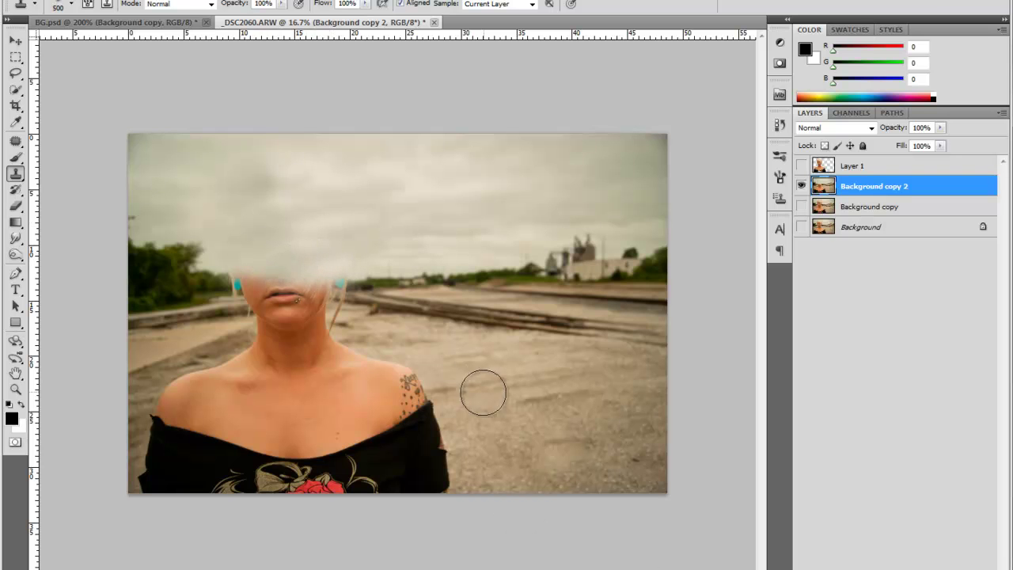
pyautogui.keyDown('alt'); pyautogui.click(513, 451); pyautogui.keyUp('alt')
pyautogui.moveTo(419, 396)
pyautogui.mouseDown()
pyautogui.moveTo(515, 449)
pyautogui.moveTo(445, 413)
pyautogui.moveTo(420, 383)
pyautogui.moveTo(440, 438)
pyautogui.mouseUp()
pyautogui.hotkey('ctrl', 'z')
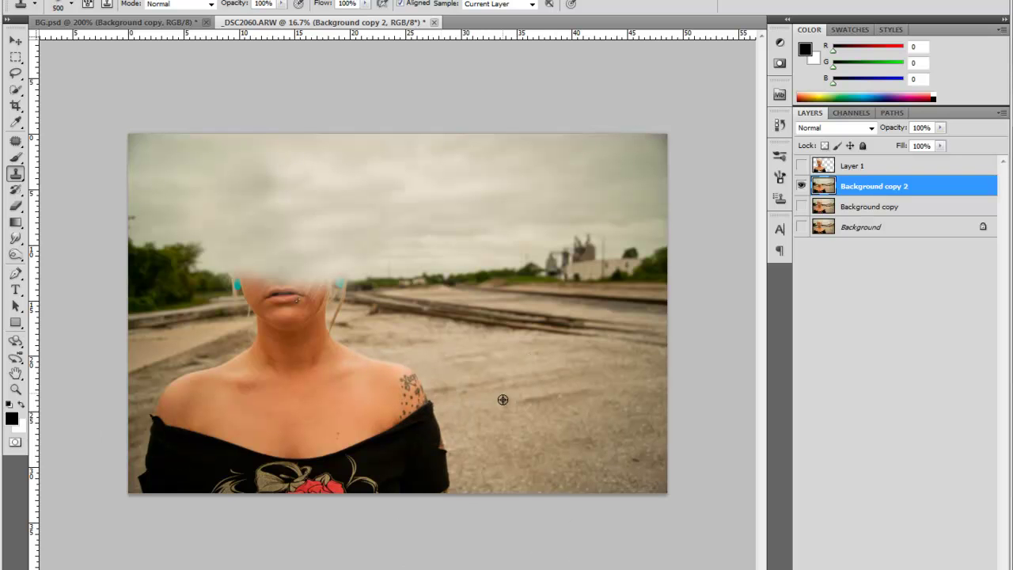
# - Clone the gravel ground beside the tattooed shoulder over the woman's shoulders, torso and neck
pyautogui.keyDown('alt'); pyautogui.click(455, 356); pyautogui.keyUp('alt')
pyautogui.moveTo(414, 373)
pyautogui.mouseDown()
pyautogui.moveTo(386, 387)
pyautogui.moveTo(394, 373)
pyautogui.moveTo(419, 407)
pyautogui.mouseUp()
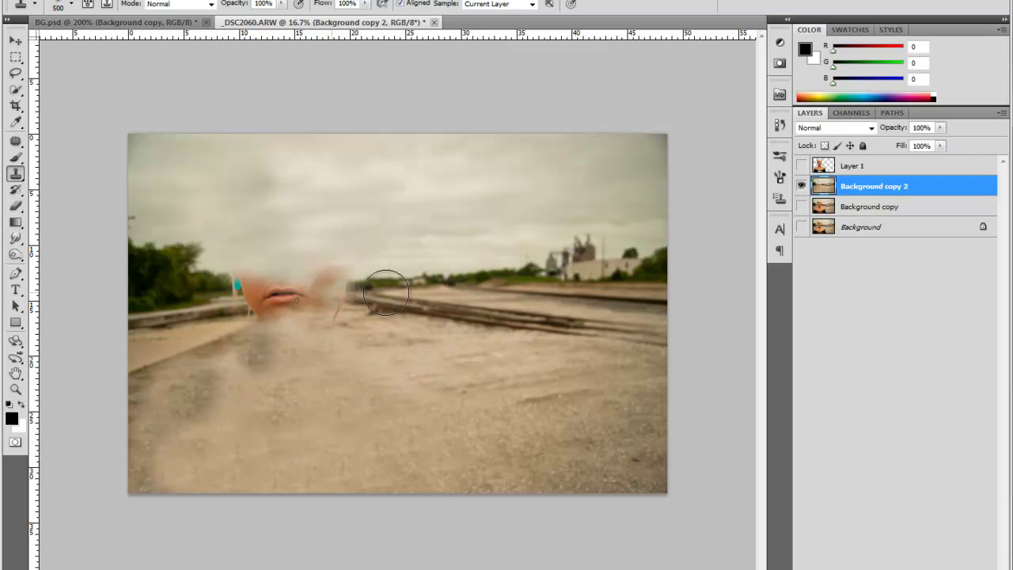
pyautogui.moveTo(254, 304)
pyautogui.mouseDown()
pyautogui.moveTo(340, 289)
pyautogui.moveTo(348, 297)
pyautogui.moveTo(277, 299)
pyautogui.mouseUp()
pyautogui.hotkey('ctrl', 'z')
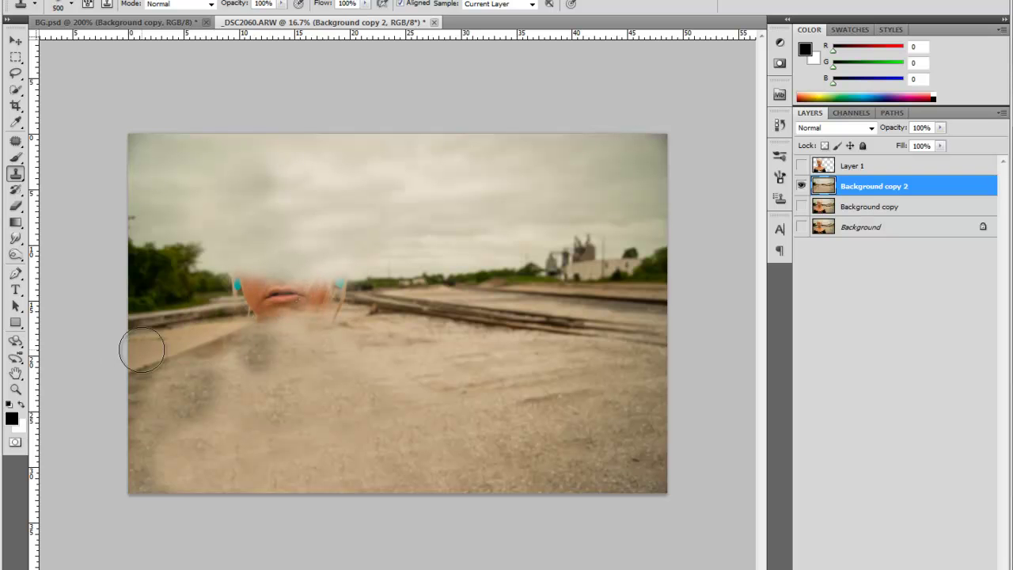
pyautogui.moveTo(314, 292); pyautogui.dragTo(330, 291)
pyautogui.hotkey('ctrl', 'z')
# - Lasso the trees, track and pale road strip at the photo's left edge and copy them to a new layer
pyautogui.click(15, 73)
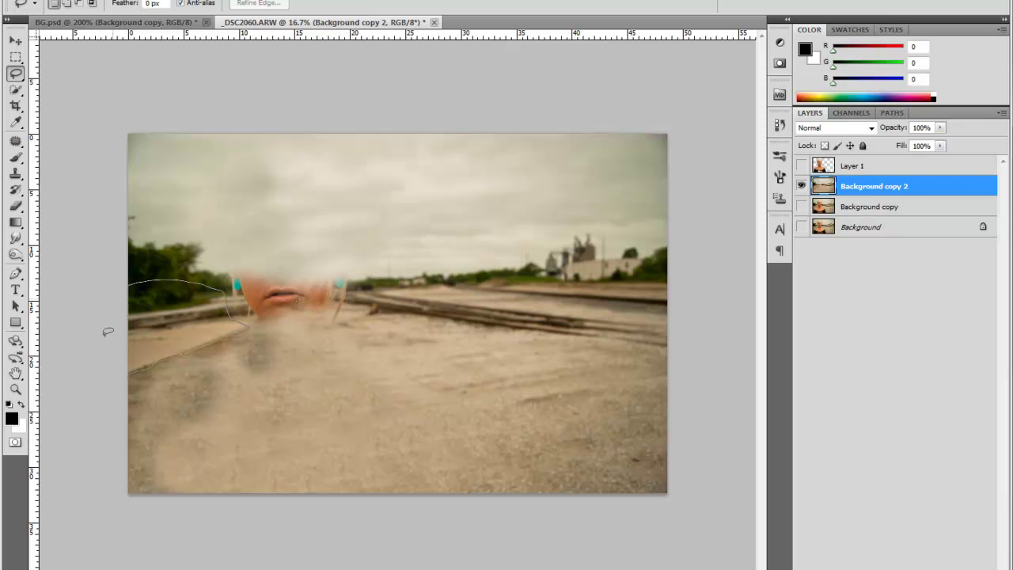
pyautogui.moveTo(113, 386); pyautogui.dragTo(117, 389)
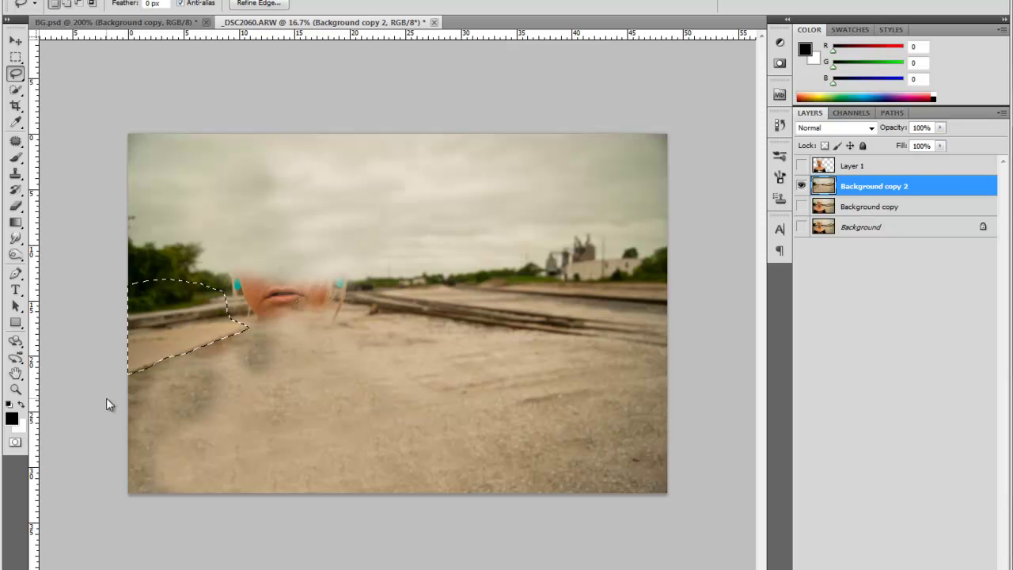
pyautogui.hotkey('ctrl', 'shift', 'alt', 'n')
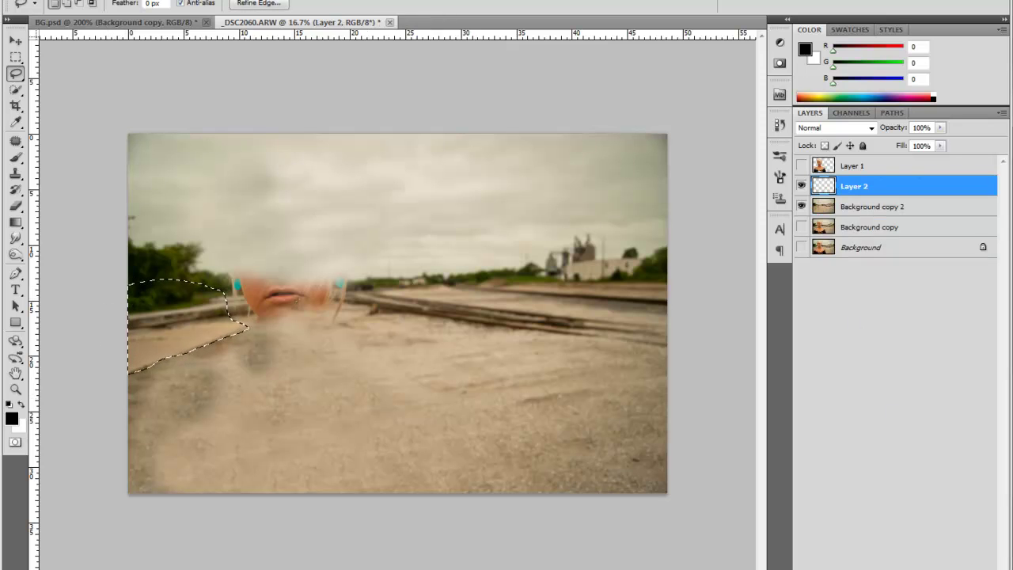
pyautogui.hotkey('ctrl', 'd')
# - Move the copied scenery patch over the remaining face area and scale it proportionally to about 52%
pyautogui.click(15, 41)
pyautogui.moveTo(190, 338); pyautogui.dragTo(277, 293)
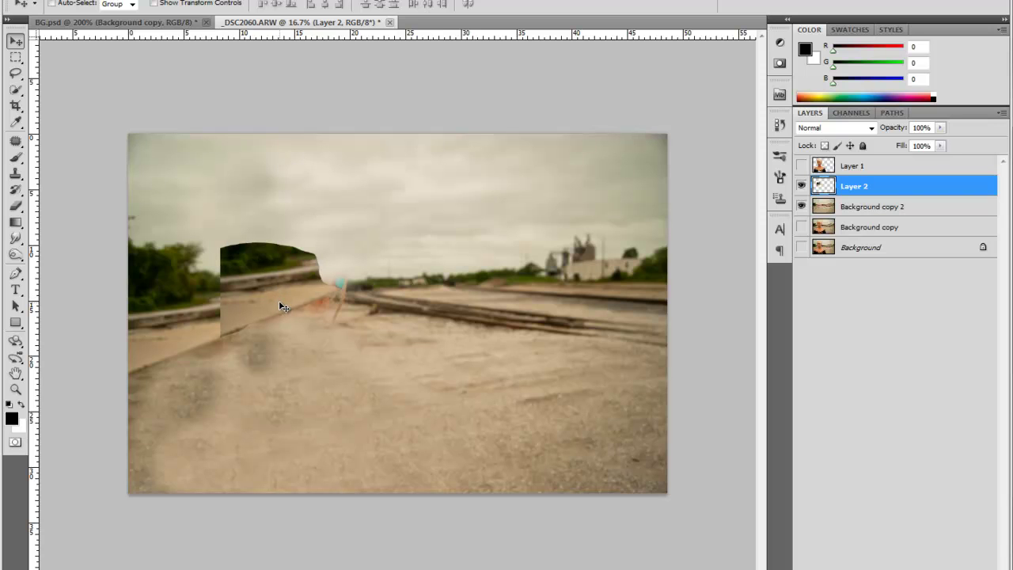
pyautogui.hotkey('ctrl', 't')
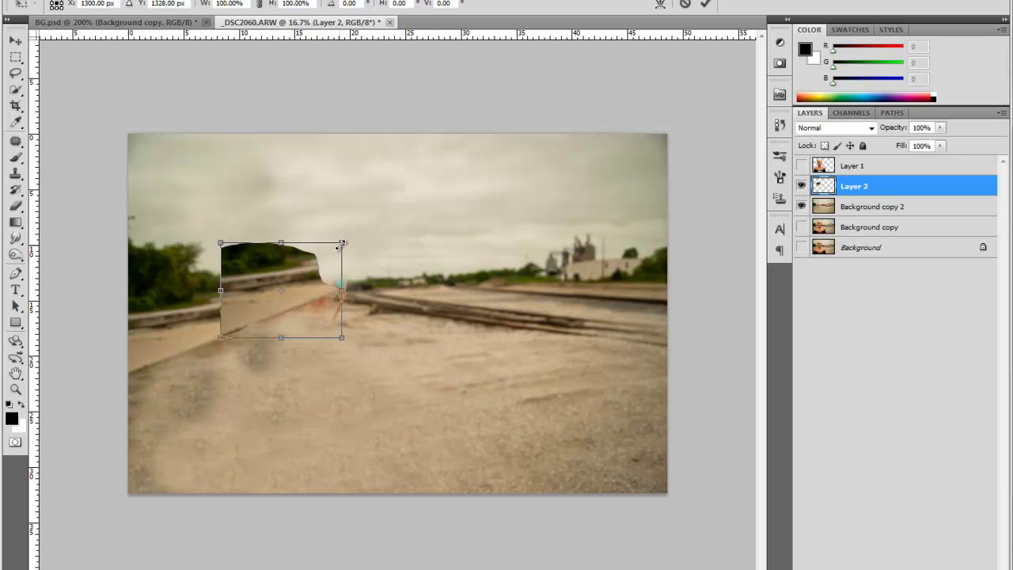
pyautogui.moveTo(342, 242); pyautogui.dragTo(294, 319)
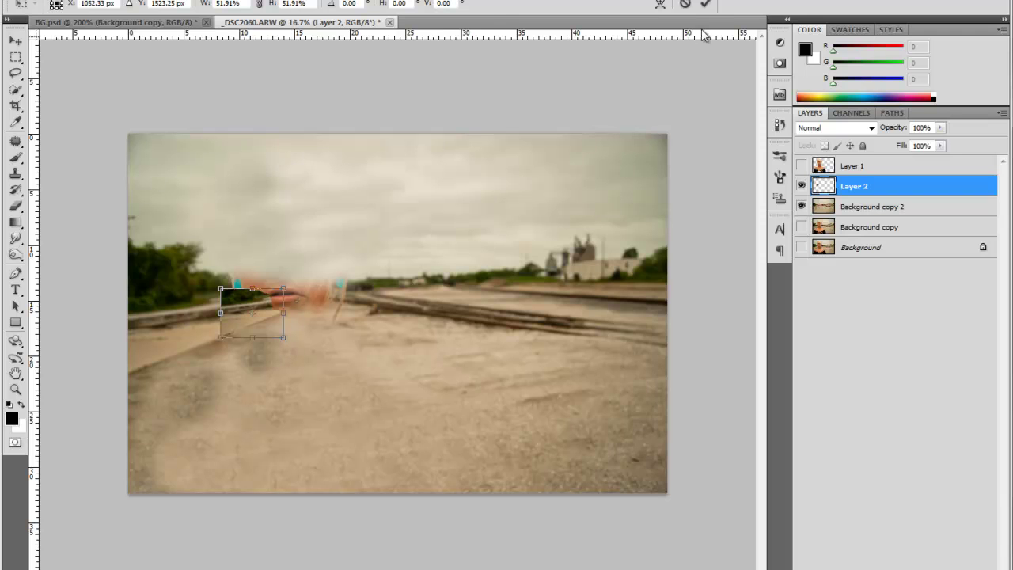
pyautogui.click(706, 5)
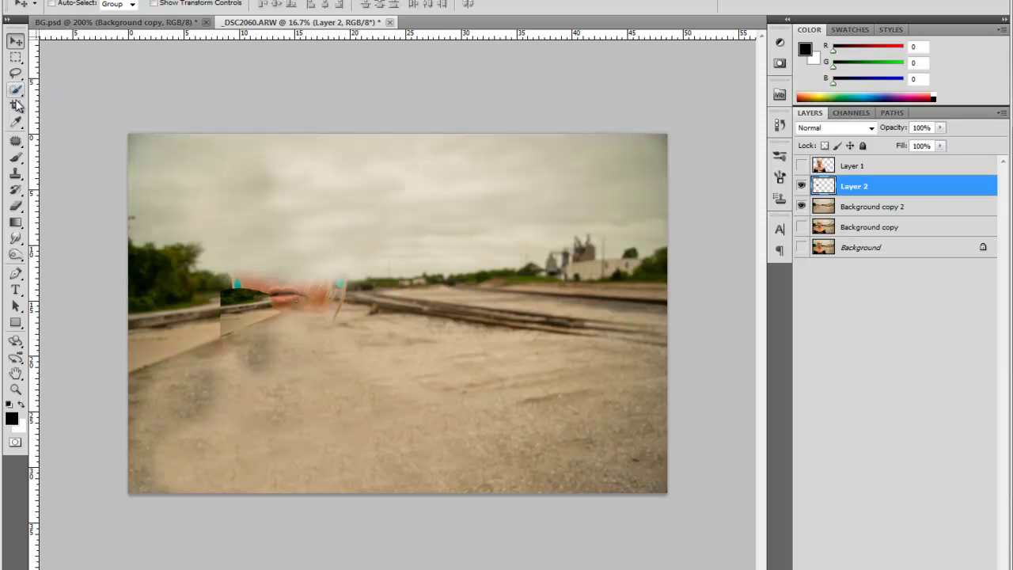
# - Erase the hard edges of the copied scenery patch with a soft 250 px eraser at 0% hardness
pyautogui.click(15, 205)
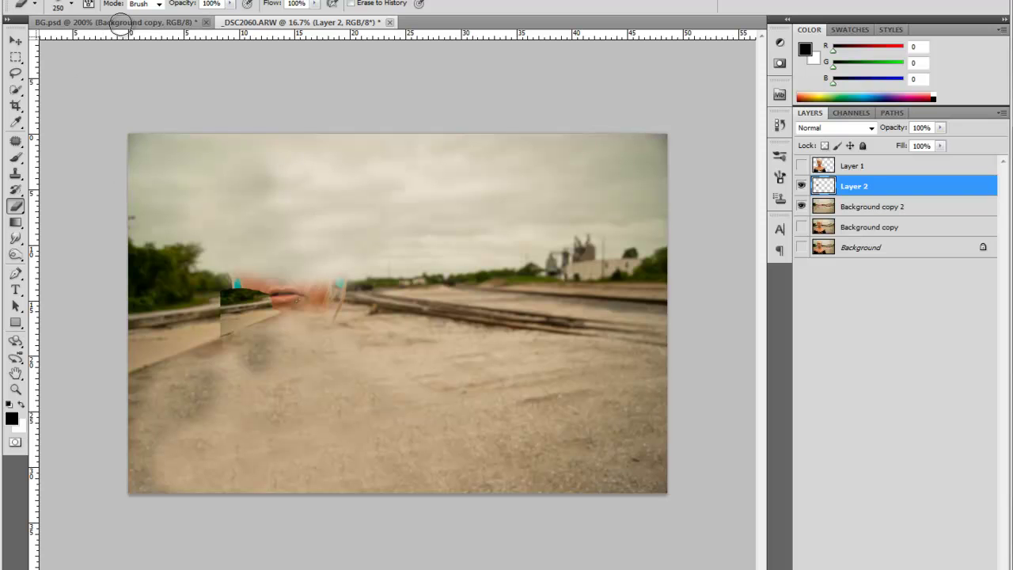
pyautogui.click(57, 6)
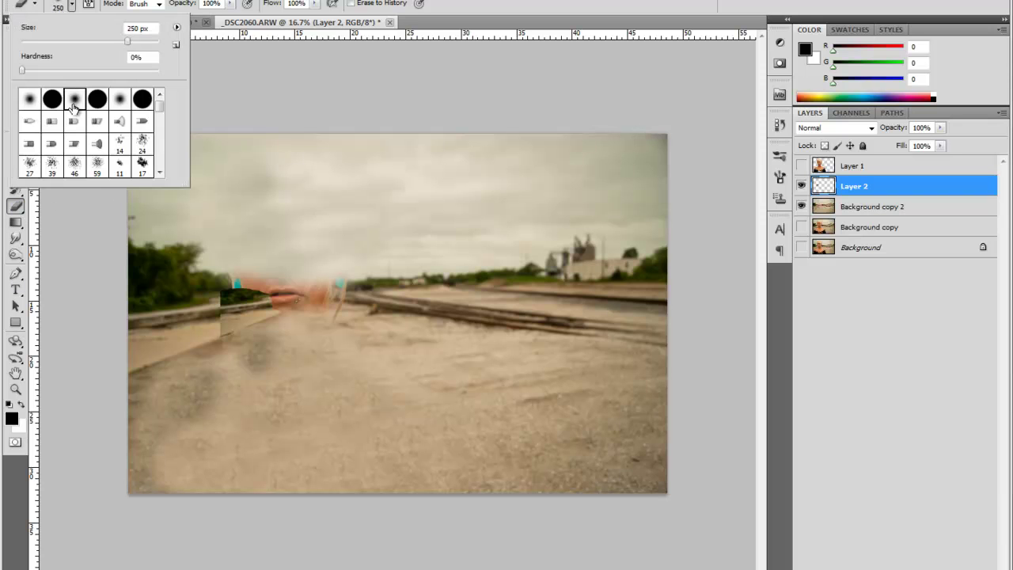
pyautogui.click(272, 89)
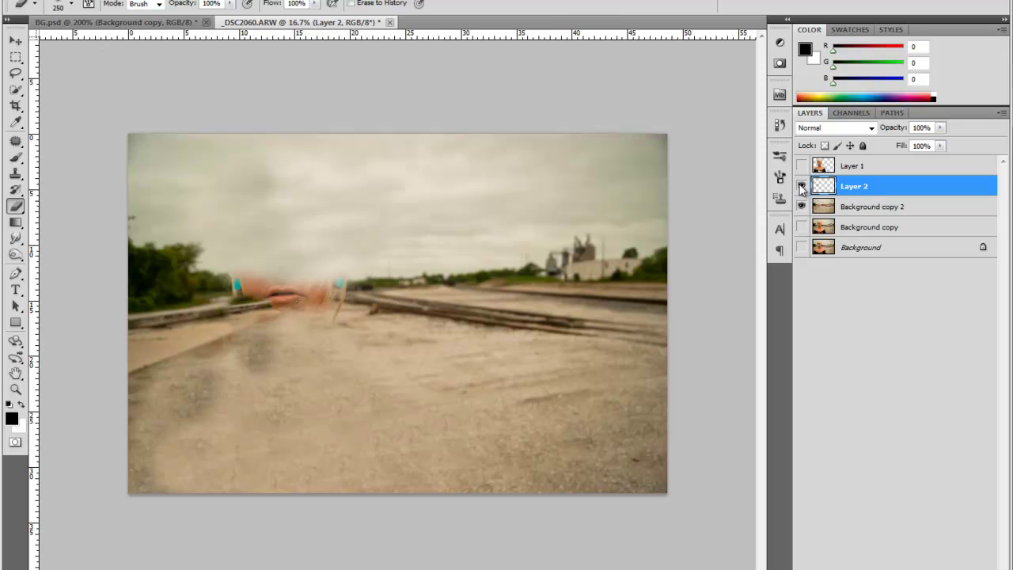
# - Merge the scenery patch on Layer 2 with the Background copy 2 layer
pyautogui.keyDown('shift'); pyautogui.click(878, 208); pyautogui.keyUp('shift')
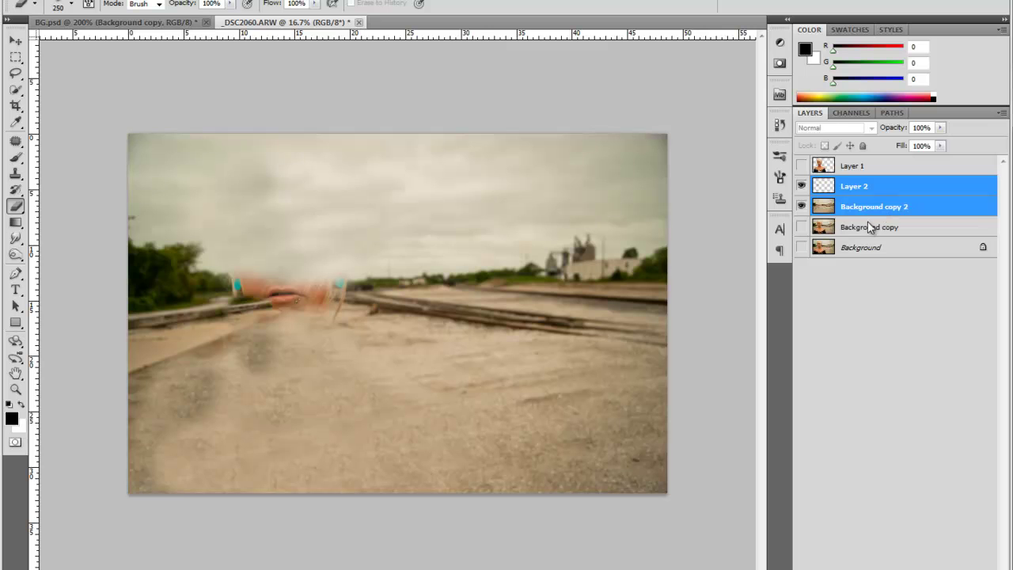
pyautogui.rightClick(898, 191)
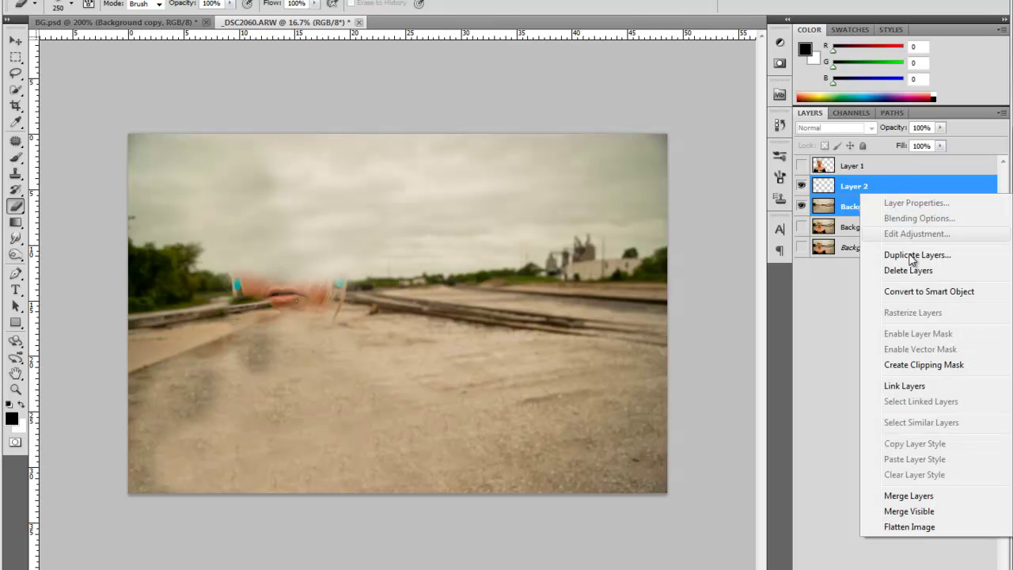
pyautogui.click(918, 495)
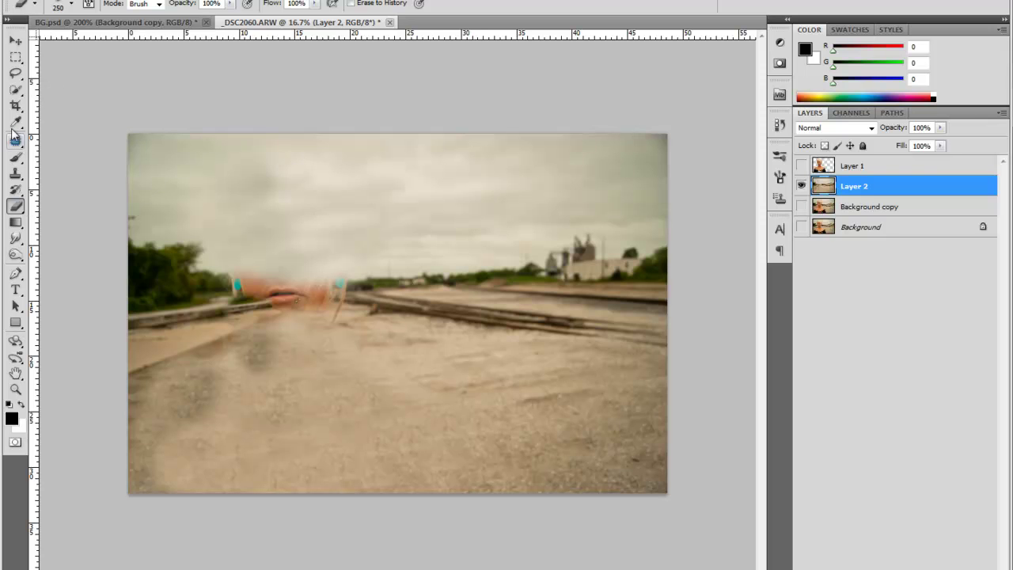
# - Clone the distant treeline and ground along the horizon over the remaining mouth, cheeks and earrings
pyautogui.click(16, 174)
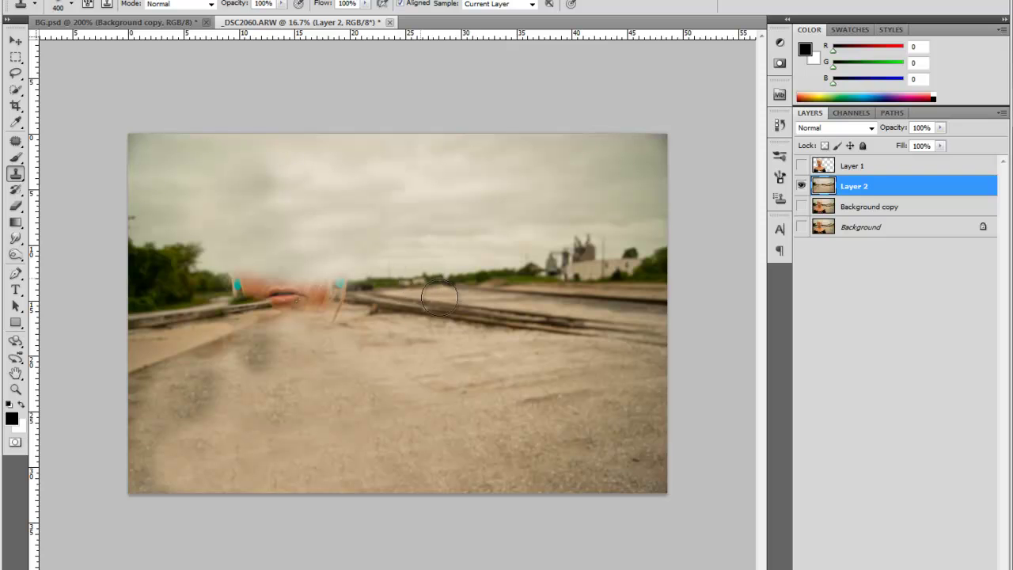
pyautogui.press(']')
pyautogui.keyDown('alt'); pyautogui.click(473, 279); pyautogui.keyUp('alt')
pyautogui.moveTo(227, 283)
pyautogui.mouseDown()
pyautogui.moveTo(253, 294)
pyautogui.moveTo(236, 294)
pyautogui.mouseUp()
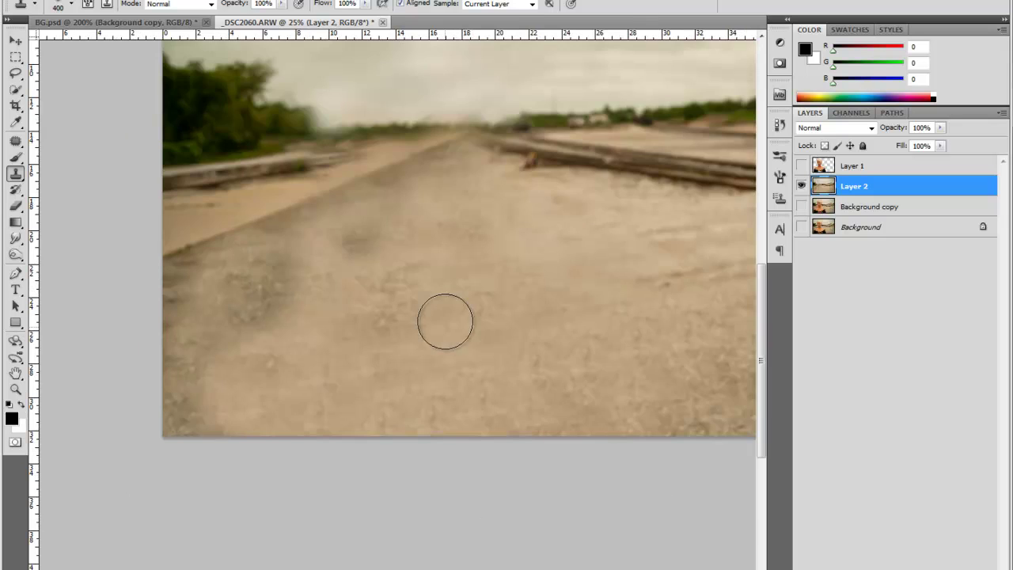
pyautogui.scroll(4, 445, 321)
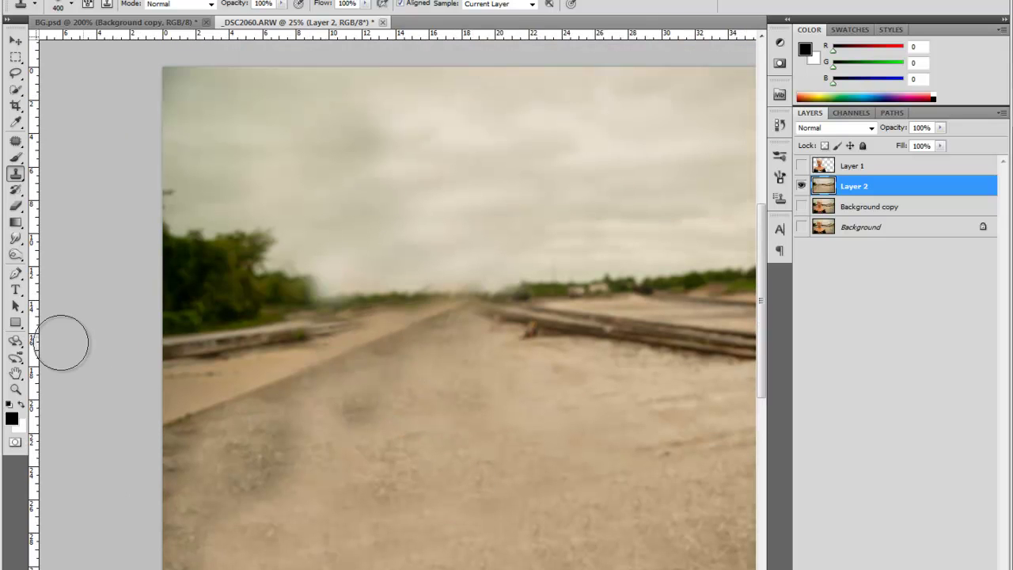
pyautogui.click(16, 391)
pyautogui.keyDown('alt'); pyautogui.click(291, 388); pyautogui.keyUp('alt')
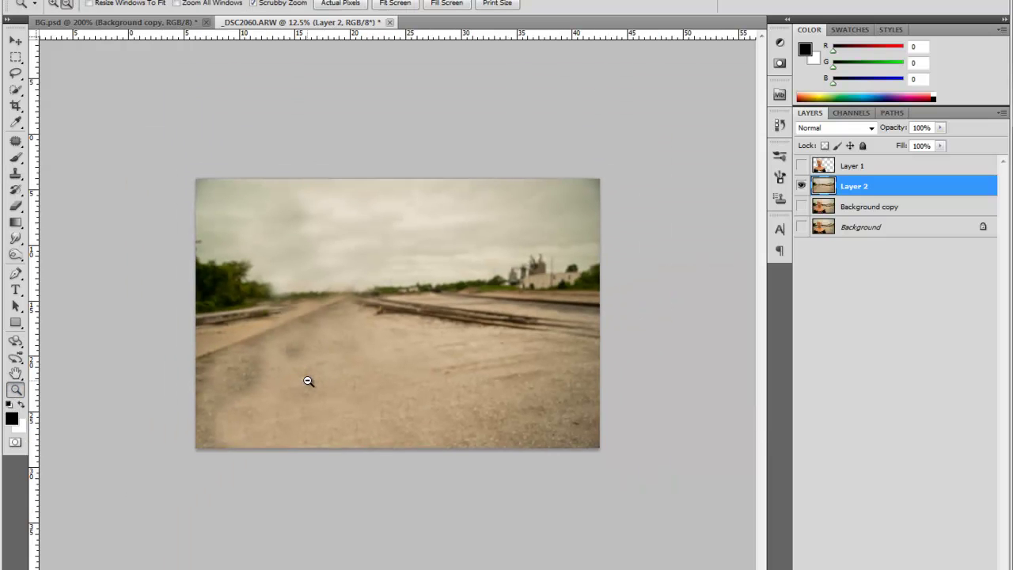
pyautogui.click(307, 342)
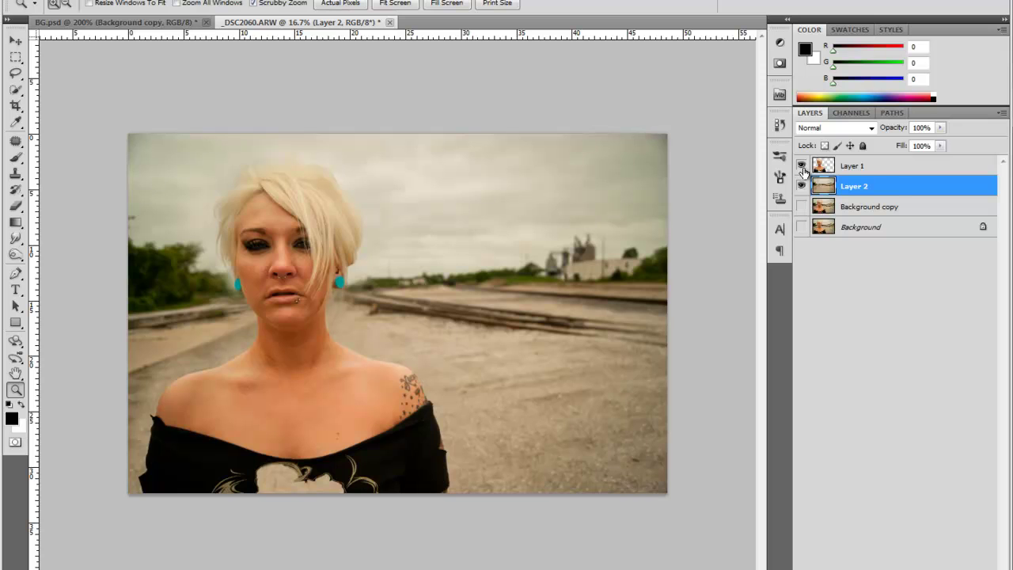
# - Compare the rebuilt background with the original photo by toggling layer visibility
pyautogui.click(800, 205)
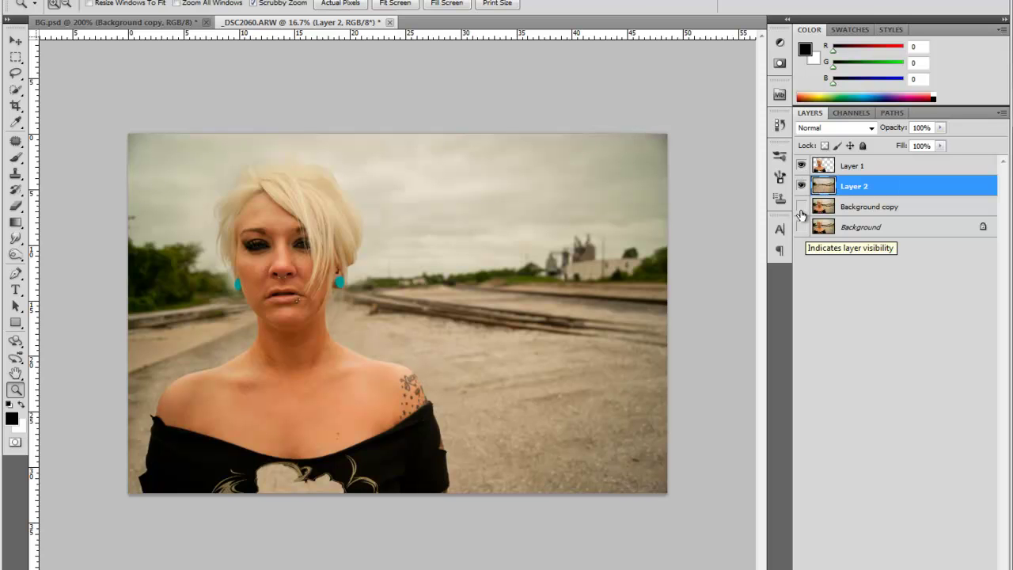
pyautogui.click(803, 186)
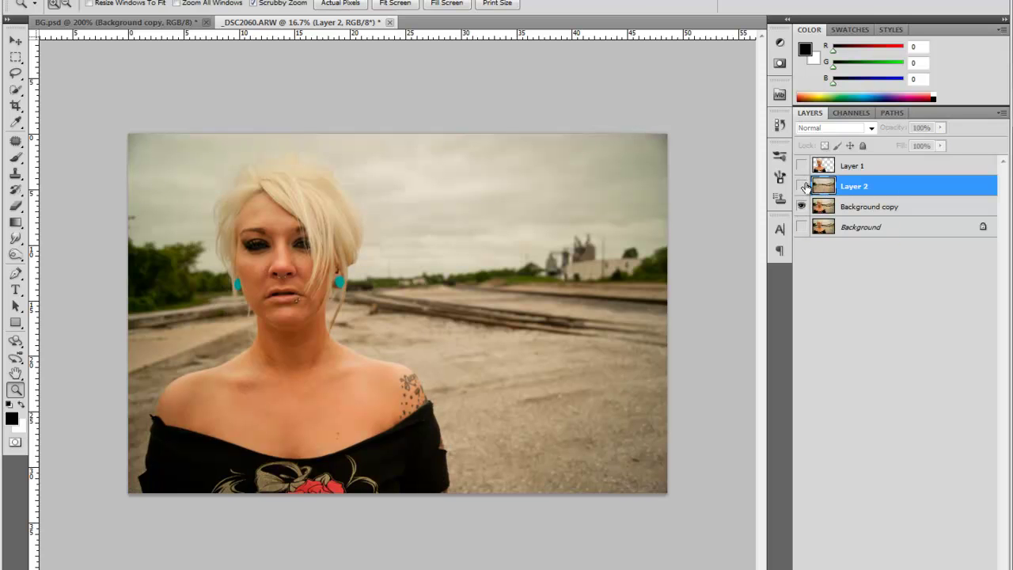
pyautogui.click(803, 186)
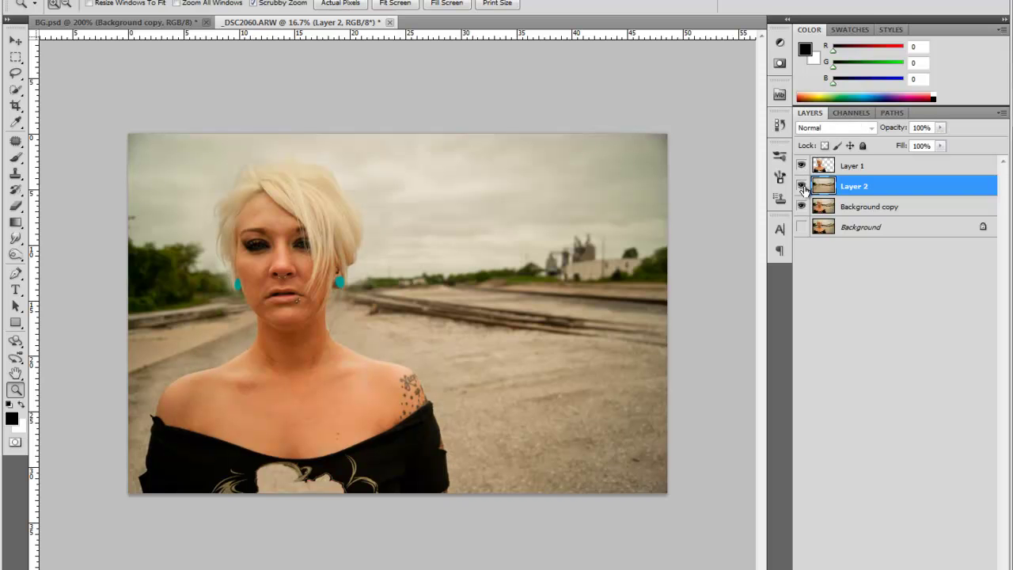
pyautogui.click(802, 186)
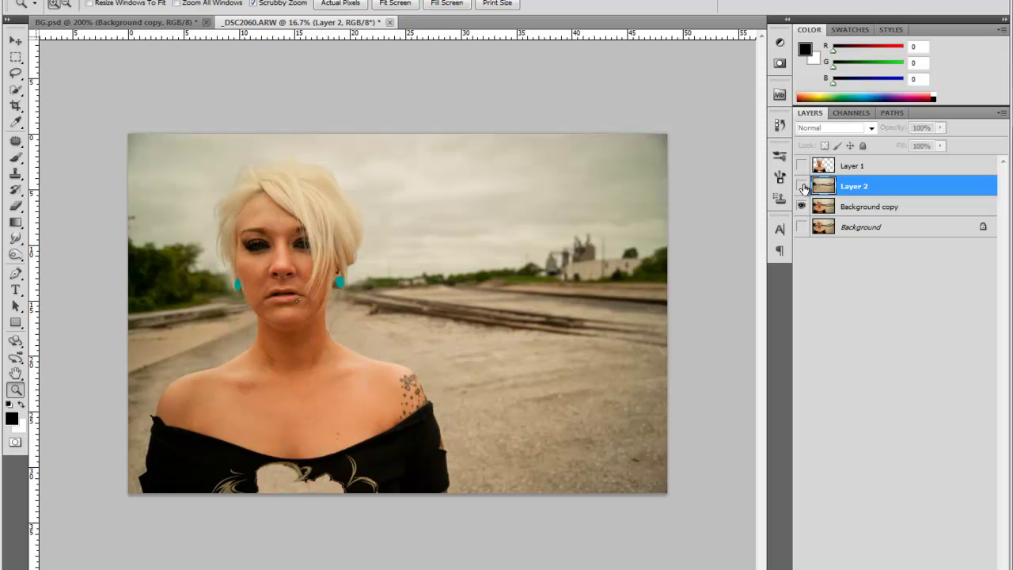
pyautogui.click(801, 185)
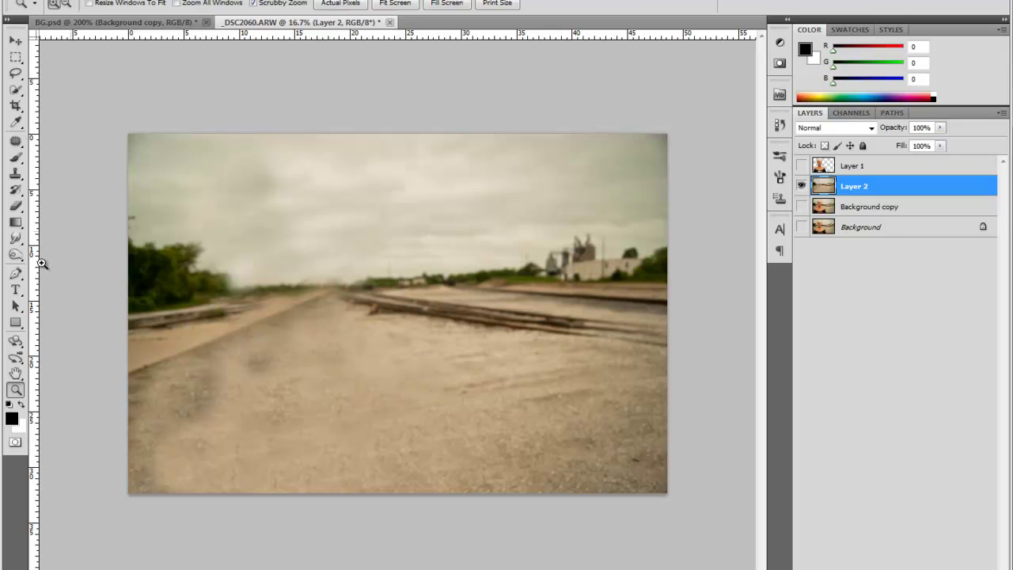
# - Darken the gravel ground on Layer 2 with the Burn tool, using Midtones, 17% exposure and a brush enlarged to 900 px
pyautogui.click(15, 256)
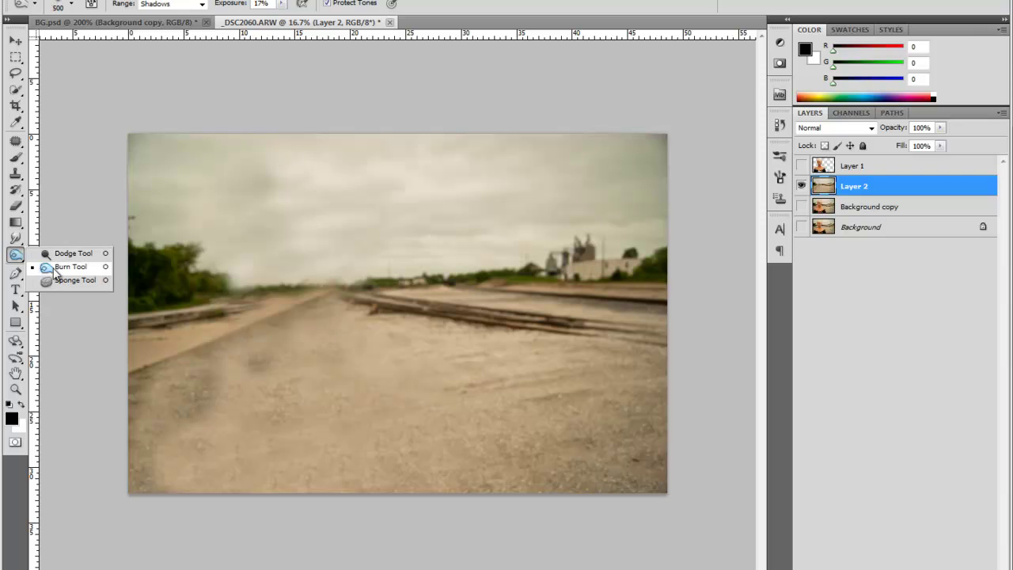
pyautogui.click(57, 267)
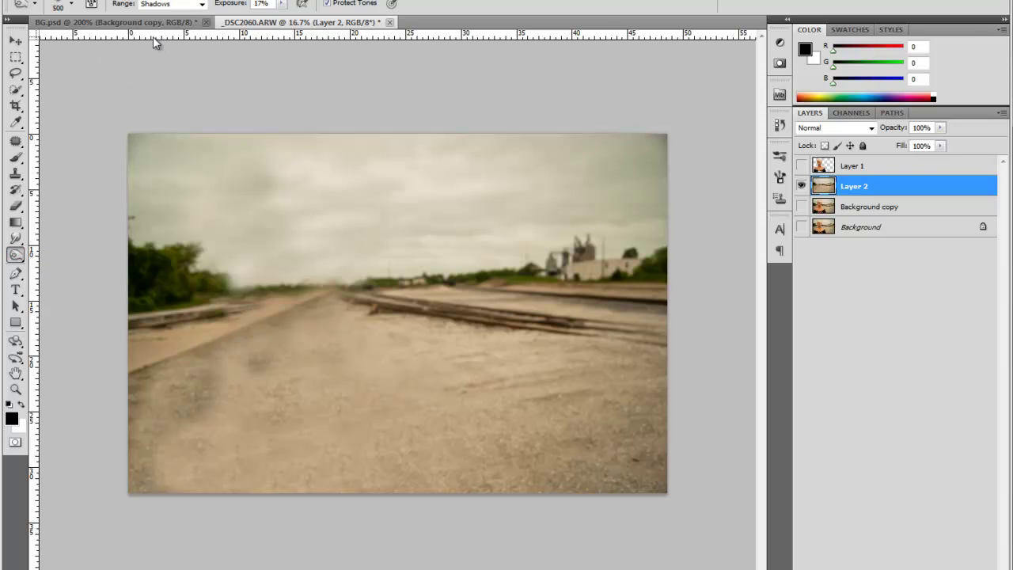
pyautogui.moveTo(162, 486)
pyautogui.mouseDown()
pyautogui.moveTo(179, 459)
pyautogui.moveTo(176, 473)
pyautogui.moveTo(213, 361)
pyautogui.moveTo(220, 397)
pyautogui.moveTo(229, 380)
pyautogui.moveTo(184, 401)
pyautogui.moveTo(194, 372)
pyautogui.moveTo(140, 417)
pyautogui.moveTo(169, 380)
pyautogui.moveTo(181, 381)
pyautogui.moveTo(137, 484)
pyautogui.moveTo(220, 353)
pyautogui.moveTo(290, 341)
pyautogui.moveTo(253, 354)
pyautogui.moveTo(236, 416)
pyautogui.moveTo(238, 383)
pyautogui.moveTo(126, 416)
pyautogui.moveTo(107, 438)
pyautogui.moveTo(119, 440)
pyautogui.moveTo(135, 491)
pyautogui.moveTo(123, 380)
pyautogui.moveTo(170, 380)
pyautogui.mouseUp()
pyautogui.press(']')
pyautogui.press(']')
pyautogui.press(']')
pyautogui.press(']')
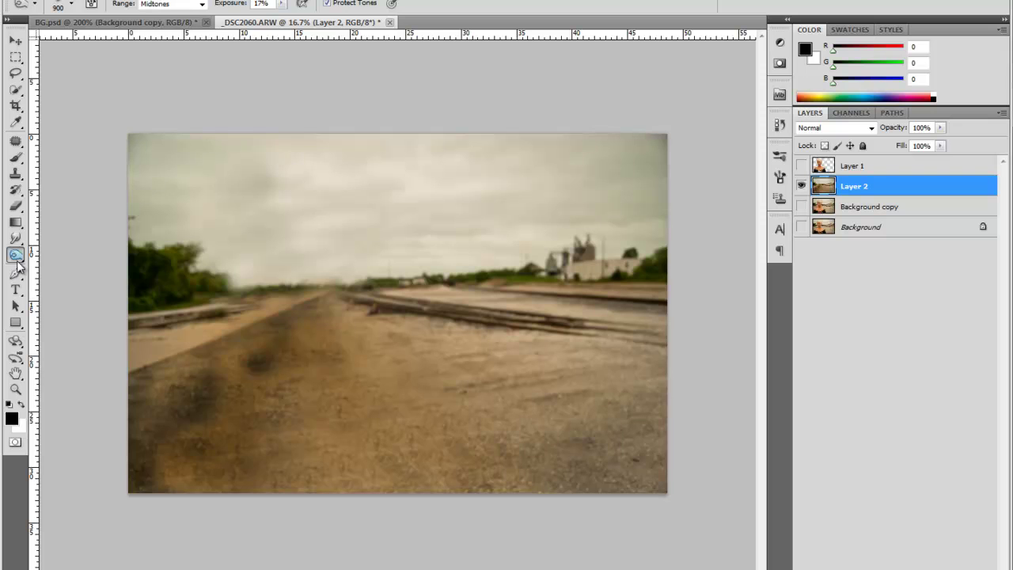
# - Desaturate the darkened ground using the Sponge tool in Desaturate mode at 13% flow
pyautogui.rightClick(17, 263)
pyautogui.click(75, 281)
pyautogui.press(']')
pyautogui.press(']')
pyautogui.press(']')
pyautogui.press(']')
pyautogui.press(']')
pyautogui.press(']')
pyautogui.press(']')
pyautogui.press(']')
pyautogui.press(']')
pyautogui.press(']')
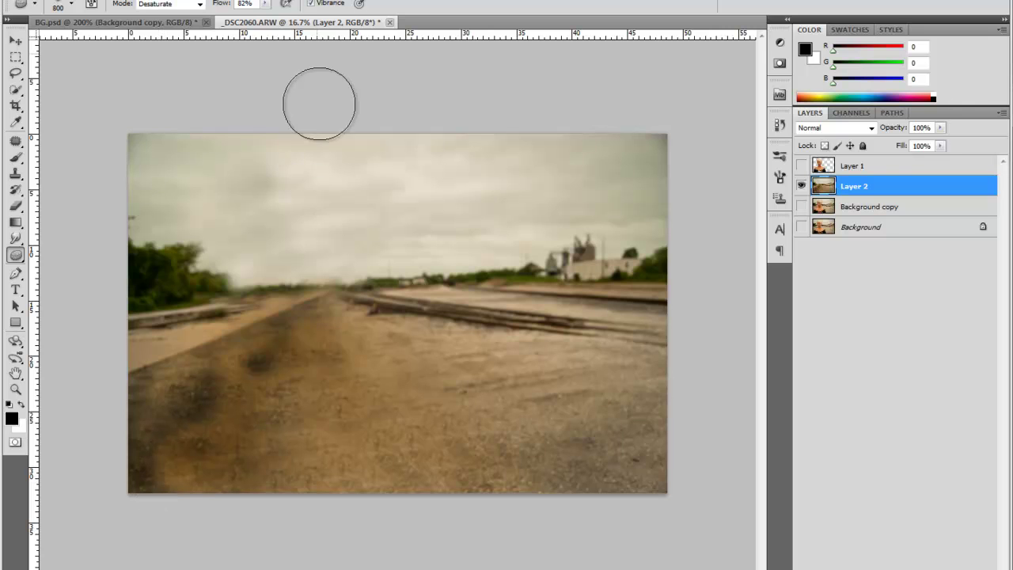
pyautogui.click(264, 4)
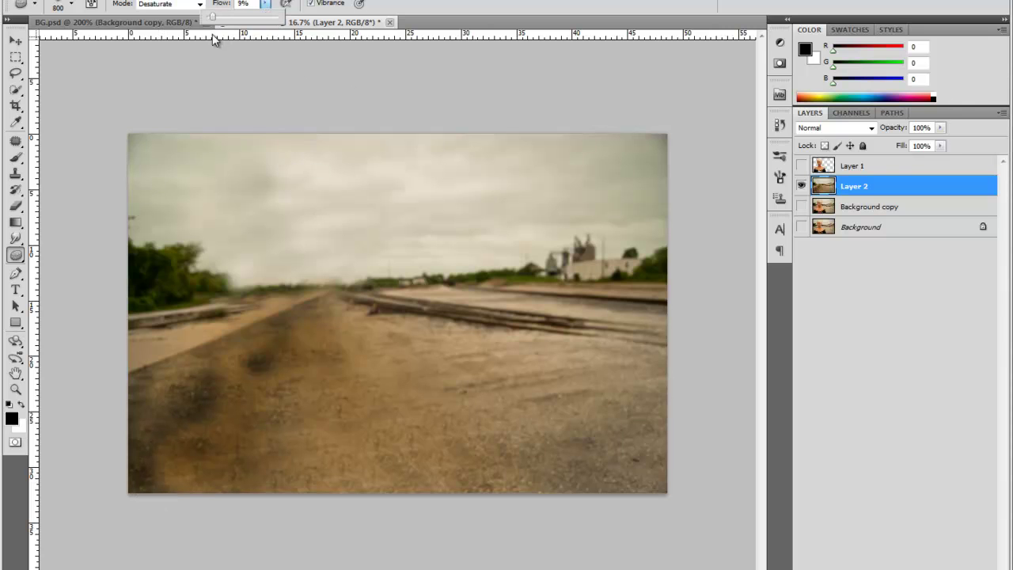
pyautogui.click(122, 77)
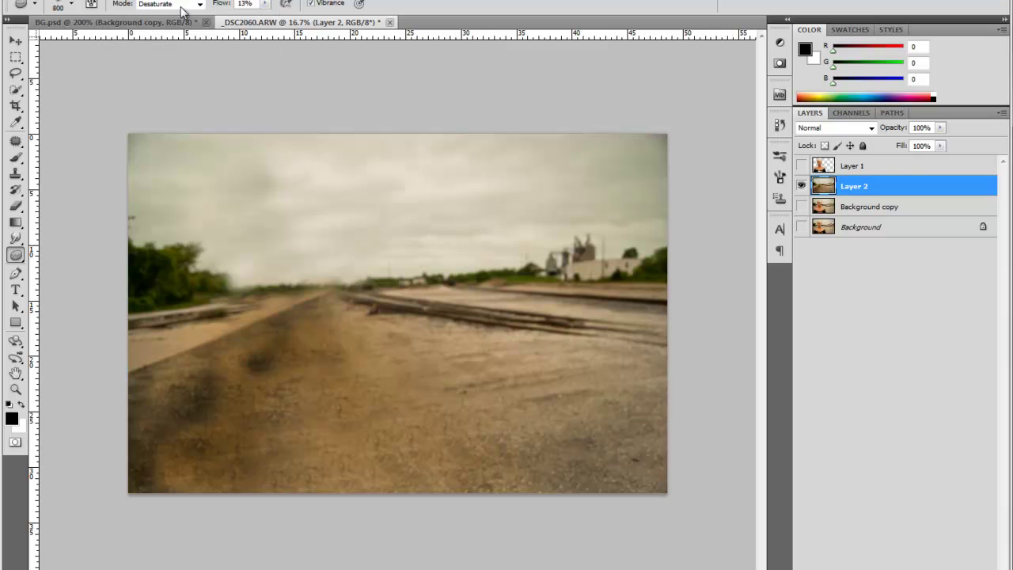
pyautogui.moveTo(154, 472)
pyautogui.mouseDown()
pyautogui.moveTo(226, 448)
pyautogui.moveTo(264, 412)
pyautogui.moveTo(239, 456)
pyautogui.moveTo(237, 402)
pyautogui.moveTo(221, 420)
pyautogui.moveTo(200, 402)
pyautogui.moveTo(209, 450)
pyautogui.moveTo(301, 416)
pyautogui.moveTo(333, 426)
pyautogui.moveTo(340, 467)
pyautogui.moveTo(361, 437)
pyautogui.moveTo(373, 479)
pyautogui.moveTo(397, 493)
pyautogui.moveTo(407, 413)
pyautogui.moveTo(461, 528)
pyautogui.moveTo(473, 473)
pyautogui.moveTo(510, 463)
pyautogui.moveTo(516, 477)
pyautogui.moveTo(280, 357)
pyautogui.moveTo(292, 387)
pyautogui.moveTo(306, 339)
pyautogui.moveTo(310, 352)
pyautogui.moveTo(274, 426)
pyautogui.moveTo(174, 535)
pyautogui.moveTo(135, 475)
pyautogui.moveTo(111, 472)
pyautogui.moveTo(262, 302)
pyautogui.moveTo(271, 333)
pyautogui.moveTo(254, 347)
pyautogui.moveTo(241, 409)
pyautogui.moveTo(234, 390)
pyautogui.moveTo(216, 469)
pyautogui.moveTo(167, 501)
pyautogui.moveTo(224, 487)
pyautogui.moveTo(302, 367)
pyautogui.mouseUp()
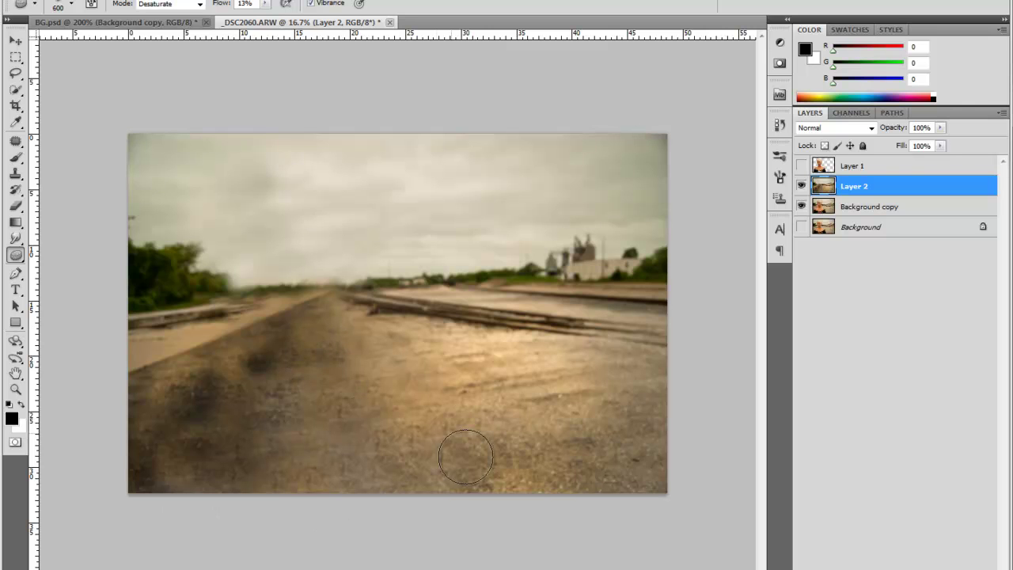
# - Toggle the woman's layer on and off to check her against the toned ground
pyautogui.click(802, 166)
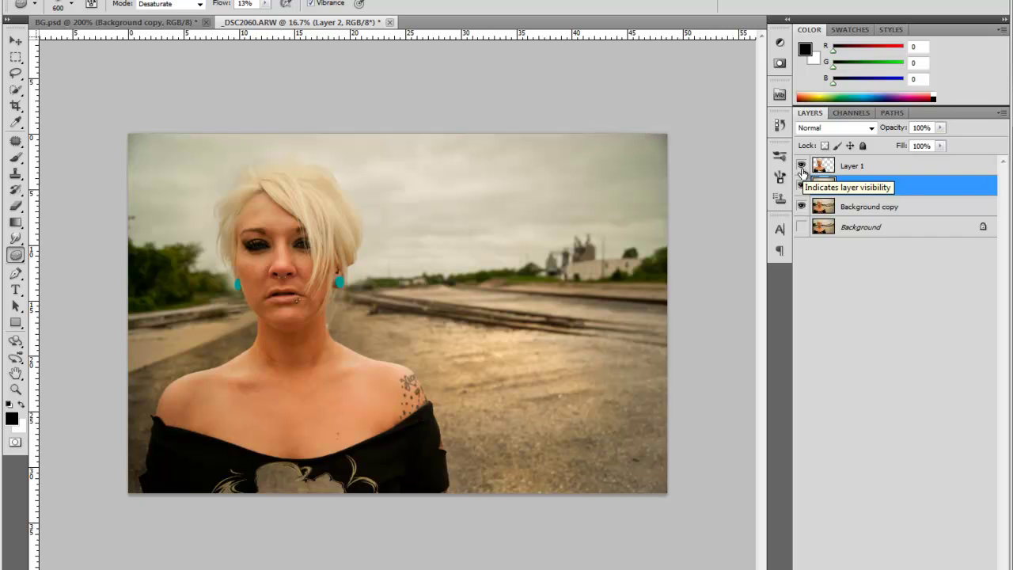
pyautogui.click(801, 168)
pyautogui.click(802, 168)
pyautogui.click(801, 168)
pyautogui.rightClick(801, 168)
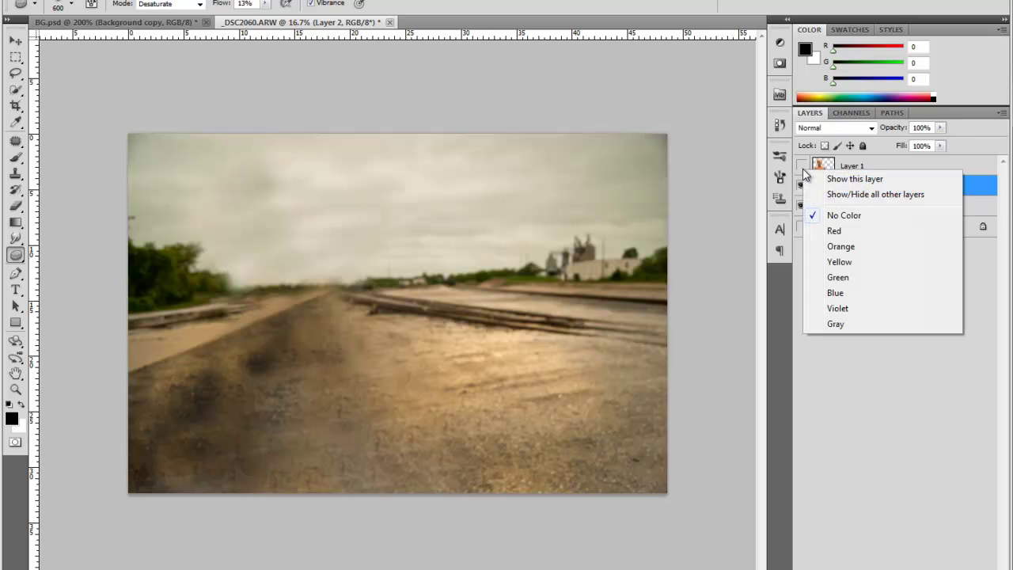
pyautogui.click(835, 417)
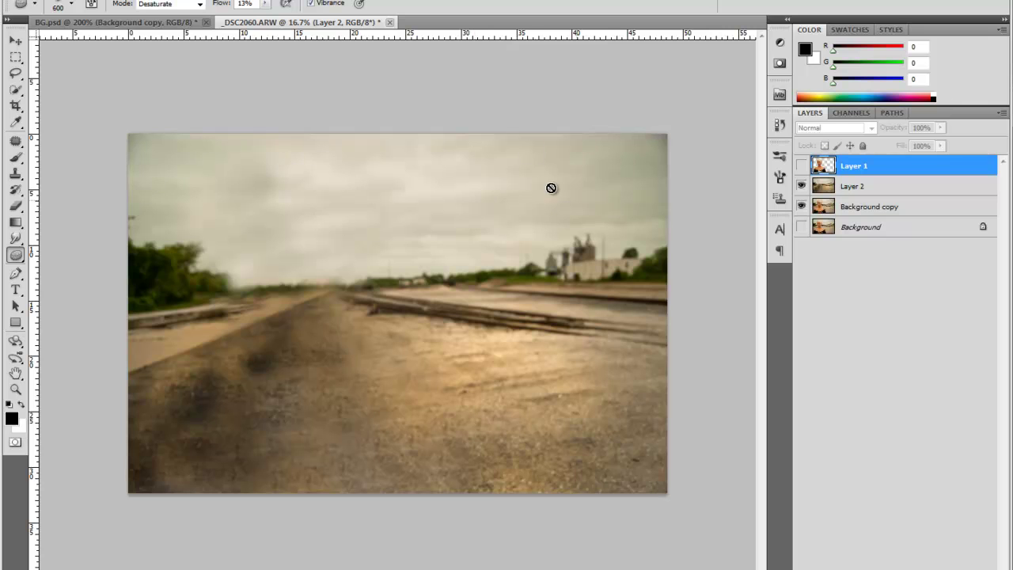
# - Burn the sky and trees on Layer 2 in the Shadows range at 8% exposure, and show the woman's layer
pyautogui.click(825, 192)
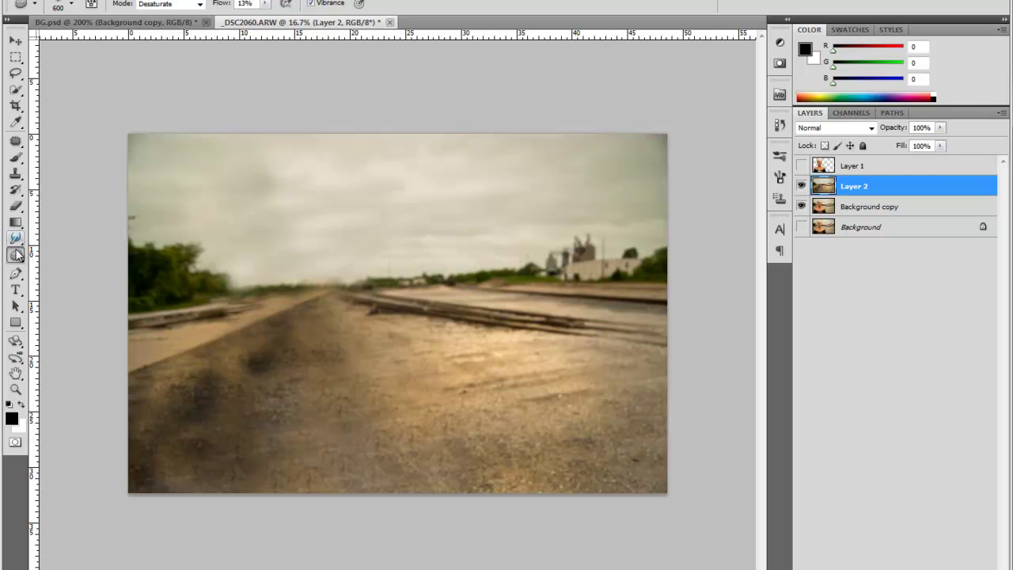
pyautogui.click(17, 257)
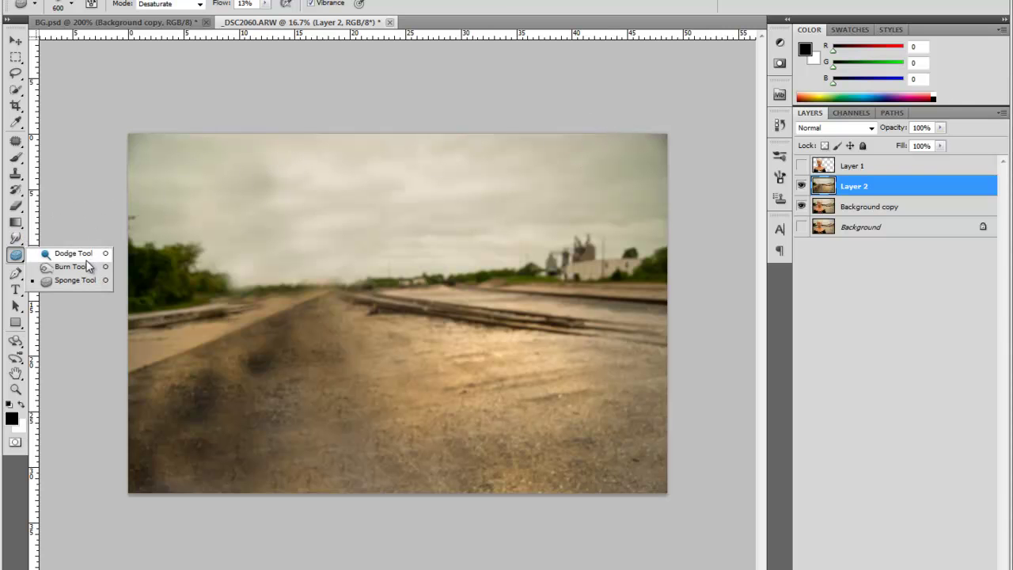
pyautogui.click(85, 267)
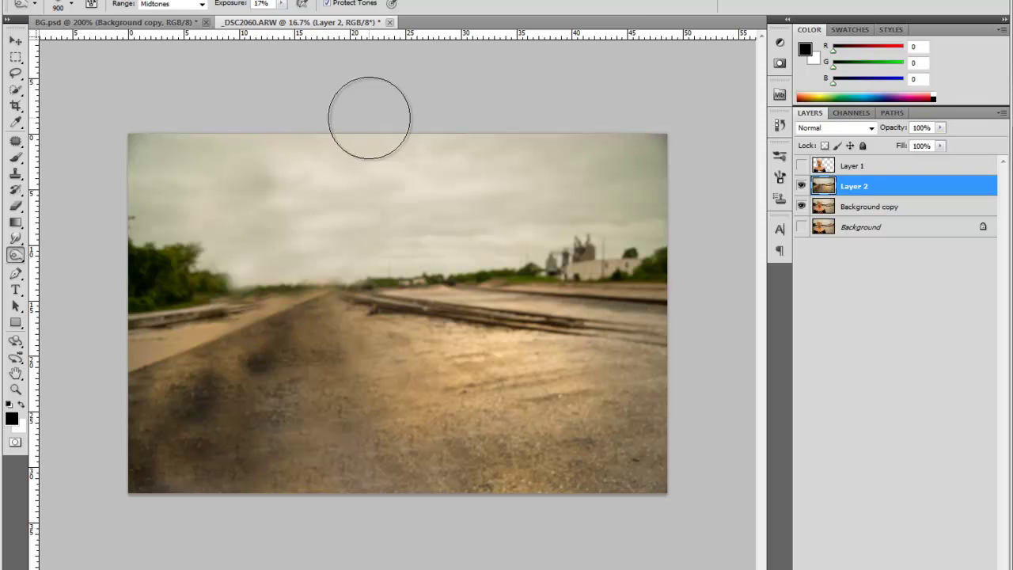
pyautogui.click(201, 5)
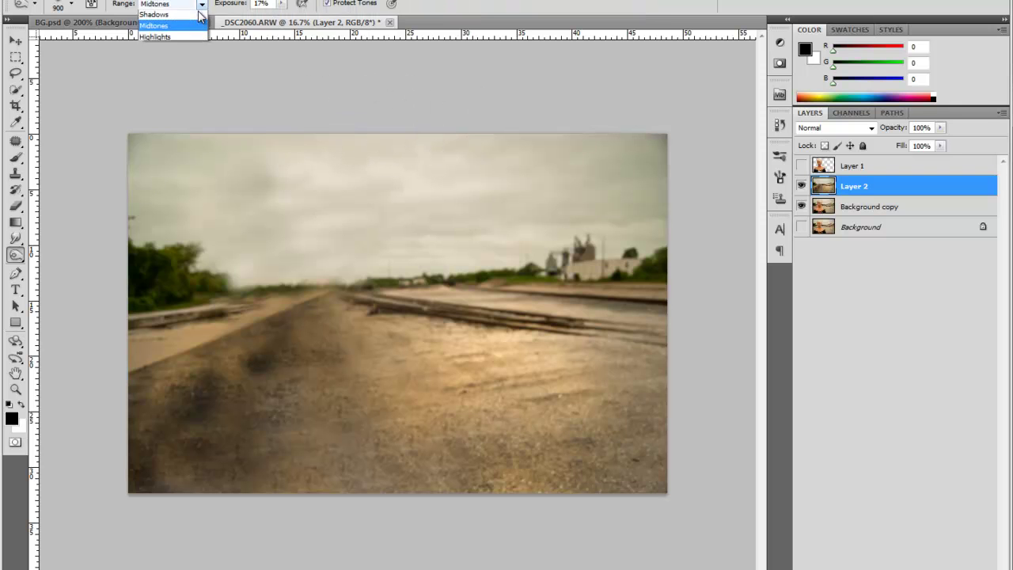
pyautogui.click(155, 14)
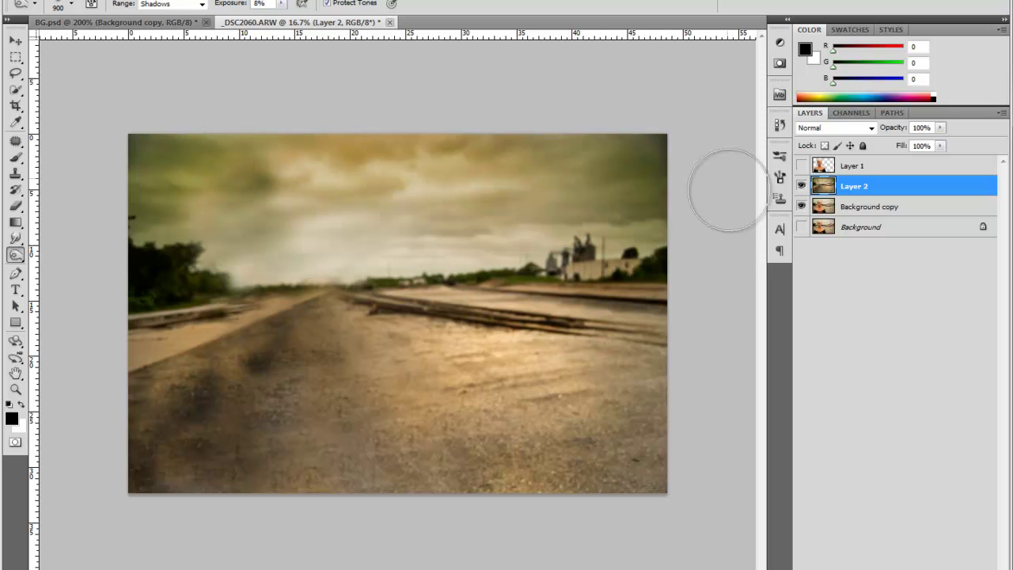
pyautogui.click(801, 166)
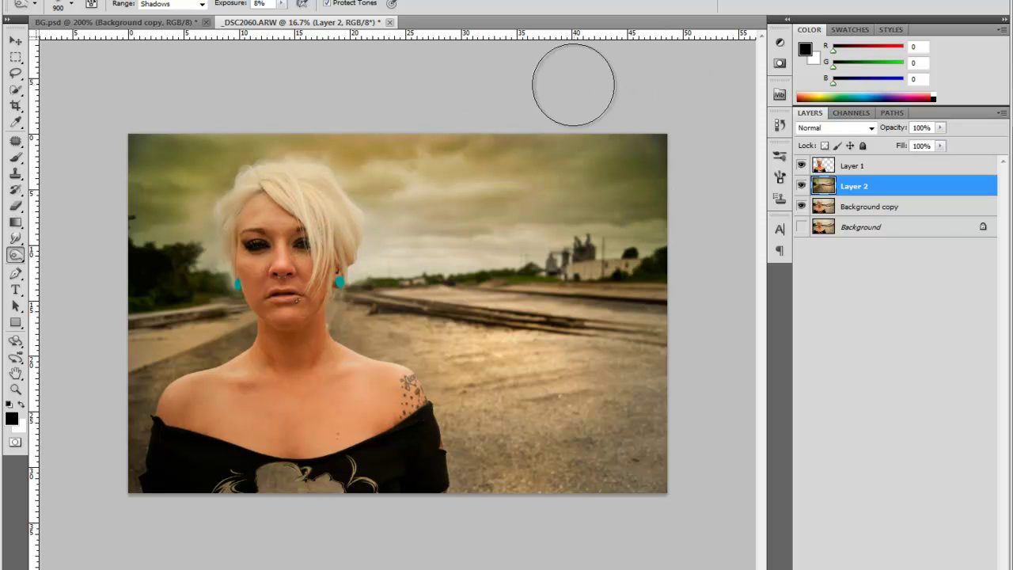
# - Select the woman's layer, Layer 1, and set the Dodge tool's range to Shadows
pyautogui.click(842, 167)
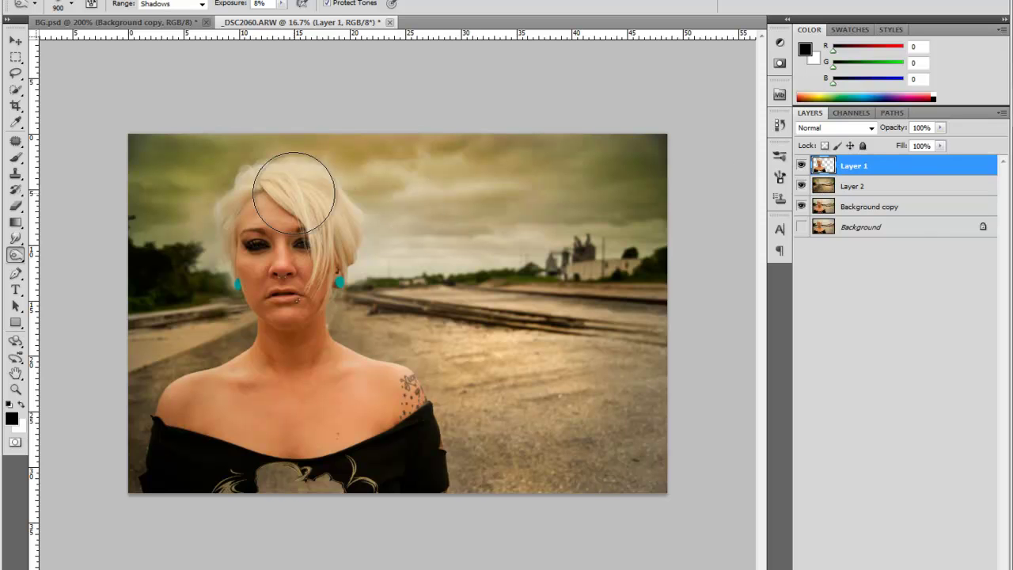
pyautogui.click(16, 255)
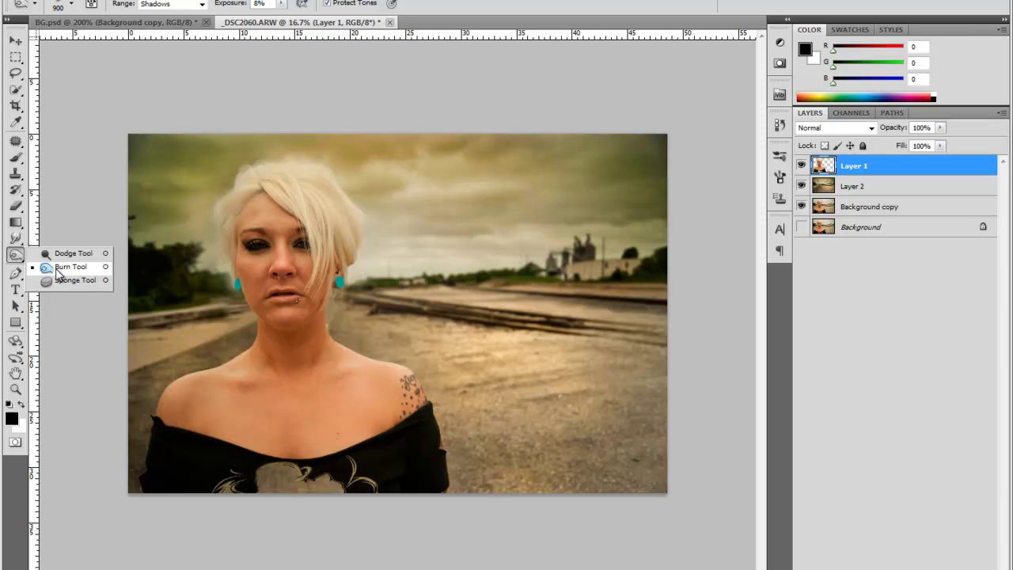
pyautogui.click(63, 265)
pyautogui.click(172, 5)
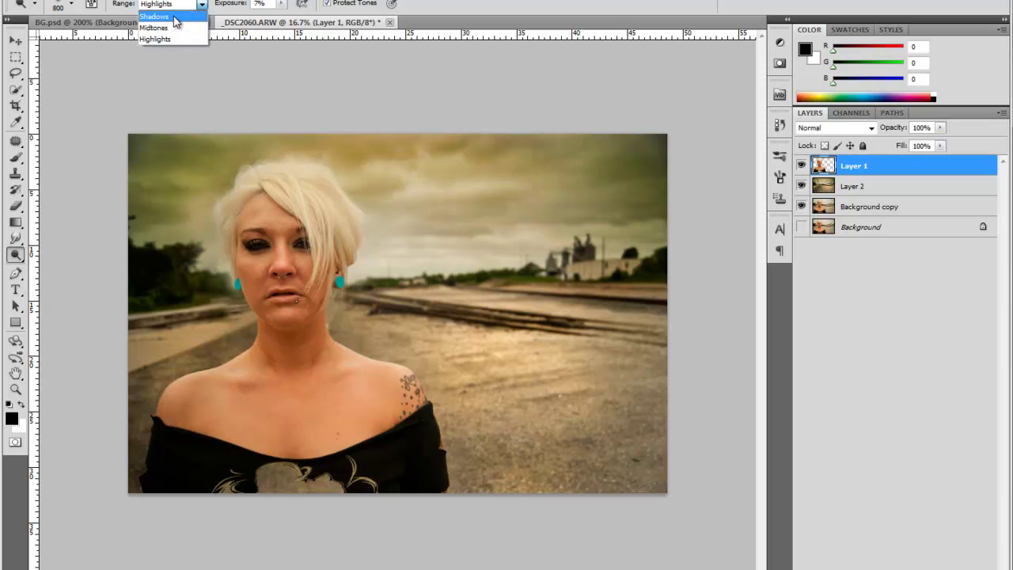
pyautogui.click(169, 17)
# - Duplicate Layer 1 and hide the original so only the copy of the woman shows
pyautogui.moveTo(849, 172); pyautogui.dragTo(958, 567)
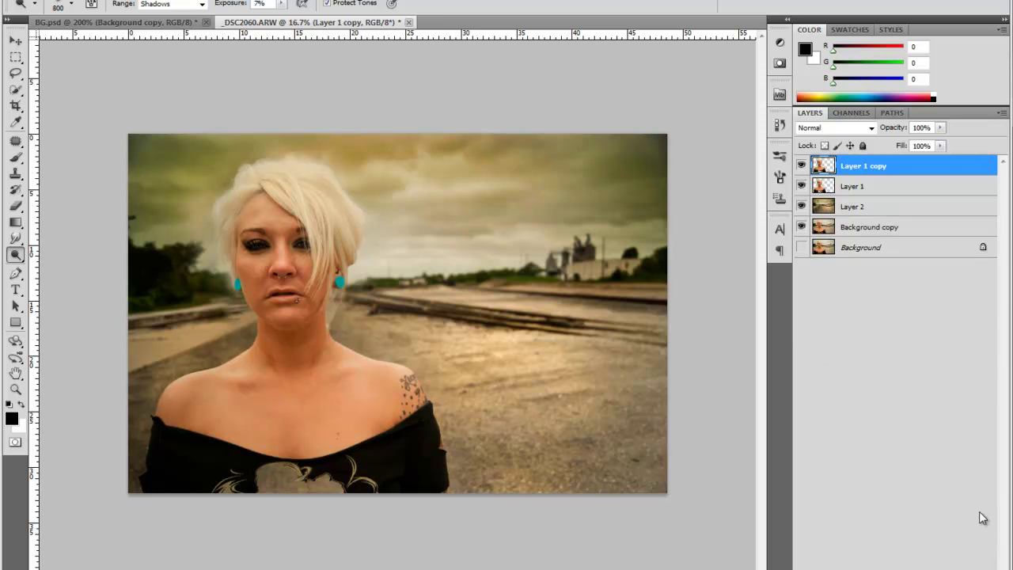
pyautogui.click(800, 187)
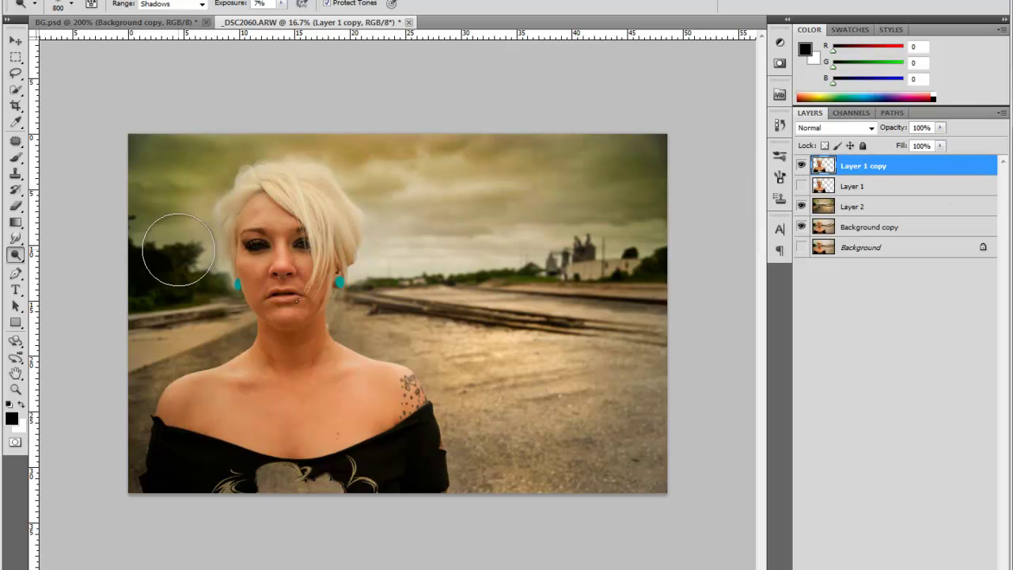
# - Burn the woman on Layer 1 copy in the Midtones range at 8% exposure, with the brush reduced to 200 px
pyautogui.rightClick(15, 256)
pyautogui.click(54, 268)
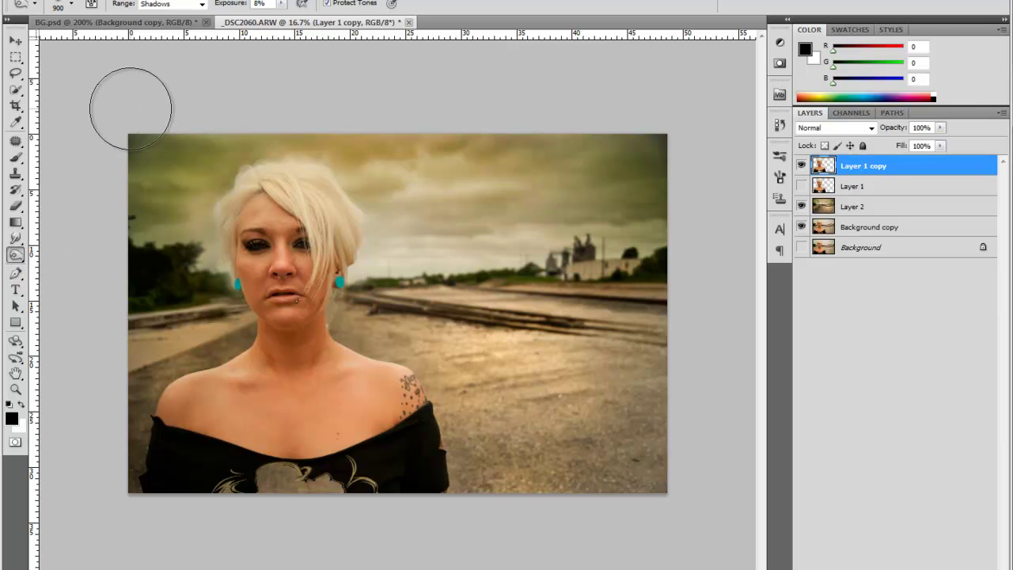
pyautogui.press('[')
pyautogui.press('[')
pyautogui.press('[')
pyautogui.press('[')
pyautogui.press('[')
pyautogui.press('[')
pyautogui.press('[')
pyautogui.press('[')
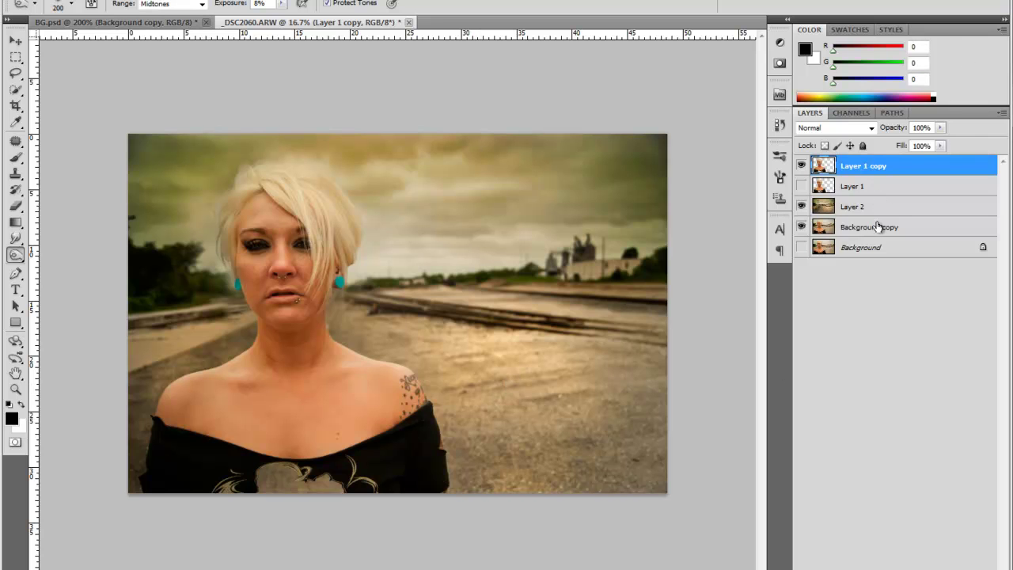
# - Show only Layer 2 and prepare a JPEG save of it, named with the woman's first name followed by "moves"
pyautogui.click(801, 165)
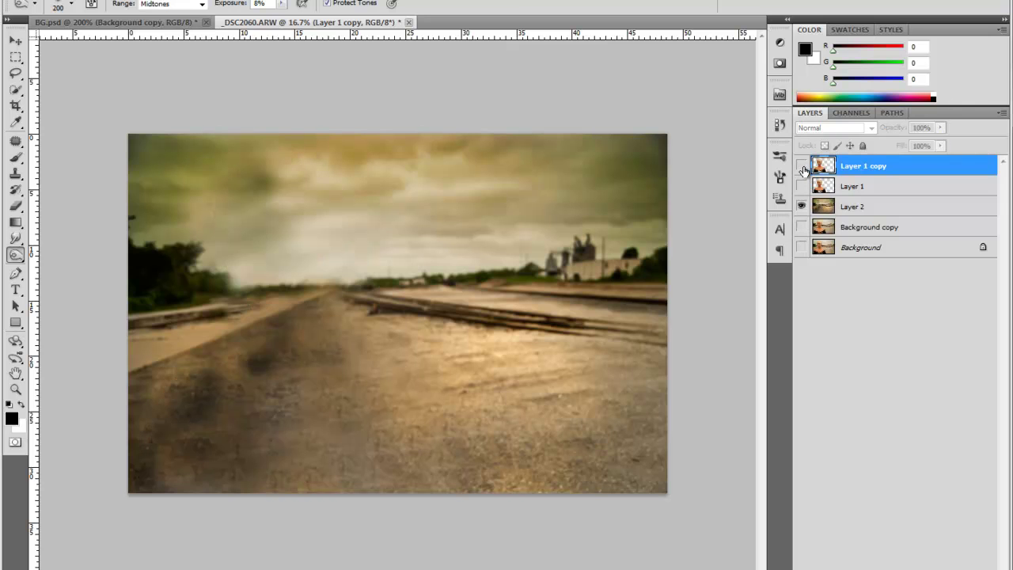
pyautogui.click(850, 209)
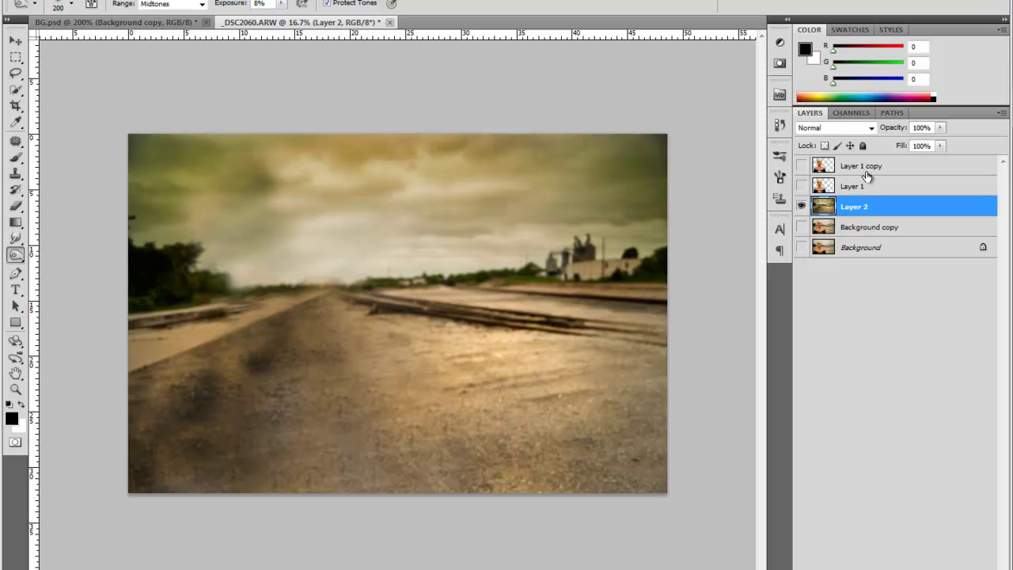
pyautogui.hotkey('alt', 'f')
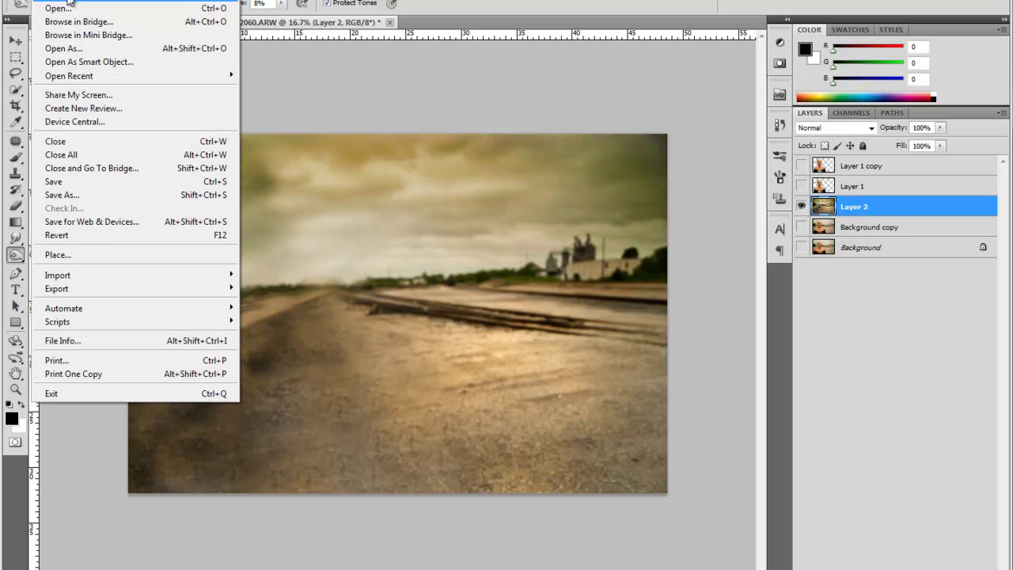
pyautogui.click(88, 201)
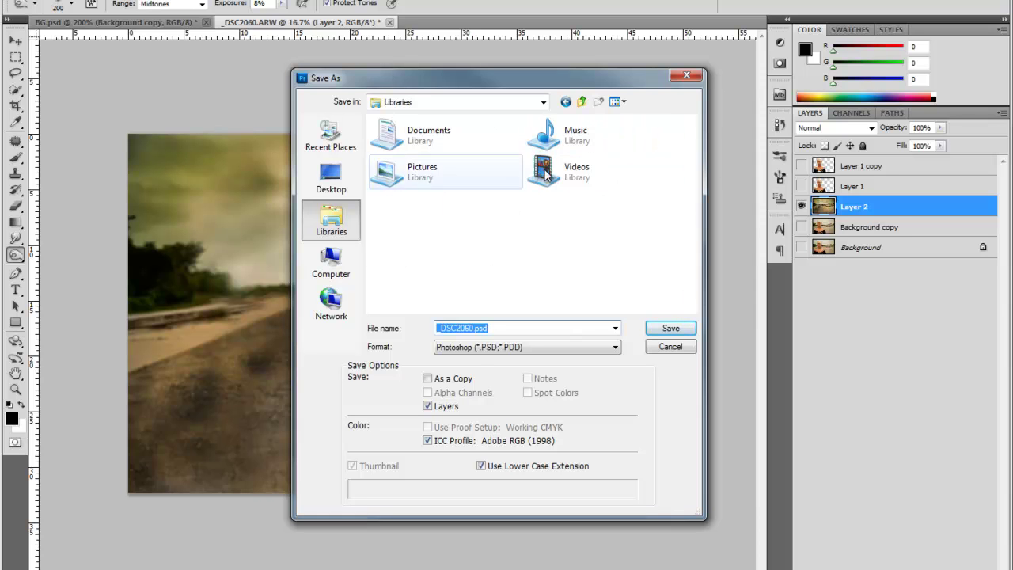
pyautogui.click(546, 347)
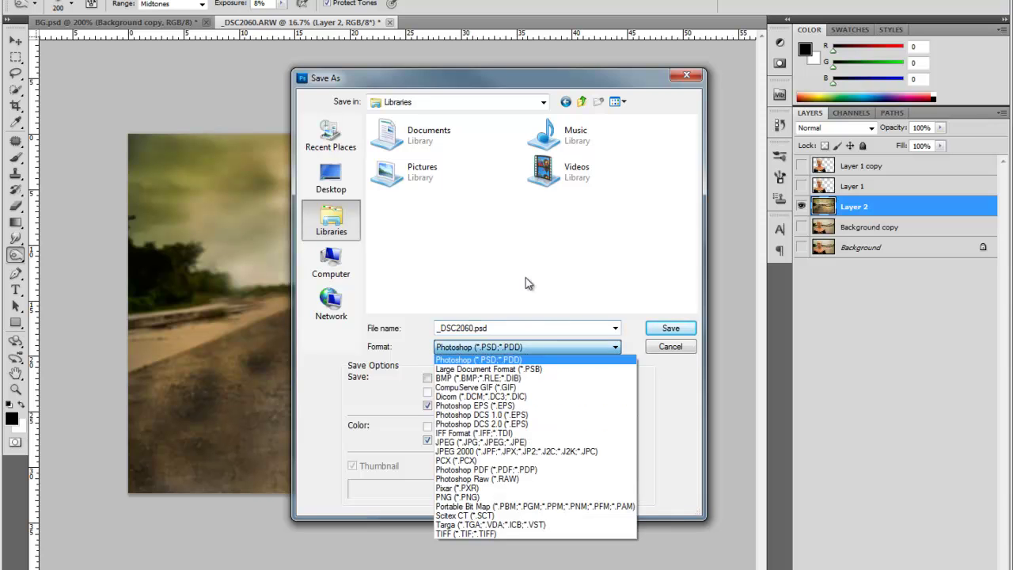
pyautogui.click(521, 448)
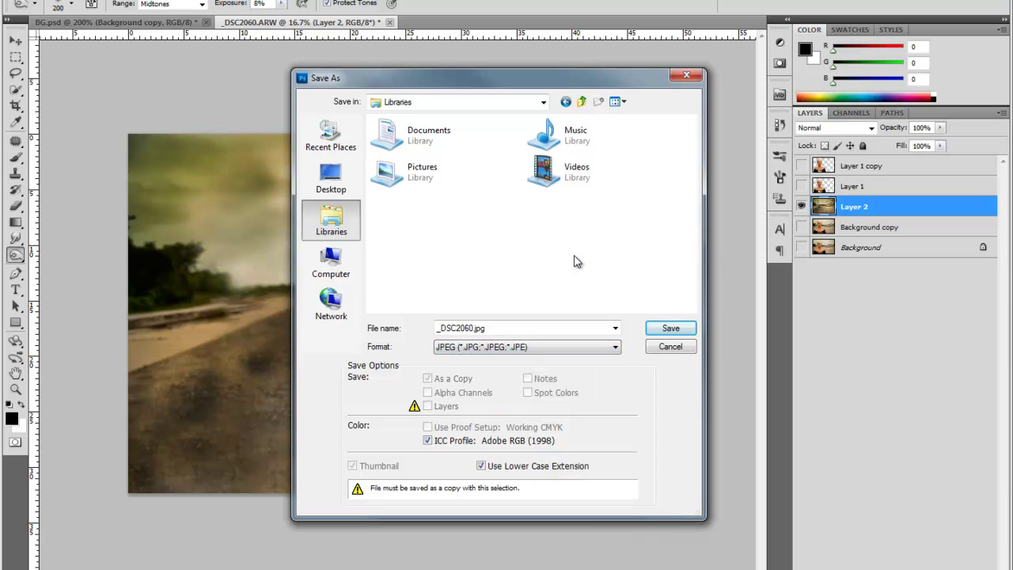
pyautogui.doubleClick(528, 329)
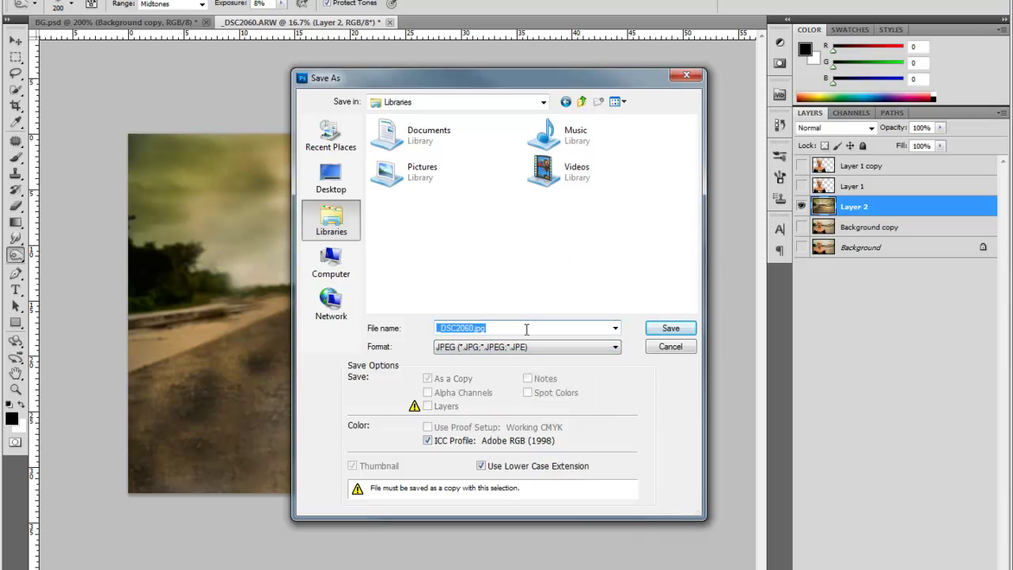
pyautogui.write('E')
# - Save the background JPEG in the Pictures library at quality 12, Maximum, with the Baseline Optimized format
pyautogui.click(669, 330)
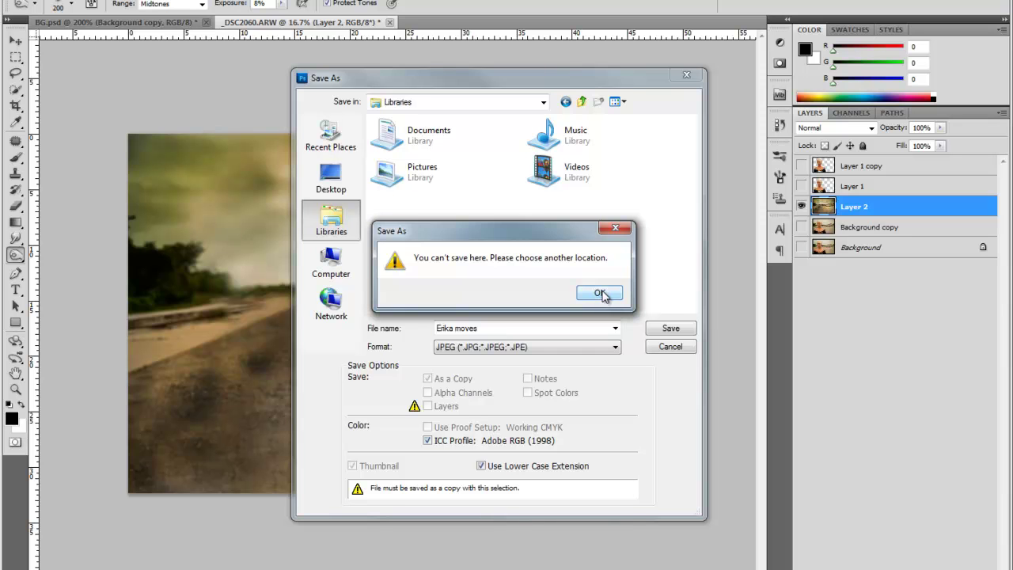
pyautogui.click(601, 294)
pyautogui.doubleClick(420, 169)
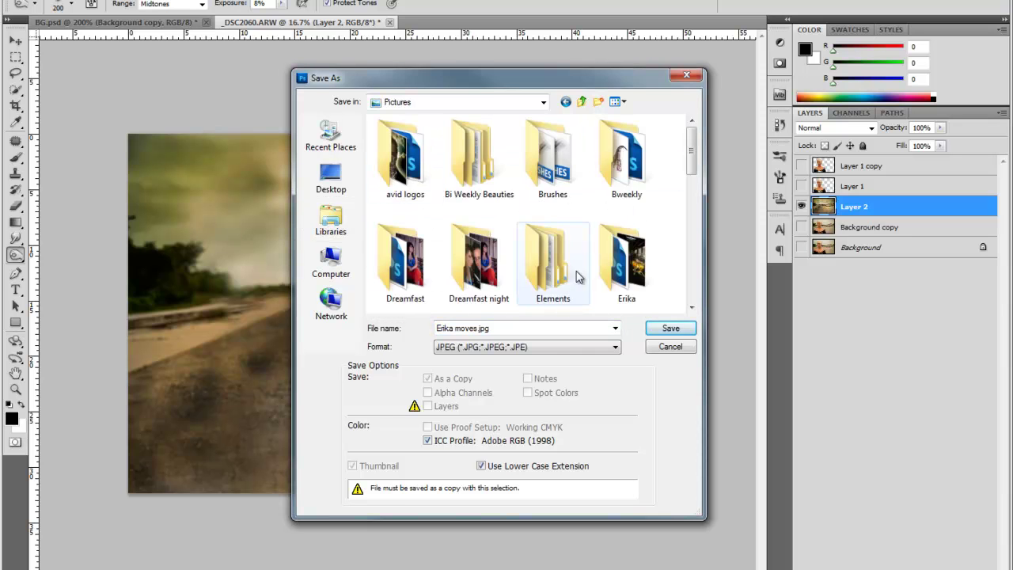
pyautogui.scroll(-5, 576, 275)
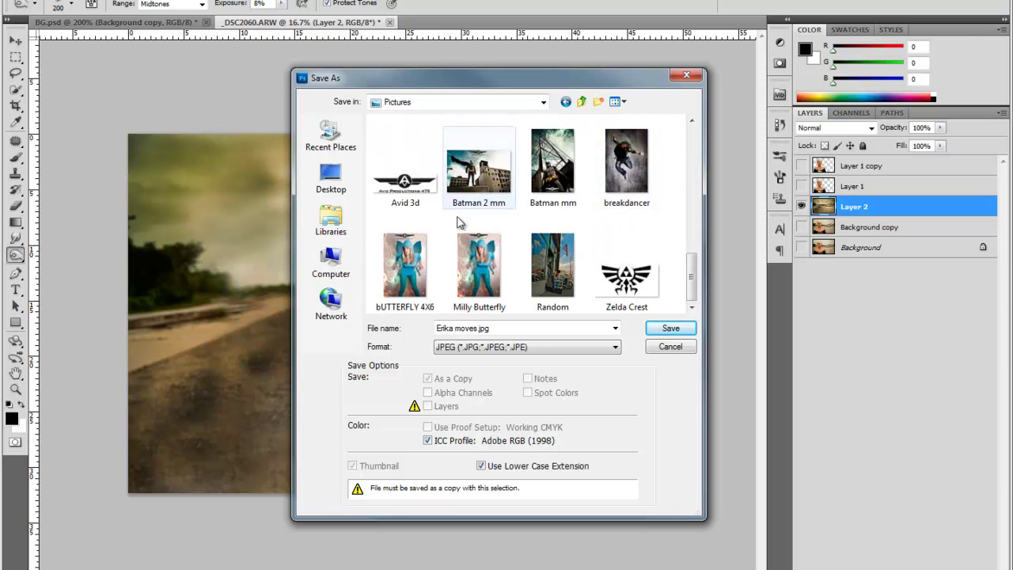
pyautogui.click(677, 328)
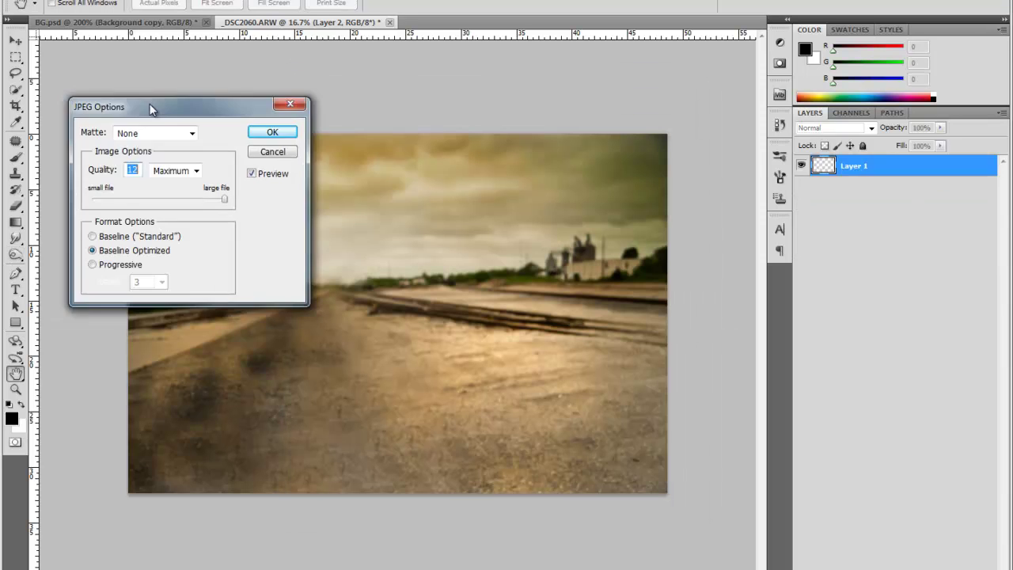
pyautogui.moveTo(188, 102); pyautogui.dragTo(396, 101)
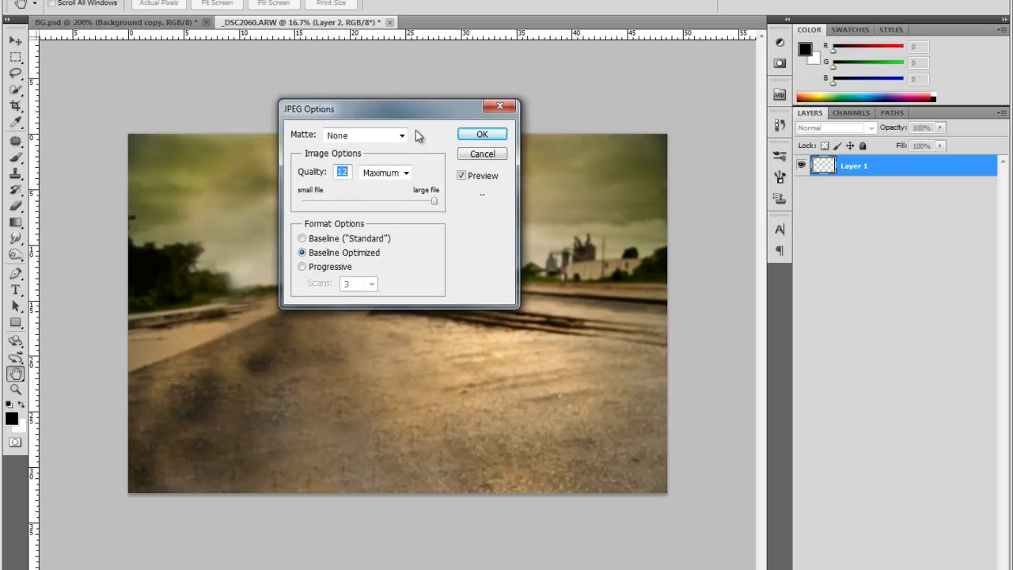
pyautogui.click(491, 135)
pyautogui.press('o')
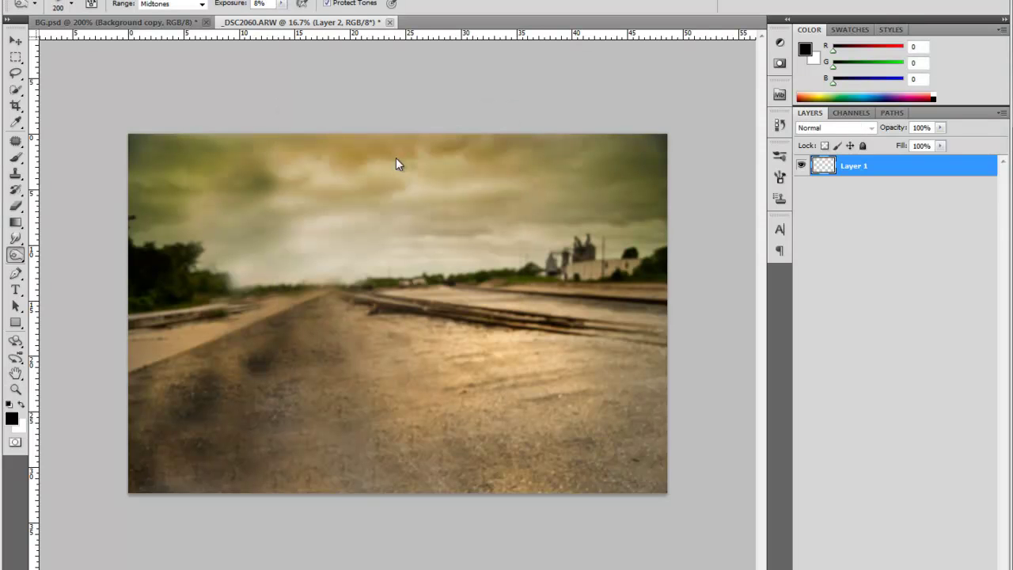
# - Show Layer 1 copy and restore the print on the woman's shirt using a 175 px History Brush at 100% opacity
pyautogui.click(802, 207)
pyautogui.click(845, 168)
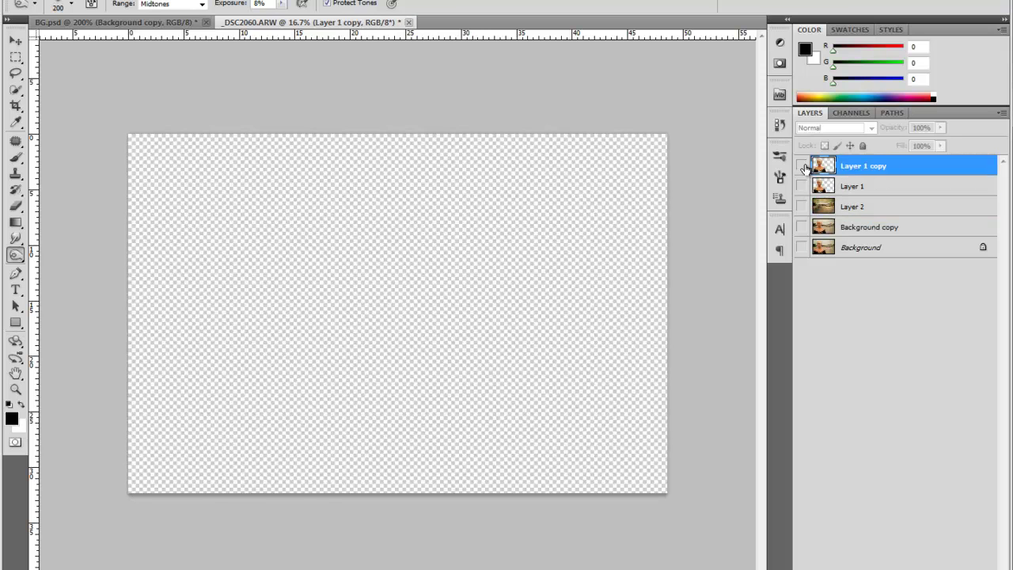
pyautogui.click(802, 166)
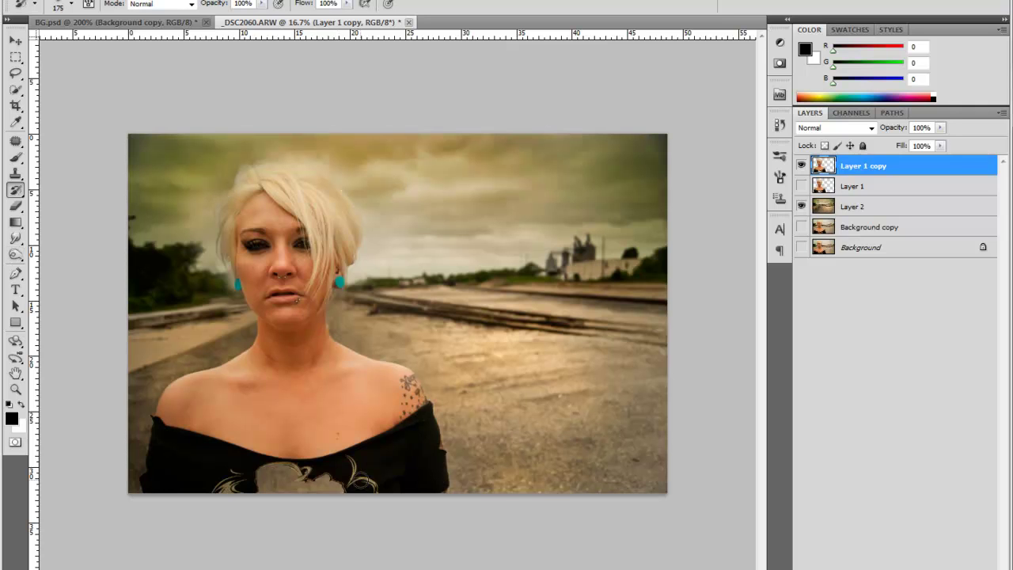
pyautogui.moveTo(360, 480)
pyautogui.mouseDown()
pyautogui.moveTo(335, 497)
pyautogui.moveTo(321, 484)
pyautogui.moveTo(267, 496)
pyautogui.moveTo(281, 475)
pyautogui.moveTo(270, 487)
pyautogui.moveTo(257, 478)
pyautogui.moveTo(273, 468)
pyautogui.mouseUp()
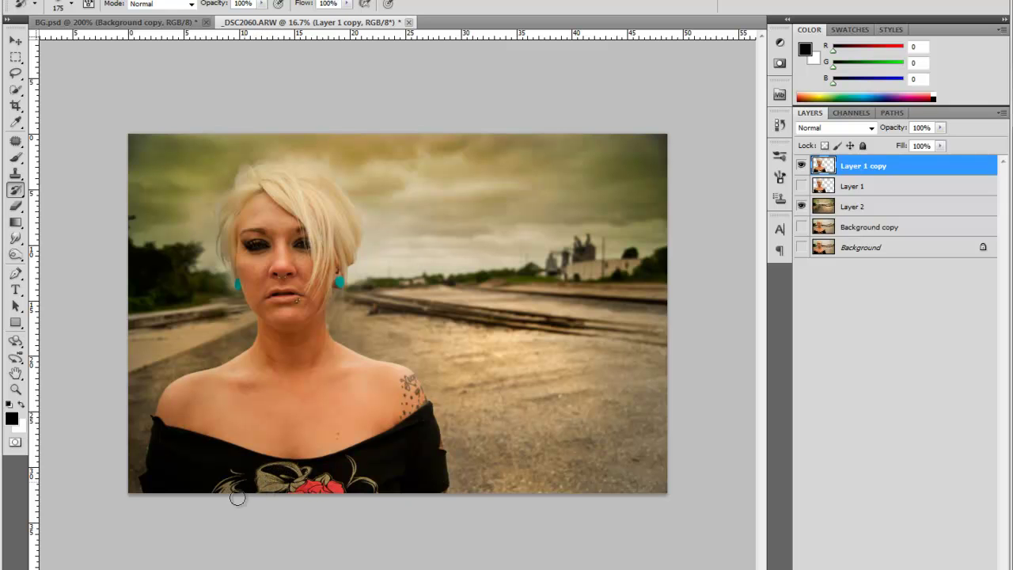
# - Leave only Layer 1 copy visible and prepare a PNG save of it in the My Pictures folder
pyautogui.click(801, 206)
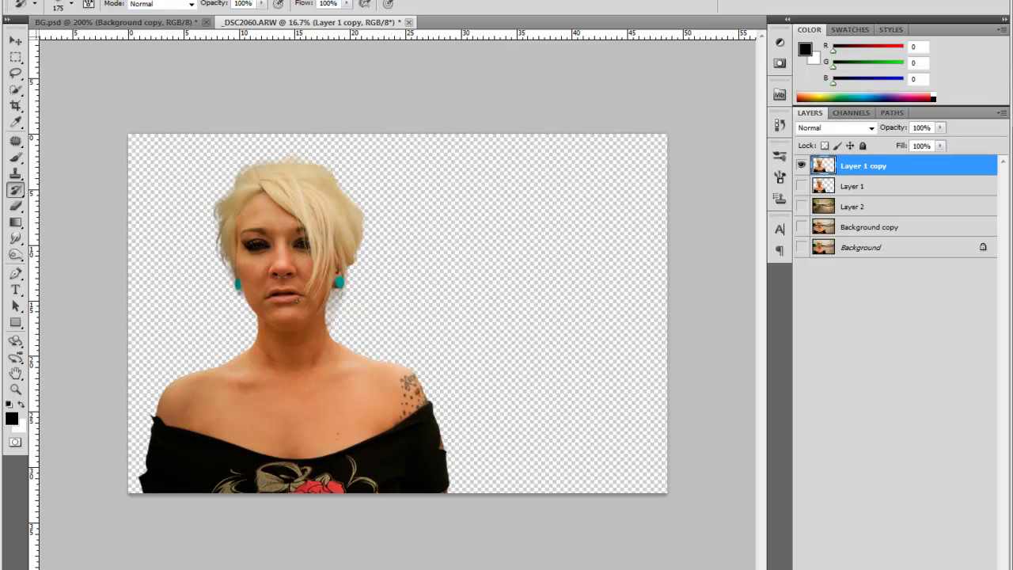
pyautogui.click(40, 1)
pyautogui.click(87, 197)
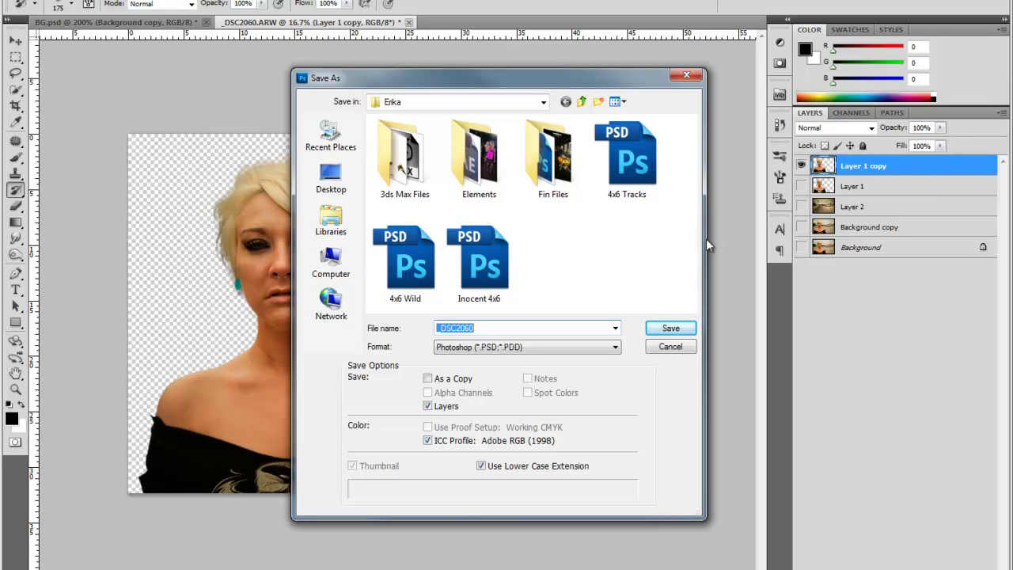
pyautogui.click(580, 101)
pyautogui.click(589, 348)
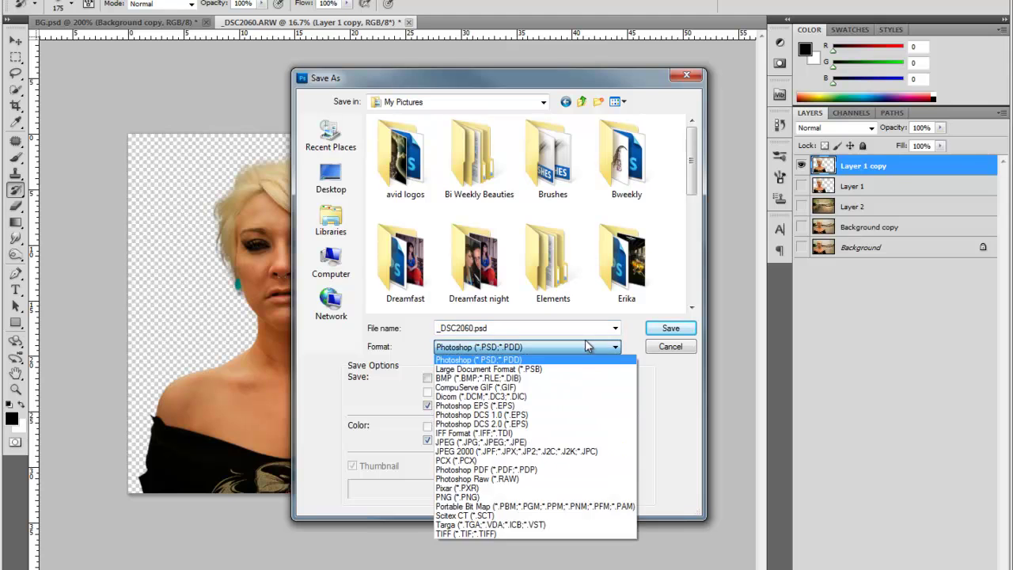
pyautogui.click(493, 496)
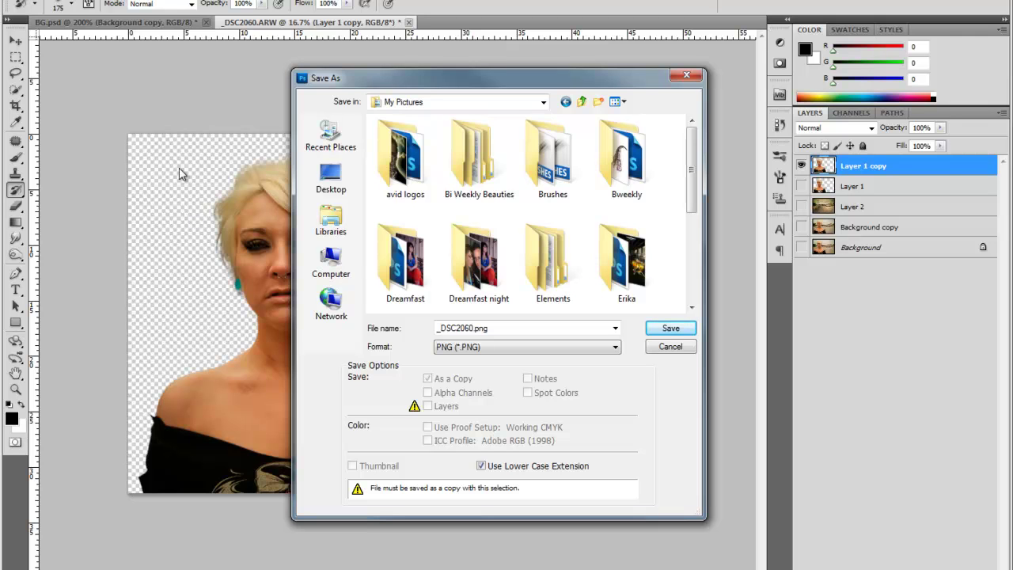
# - Name the PNG with the woman's first name followed by "walks" and save it with interlacing set to None
pyautogui.click(534, 330)
pyautogui.write('wa')
pyautogui.write('erika wa')
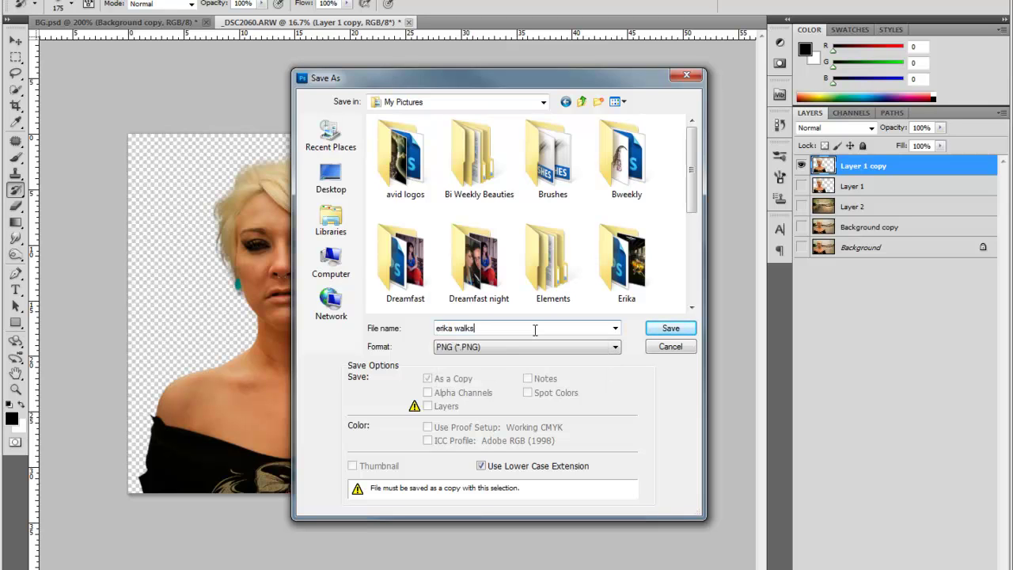
pyautogui.click(670, 329)
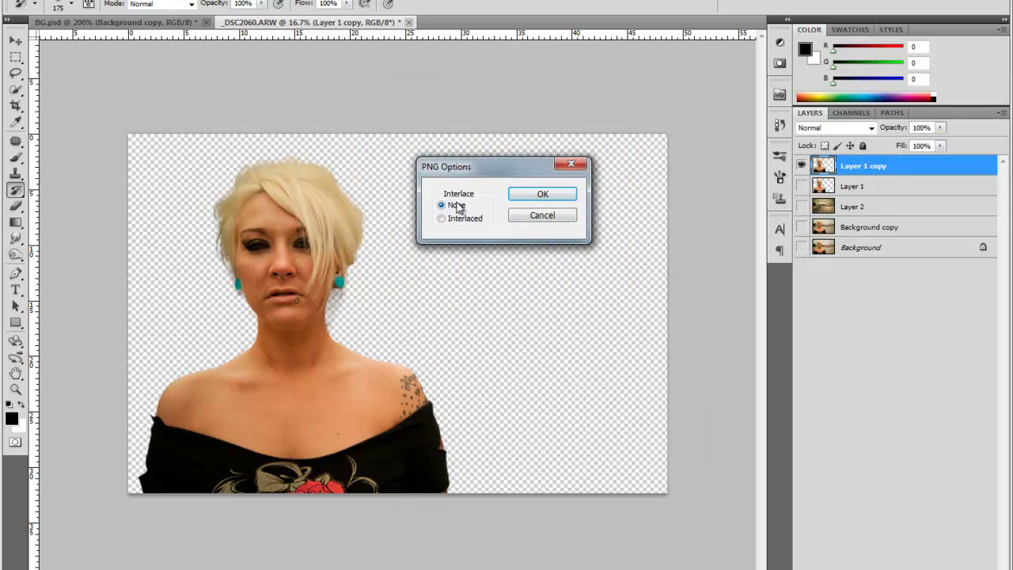
pyautogui.click(572, 199)
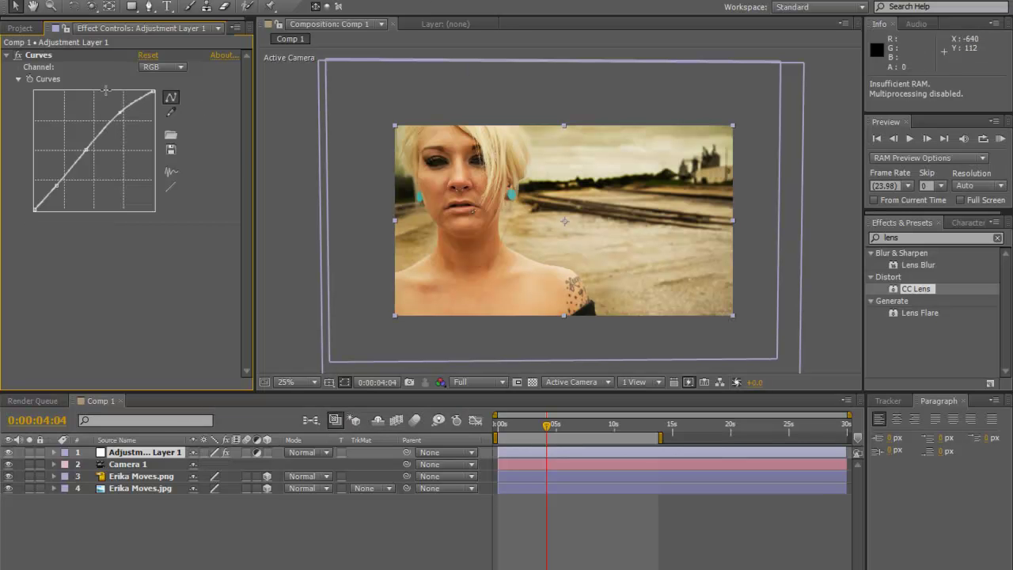
# - Switch to After Effects and create a new 1920 x 1080 composition at 23.976 fps, 30 seconds long
pyautogui.click(71, 0)
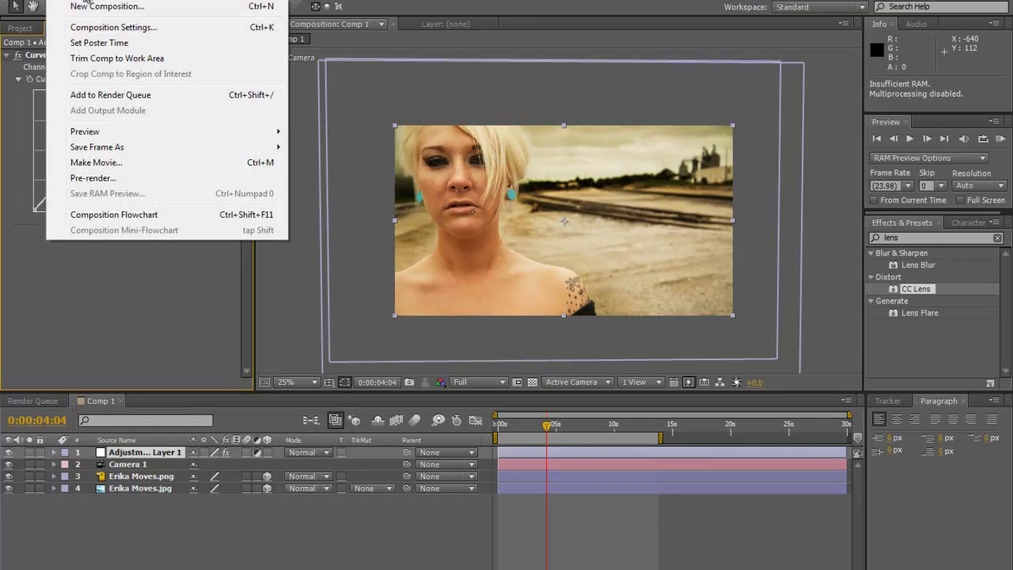
pyautogui.click(75, 7)
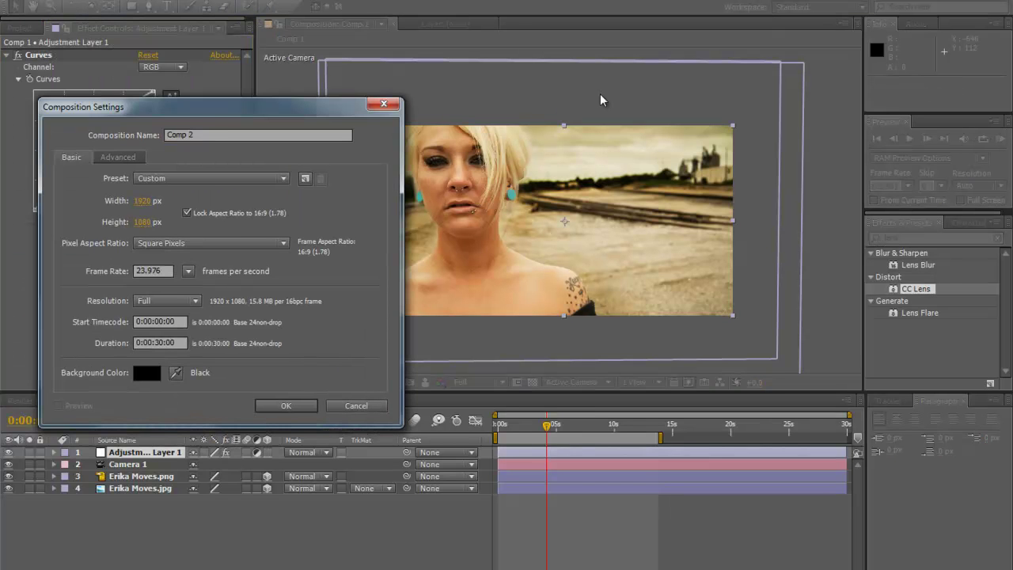
pyautogui.click(286, 405)
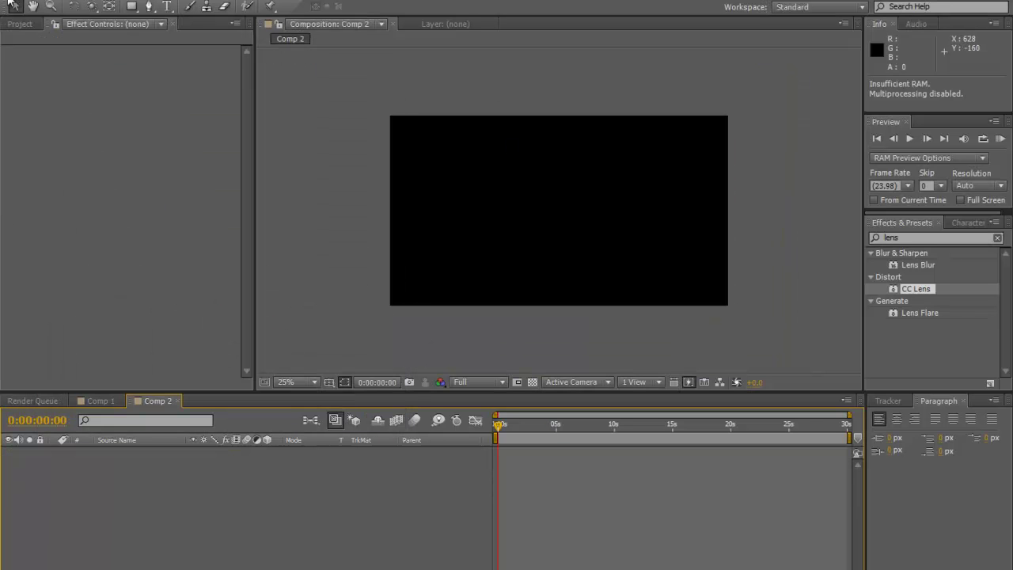
# - Add the background JPEG and the woman's PNG from the project to the start of the Comp 2 timeline
pyautogui.click(32, 23)
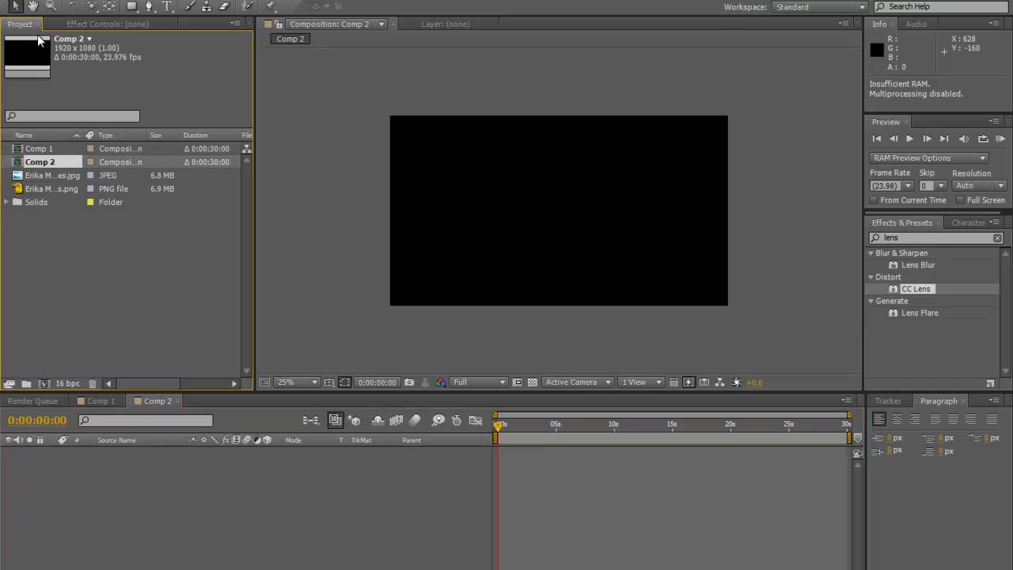
pyautogui.click(54, 177)
pyautogui.click(55, 186)
pyautogui.click(45, 177)
pyautogui.keyDown('ctrl'); pyautogui.click(47, 189); pyautogui.keyUp('ctrl')
pyautogui.moveTo(48, 188); pyautogui.dragTo(498, 428)
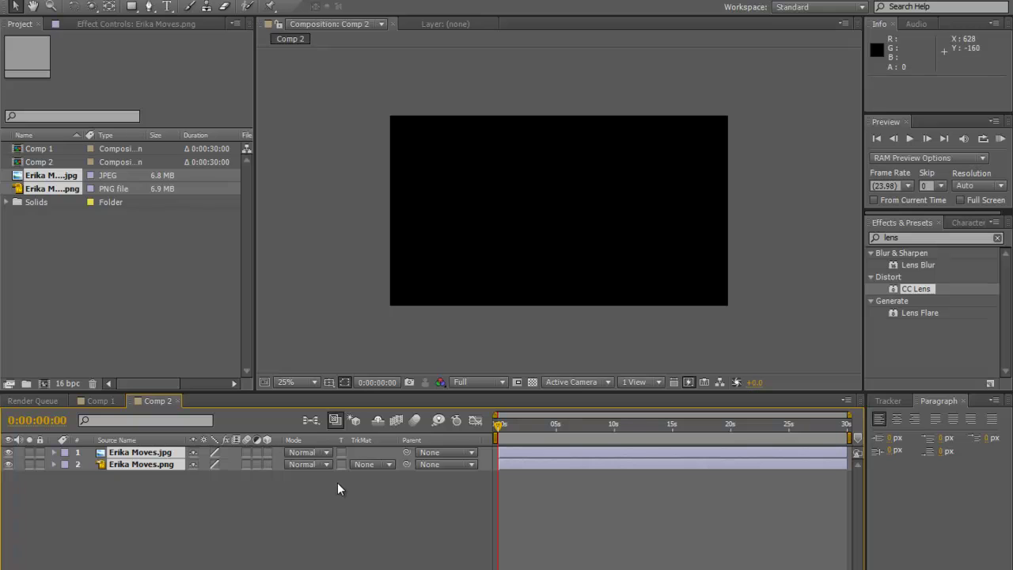
# - Reorder the layers so the background JPEG sits beneath the woman's PNG in the Comp 2 timeline
pyautogui.click(168, 534)
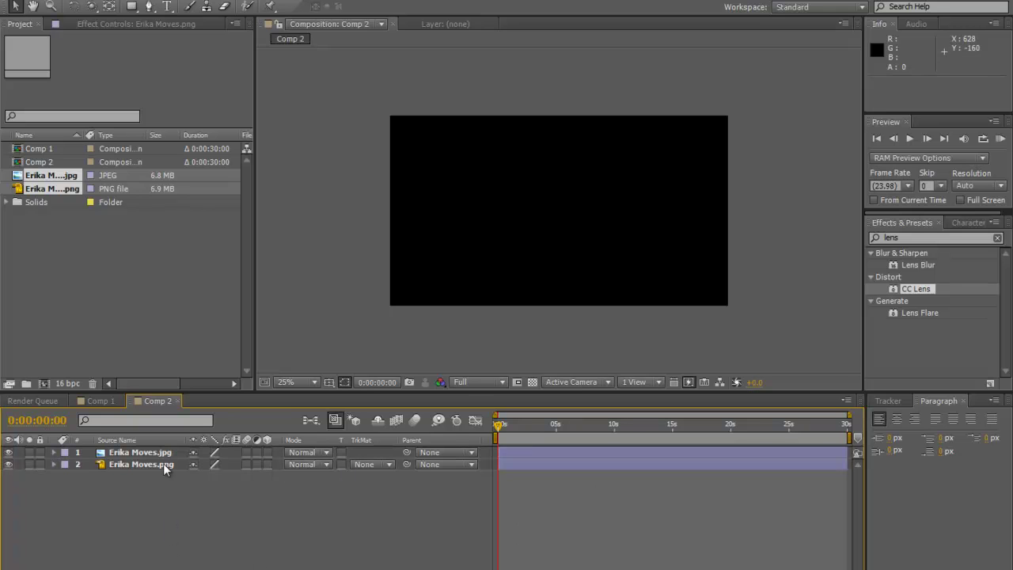
pyautogui.moveTo(111, 457); pyautogui.dragTo(113, 481)
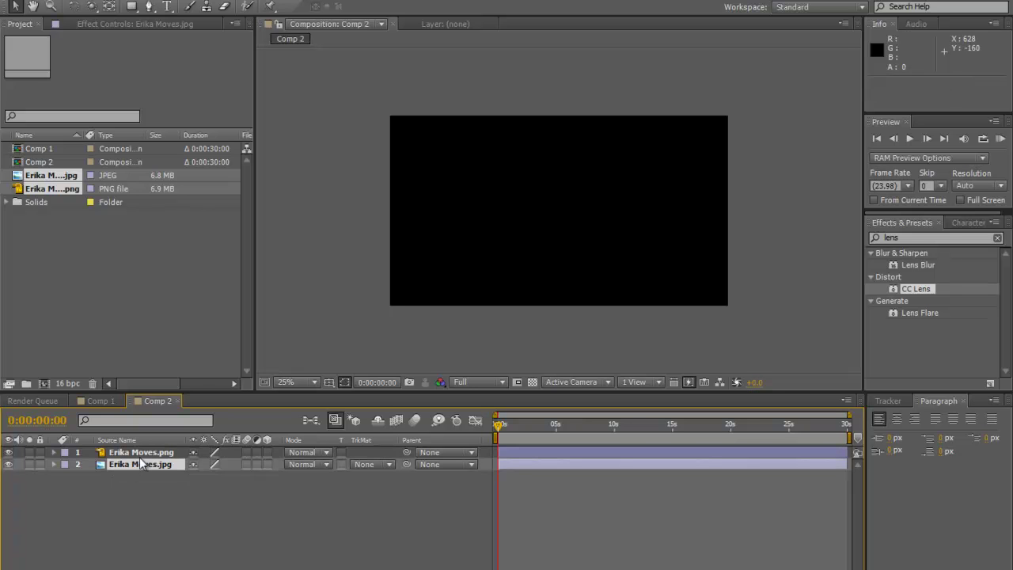
pyautogui.click(145, 497)
pyautogui.click(154, 452)
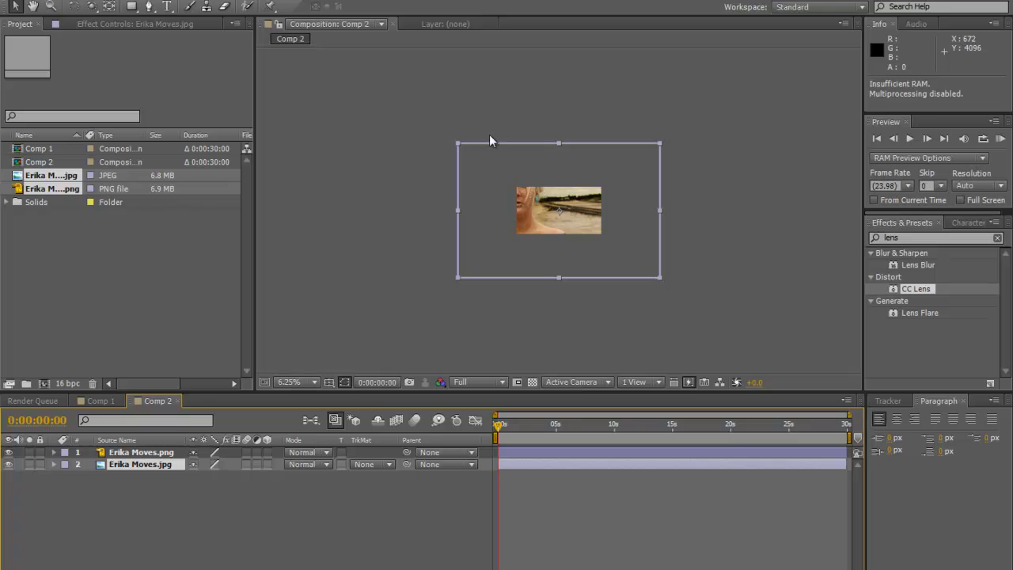
# - Scale the PNG and JPEG layers down together to about 43% so they nearly fit the composition frame
pyautogui.hotkey('ctrl', 'a')
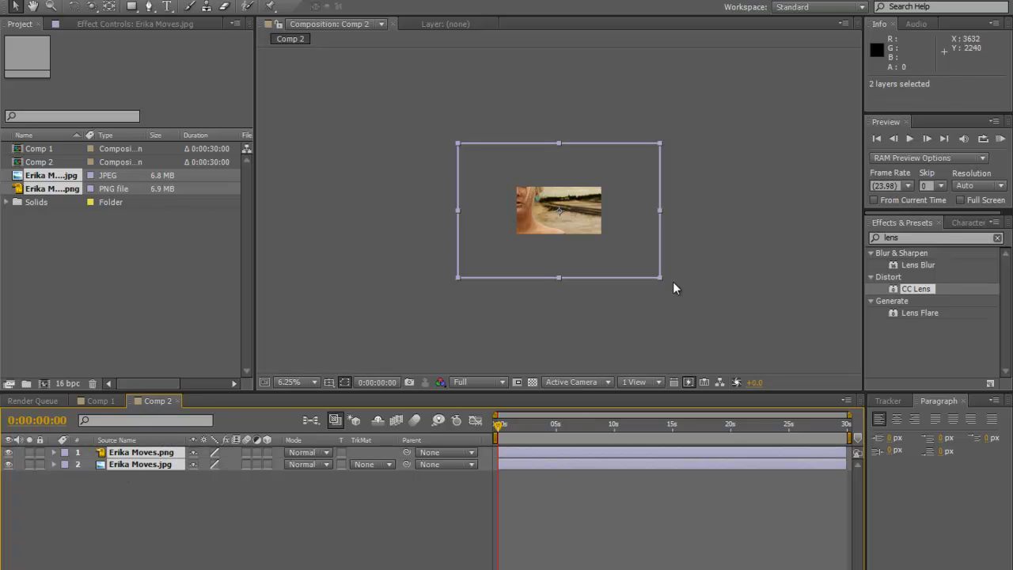
pyautogui.moveTo(659, 278); pyautogui.dragTo(624, 239)
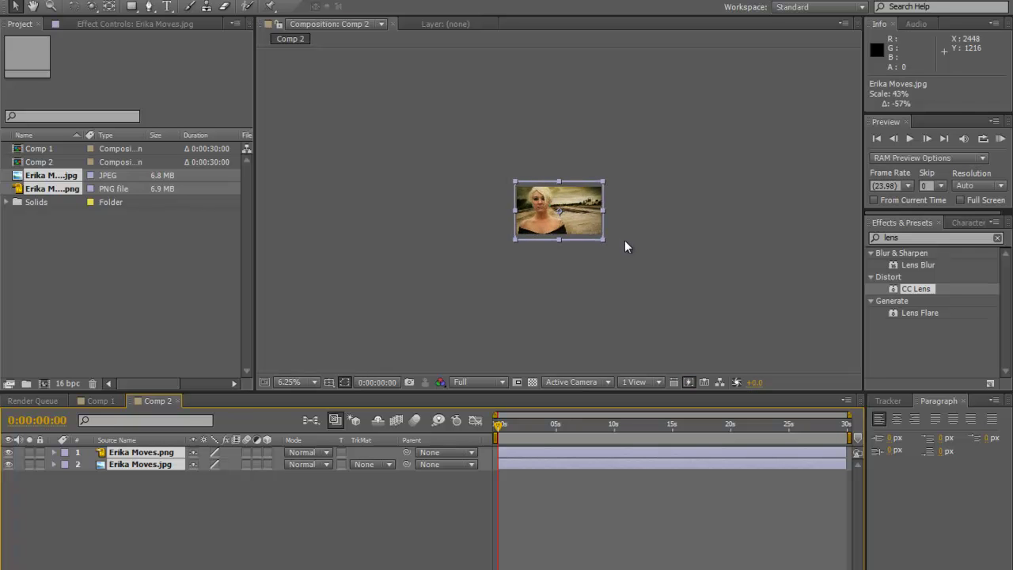
pyautogui.scroll(3, 573, 214)
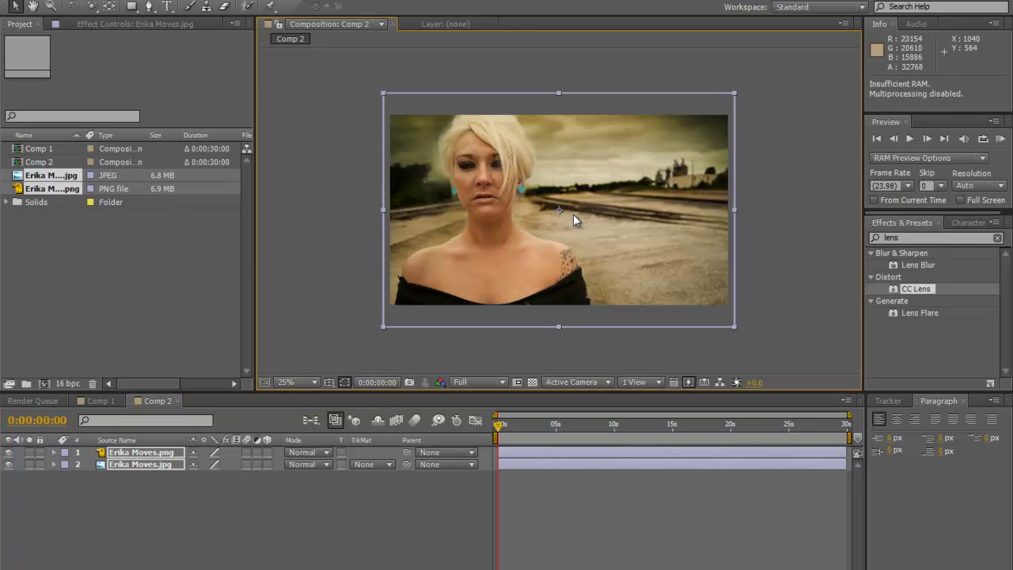
pyautogui.scroll(-1, 573, 214)
pyautogui.click(804, 209)
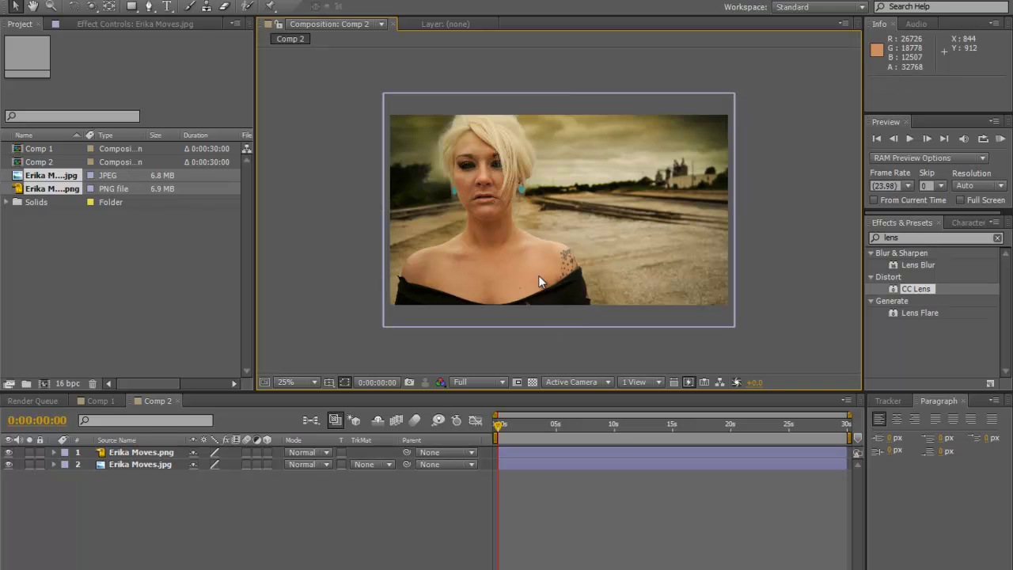
# - Set the composition's preview resolution to Third
pyautogui.click(470, 380)
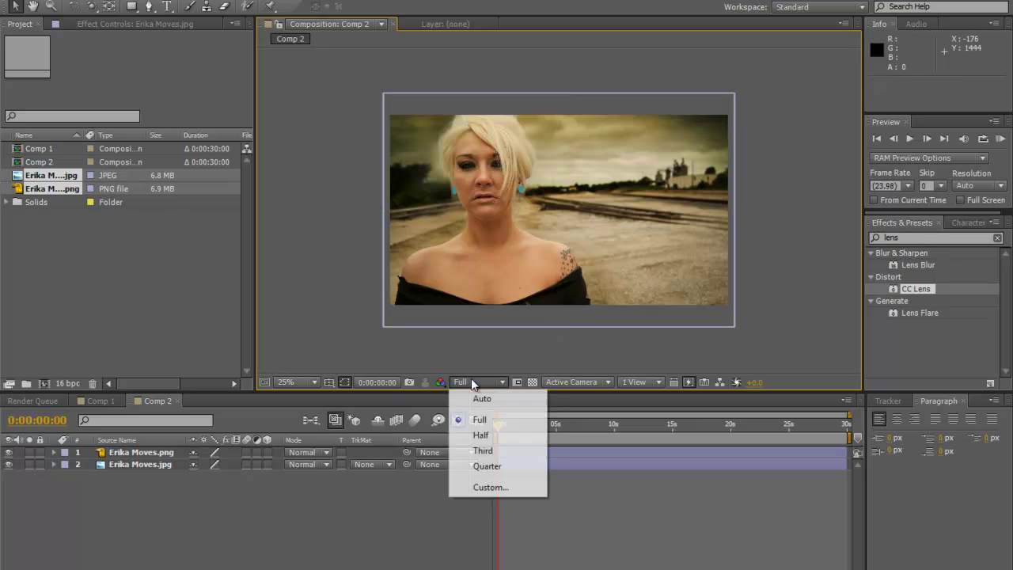
pyautogui.click(483, 451)
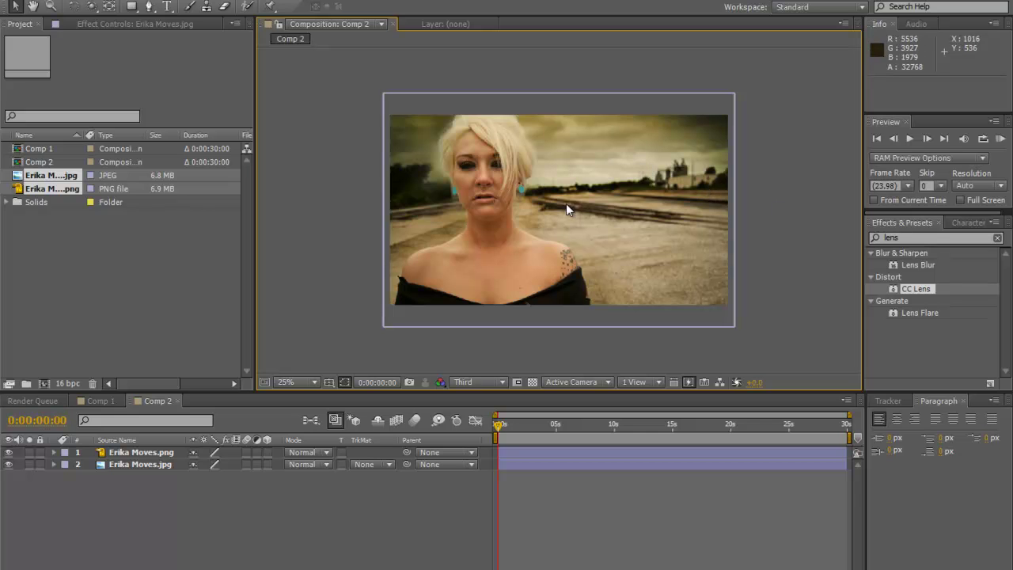
pyautogui.scroll(1, 572, 196)
pyautogui.scroll(-1, 678, 148)
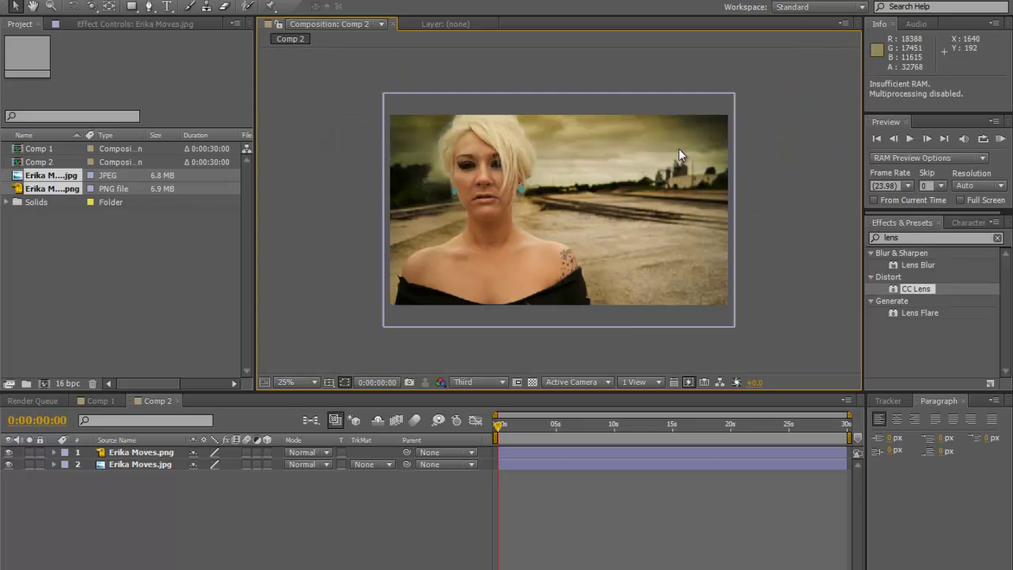
pyautogui.scroll(-1, 647, 165)
pyautogui.scroll(1, 643, 176)
# - Turn both image layers into 3D layers and add a two-node camera with a 36 mm film size
pyautogui.click(266, 452)
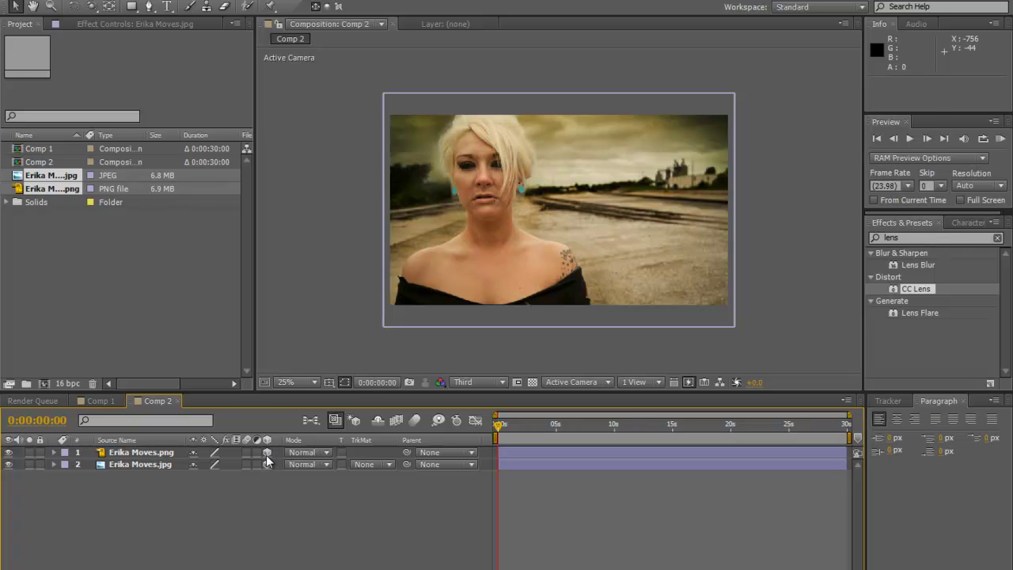
pyautogui.click(266, 463)
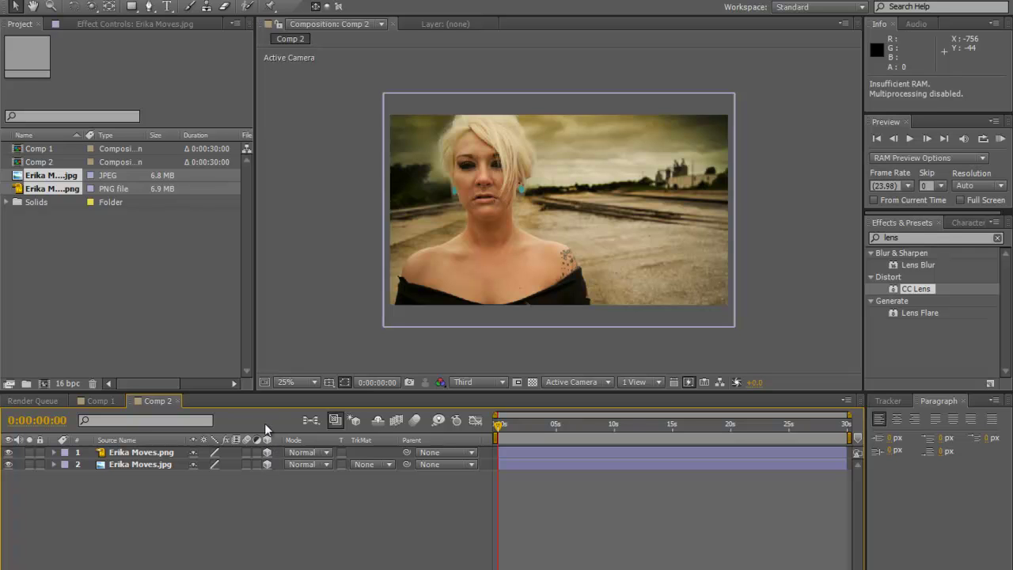
pyautogui.click(111, 4)
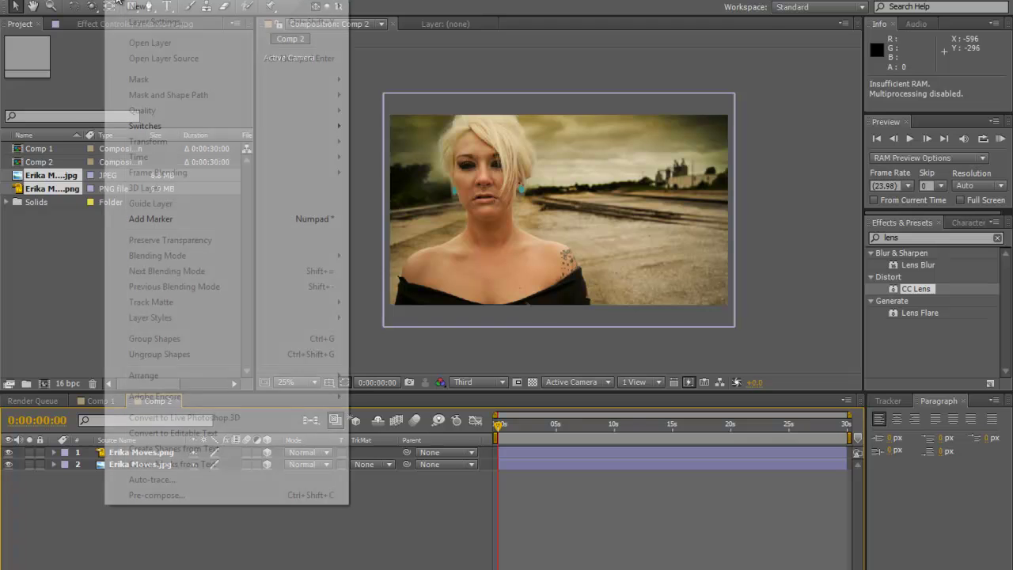
pyautogui.moveTo(139, 6)
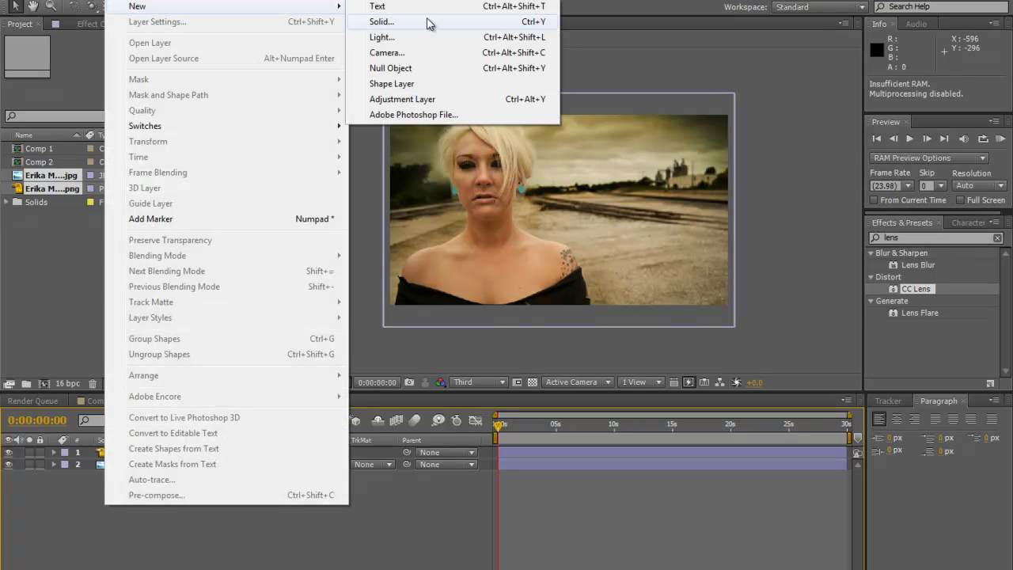
pyautogui.click(398, 54)
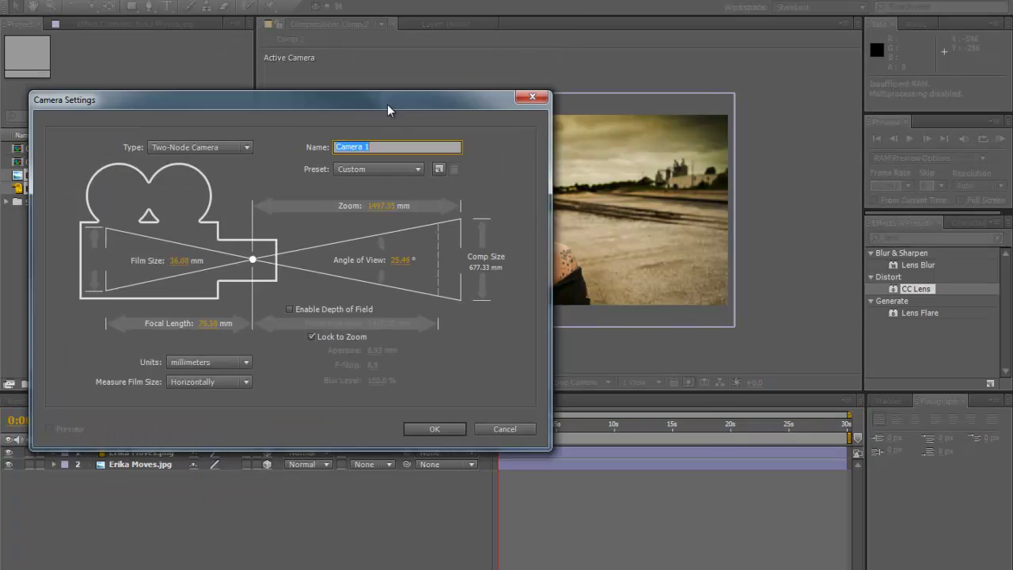
pyautogui.moveTo(388, 106); pyautogui.dragTo(552, 102)
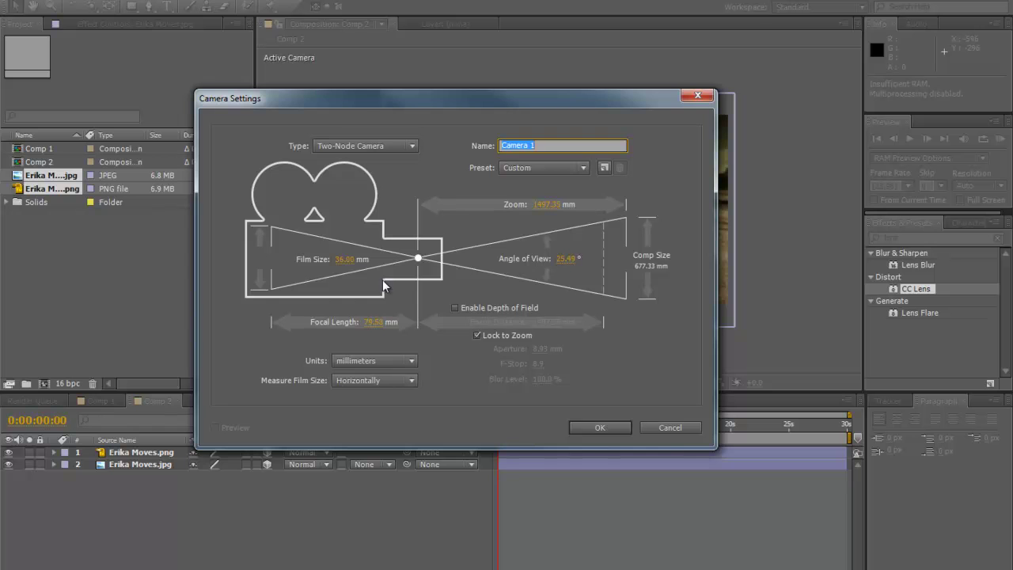
pyautogui.click(346, 258)
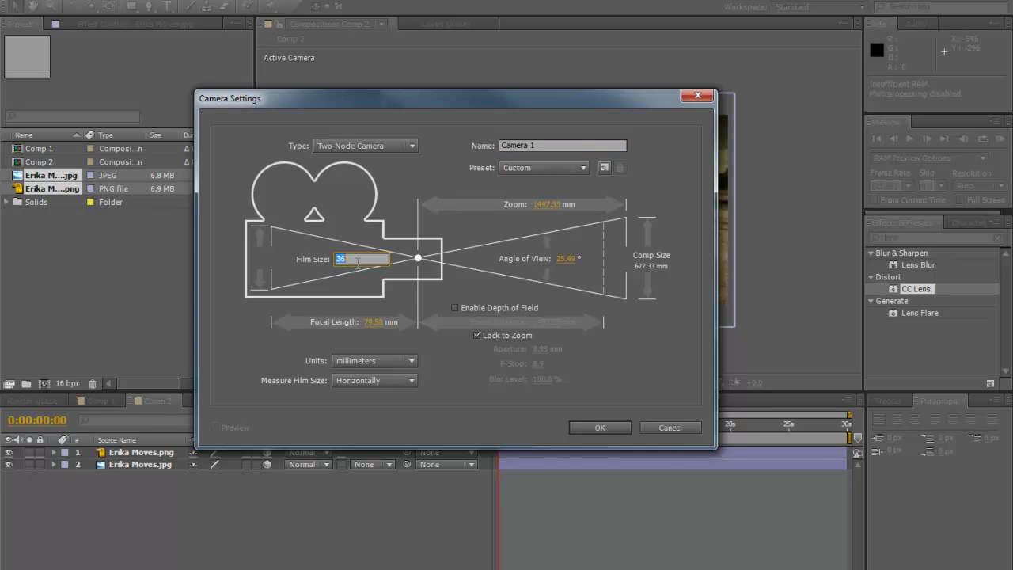
pyautogui.press('Return')
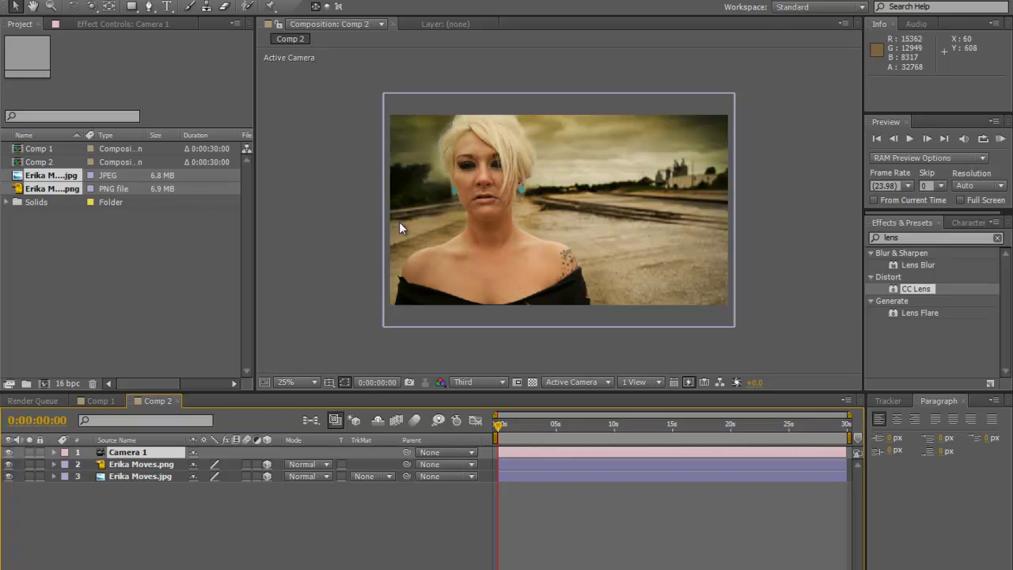
# - Push both image layers back together along the Z axis, away from the camera, to beyond 6080
pyautogui.click(160, 464)
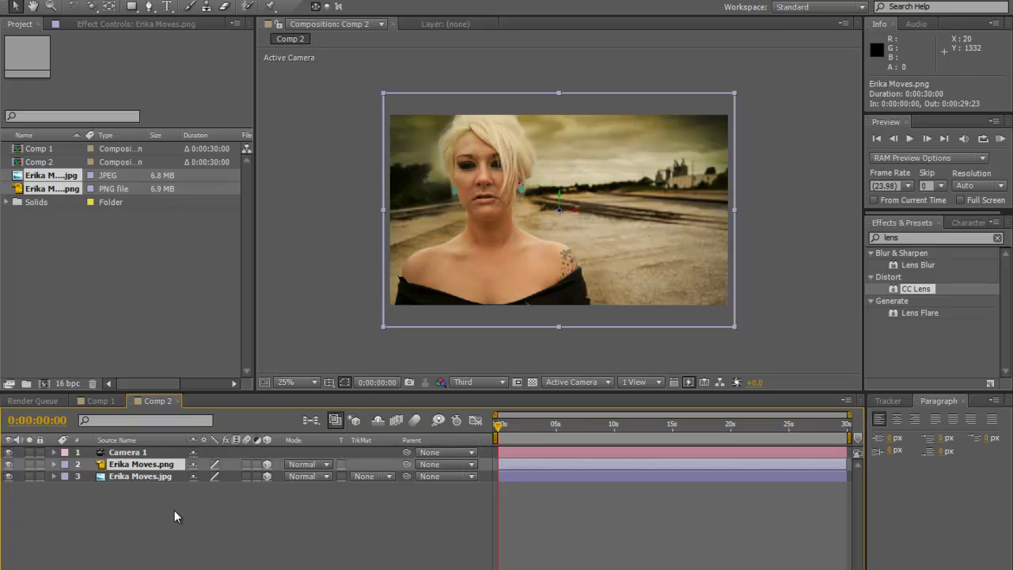
pyautogui.keyDown('shift'); pyautogui.click(144, 477); pyautogui.keyUp('shift')
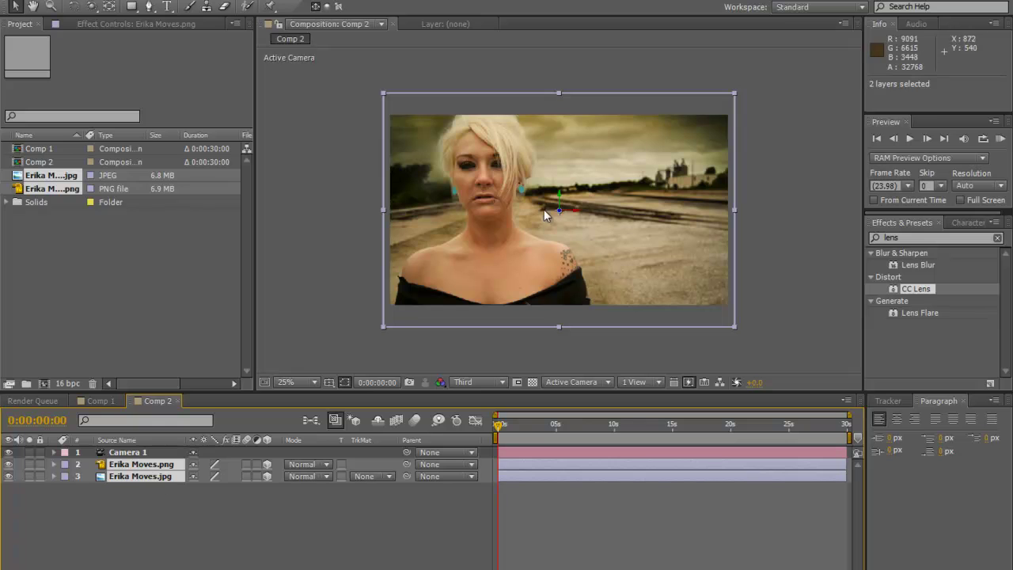
pyautogui.moveTo(486, 258); pyautogui.dragTo(6, 569)
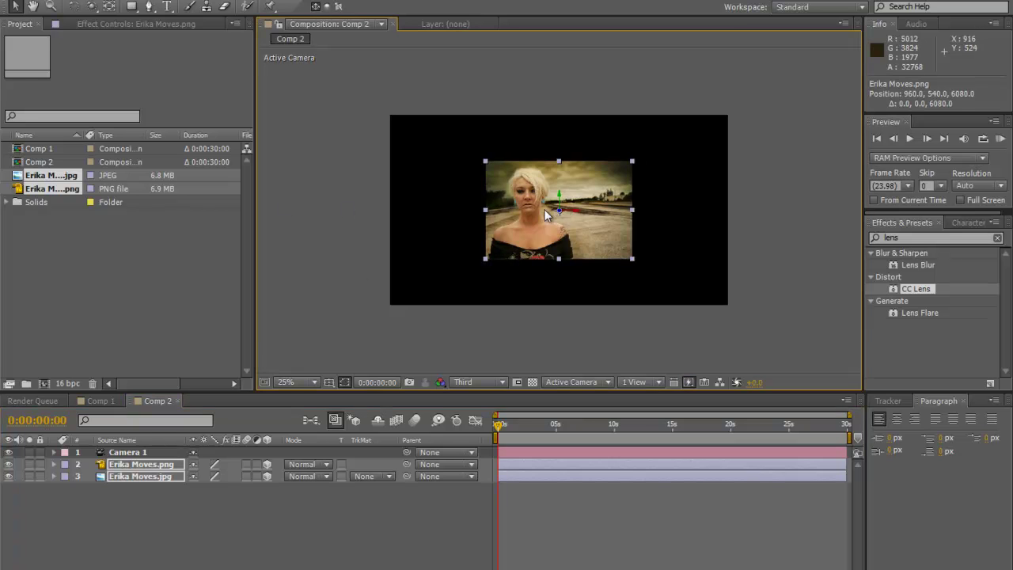
pyautogui.moveTo(558, 220); pyautogui.dragTo(675, 265)
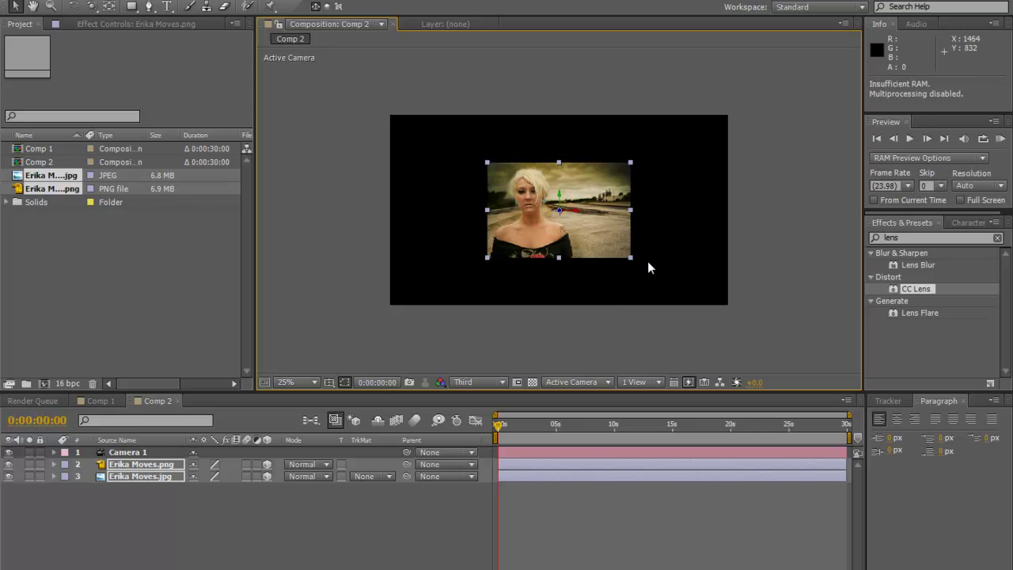
# - Scale both image layers up together until they slightly overfill the composition frame, and deselect them
pyautogui.moveTo(632, 258); pyautogui.dragTo(754, 316)
pyautogui.moveTo(776, 333); pyautogui.dragTo(786, 339)
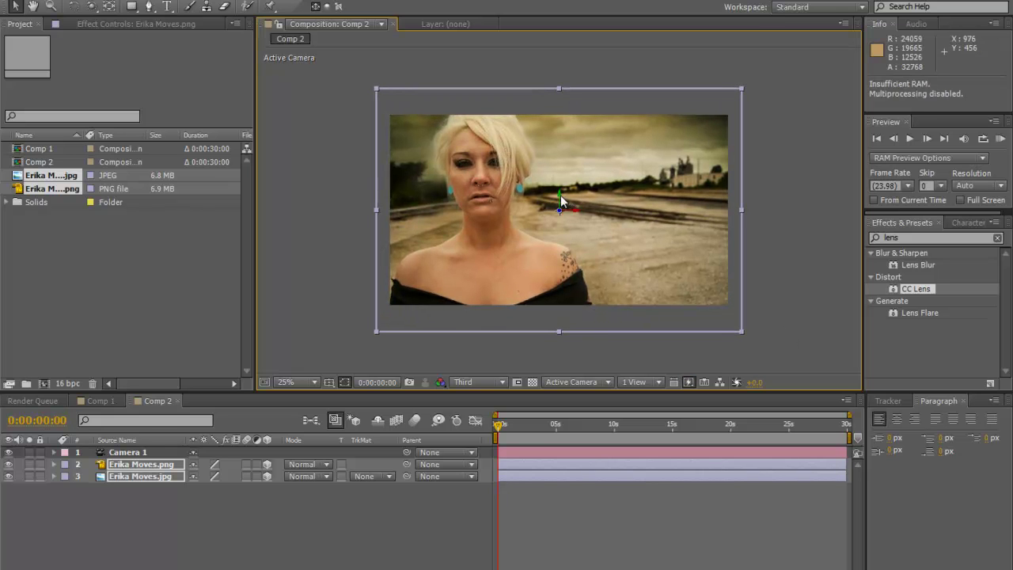
pyautogui.click(787, 187)
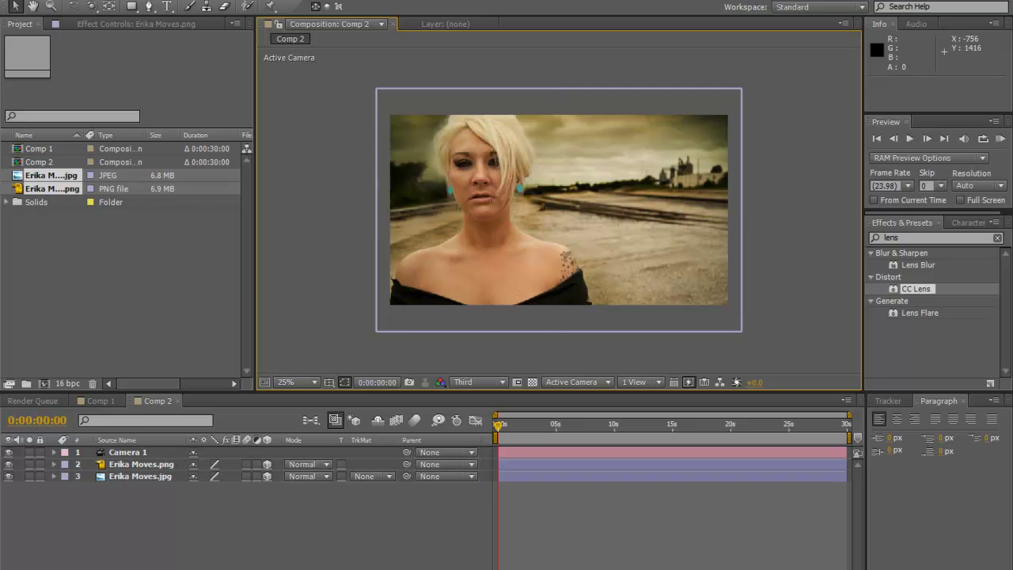
# - Try moving only the woman's PNG along the Z axis, toward the camera and back to about 7096
pyautogui.click(187, 508)
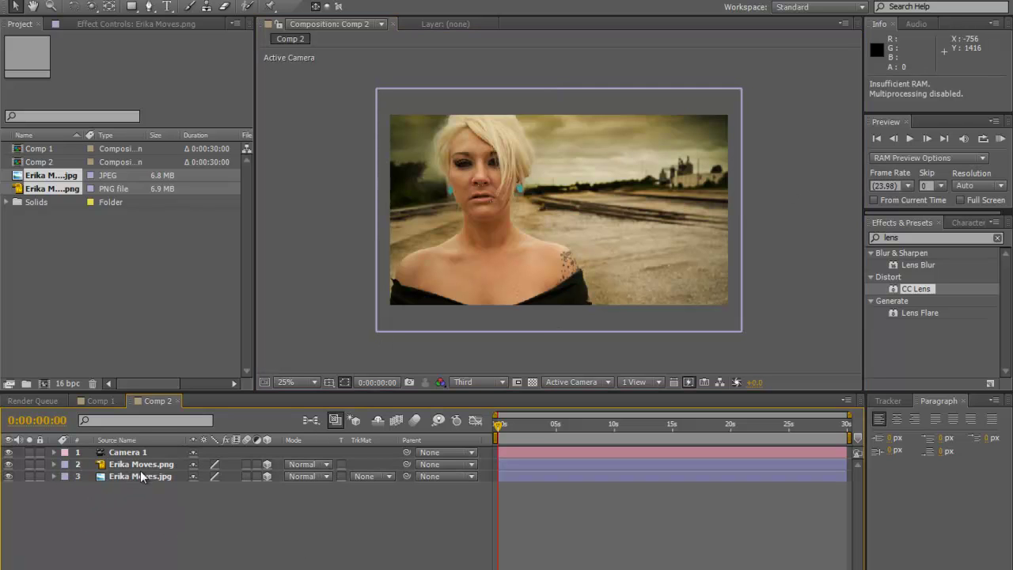
pyautogui.click(145, 466)
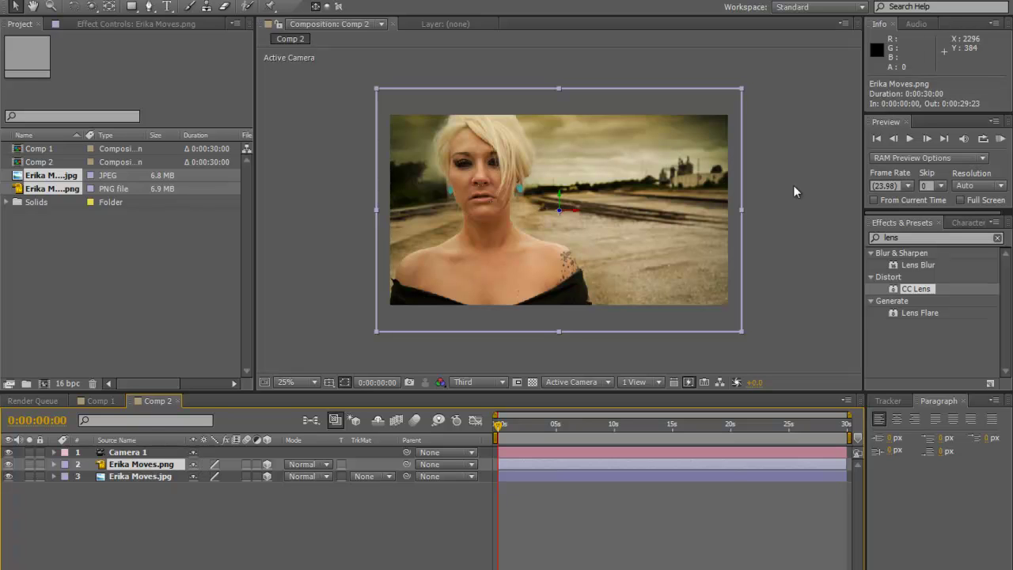
pyautogui.moveTo(559, 211); pyautogui.dragTo(756, 35)
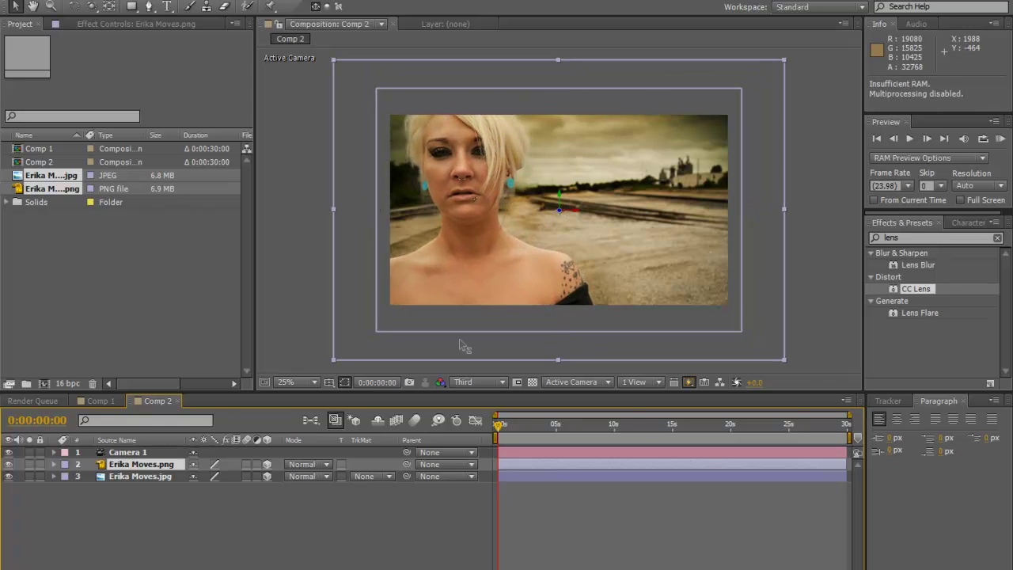
pyautogui.moveTo(561, 225); pyautogui.dragTo(815, 23)
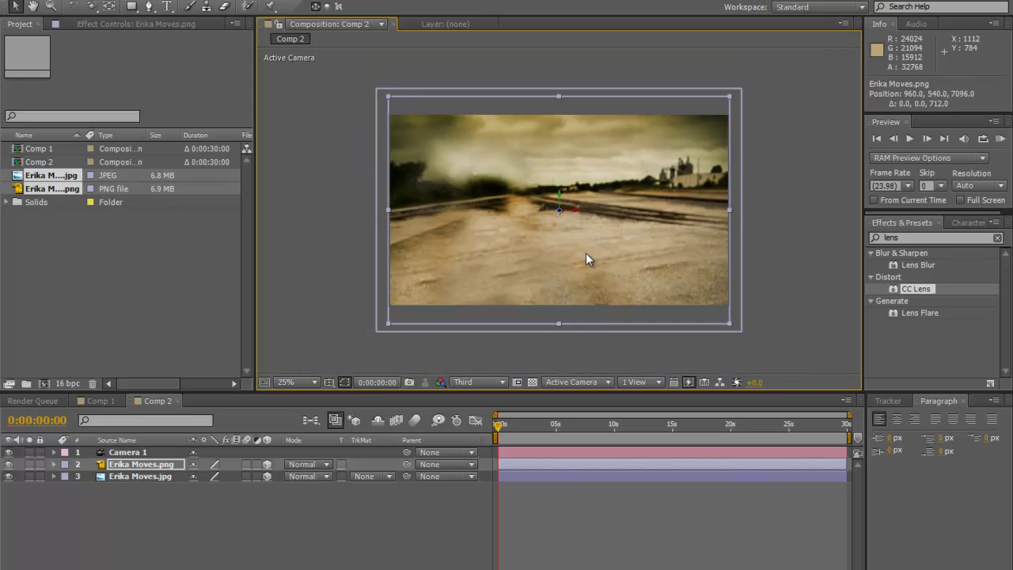
# - Scale the background JPEG to 112% and reduce the woman's PNG, placed in front of it, to 97% to match its outline
pyautogui.press(',')
pyautogui.click(649, 269)
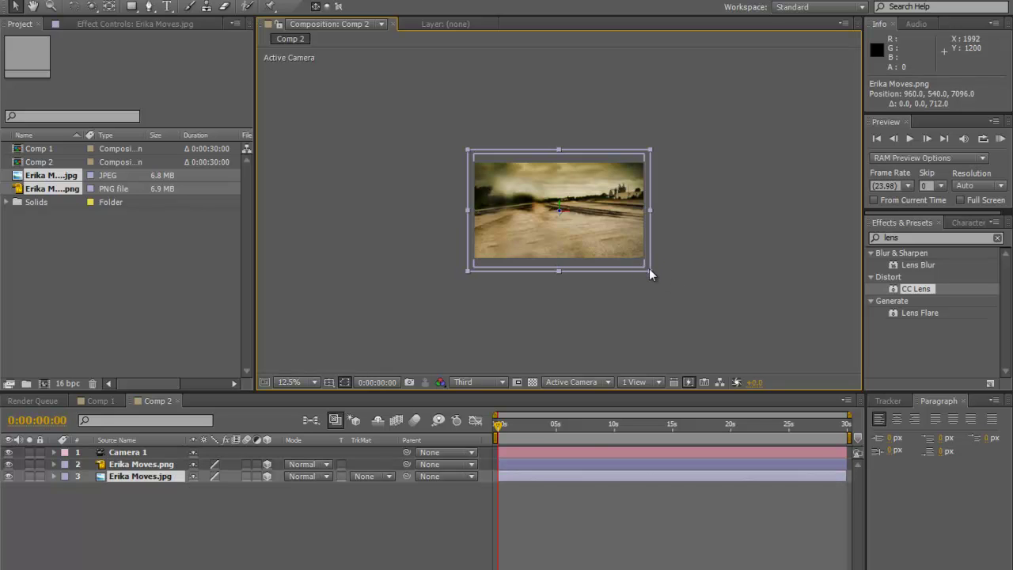
pyautogui.moveTo(650, 270); pyautogui.dragTo(709, 277)
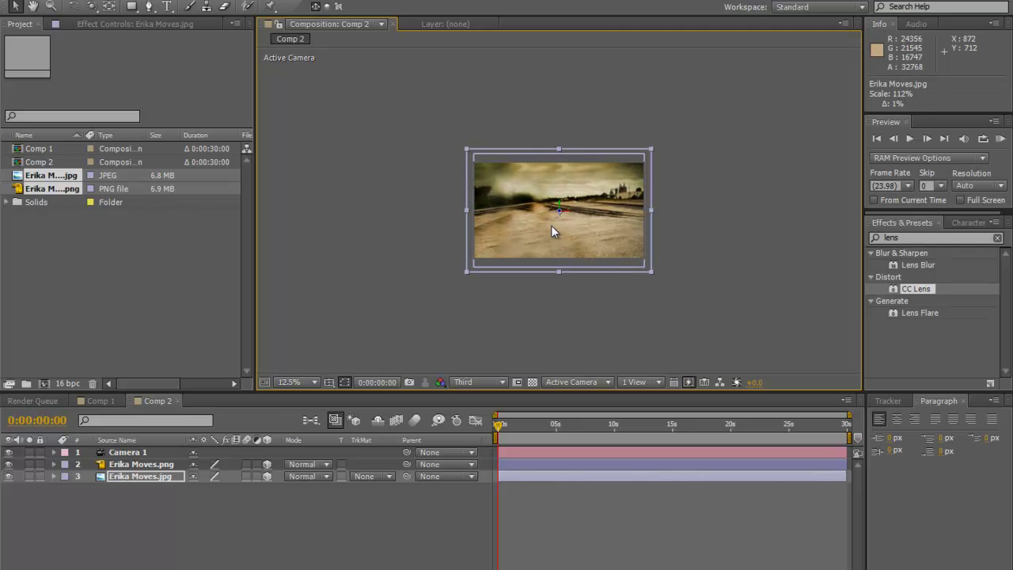
pyautogui.press('.')
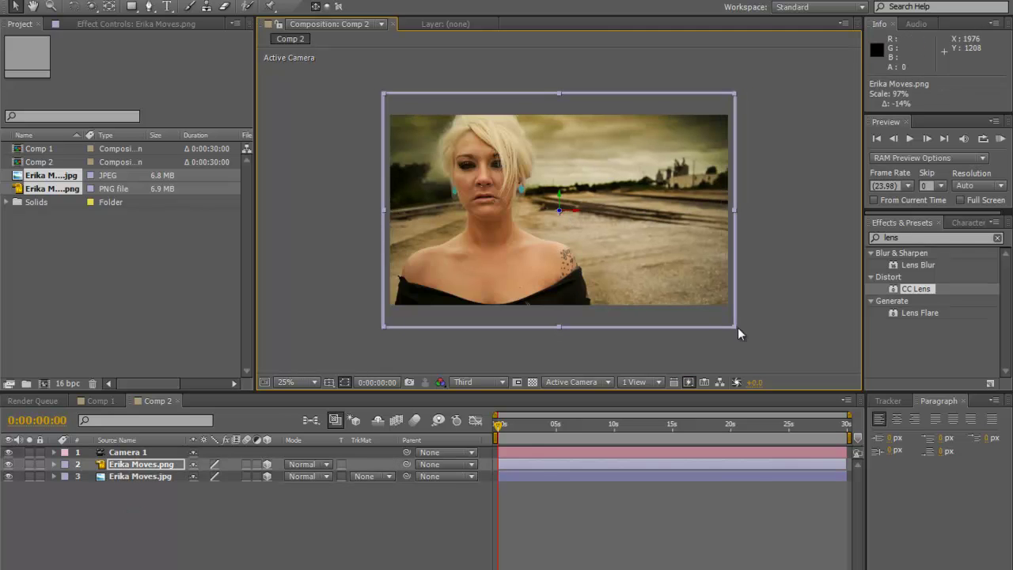
# - Move the camera slightly in toward the layers with the Track Z Camera Tool, and return to the Selection tool
pyautogui.click(91, 7)
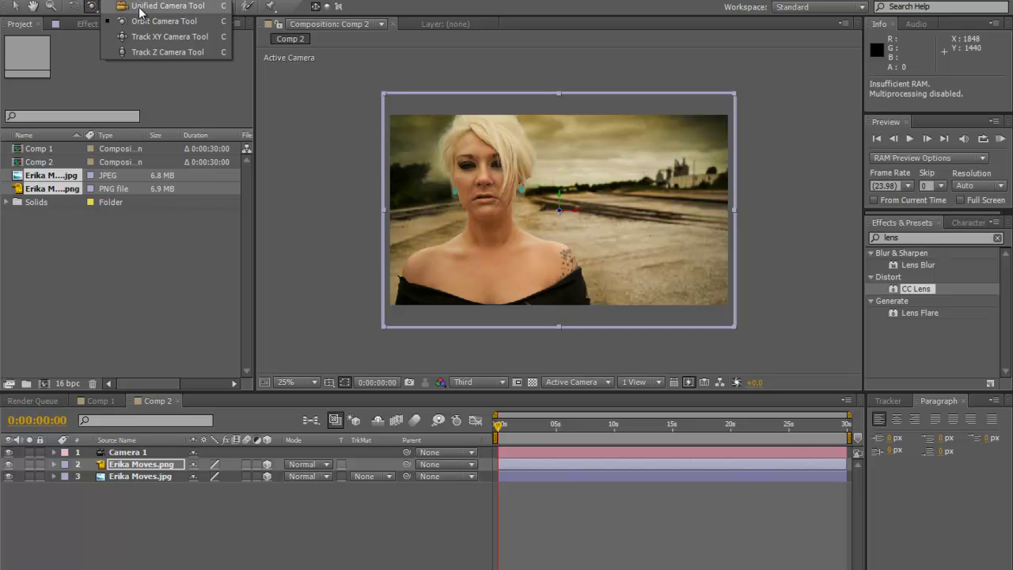
pyautogui.click(153, 53)
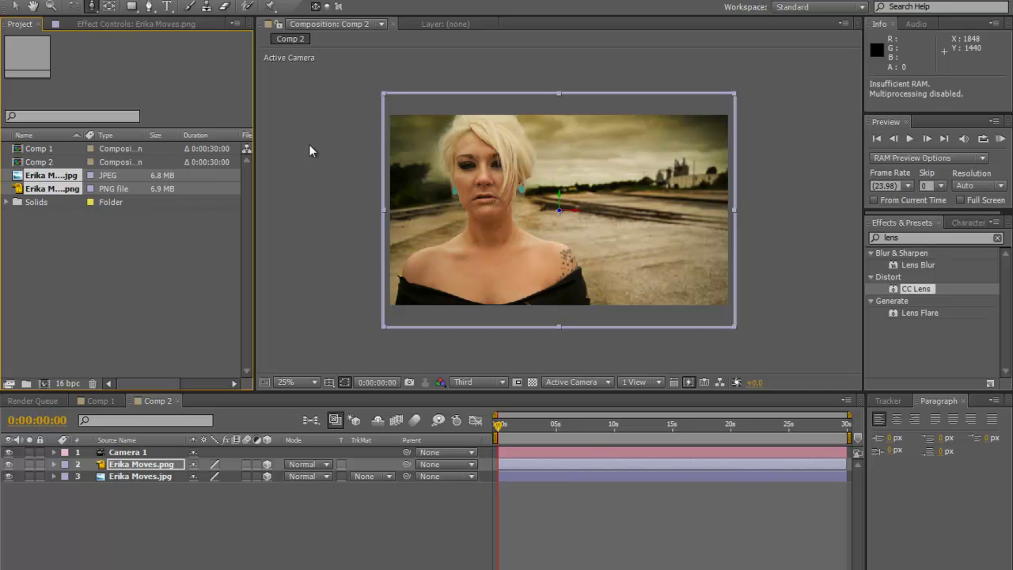
pyautogui.moveTo(552, 255); pyautogui.dragTo(550, 105)
pyautogui.moveTo(551, 190)
pyautogui.mouseDown()
pyautogui.moveTo(558, 280)
pyautogui.moveTo(563, 106)
pyautogui.moveTo(561, 205)
pyautogui.mouseUp()
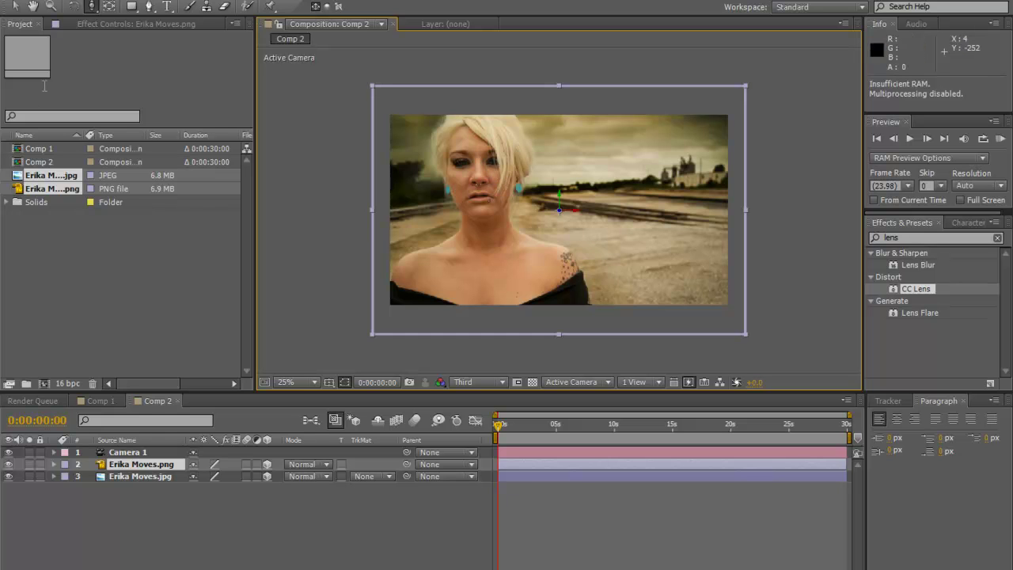
pyautogui.click(20, 7)
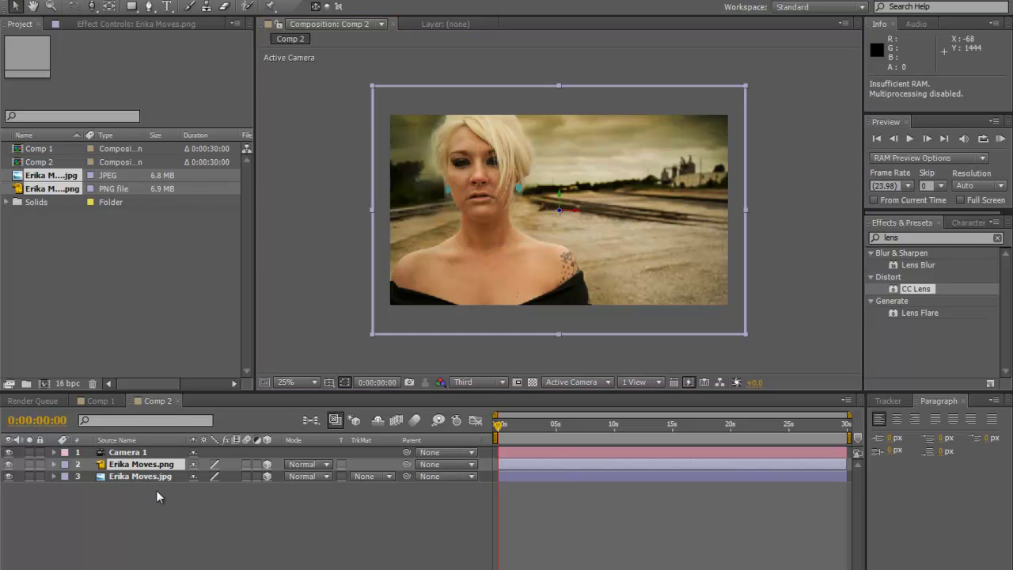
# - Move the woman's PNG in depth along its Z axis and scale it to 78% so it matches the background's outline
pyautogui.click(150, 467)
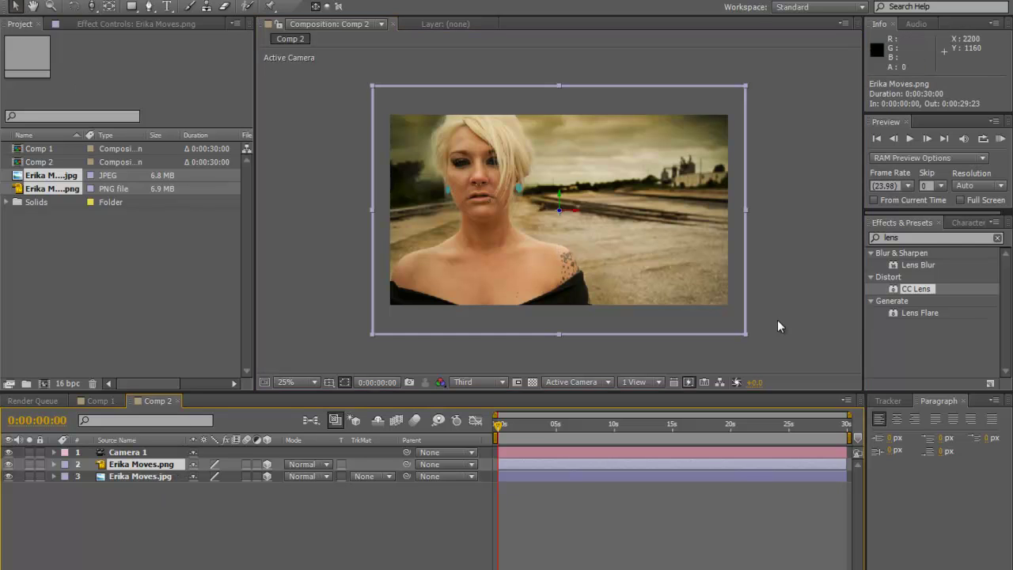
pyautogui.moveTo(746, 334)
pyautogui.mouseDown()
pyautogui.moveTo(720, 301)
pyautogui.moveTo(744, 315)
pyautogui.mouseUp()
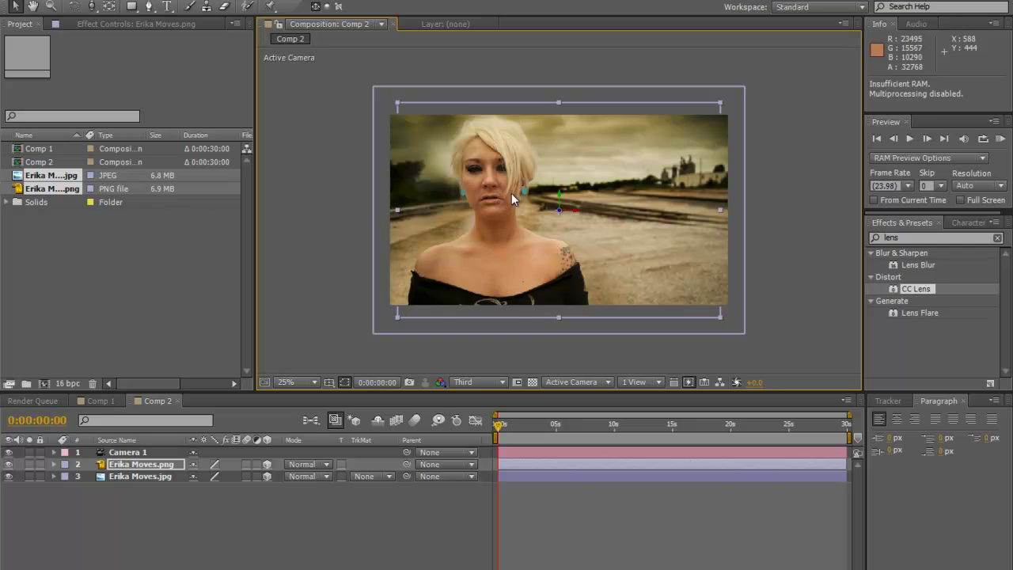
pyautogui.moveTo(720, 321); pyautogui.dragTo(726, 324)
pyautogui.moveTo(559, 212); pyautogui.dragTo(712, 78)
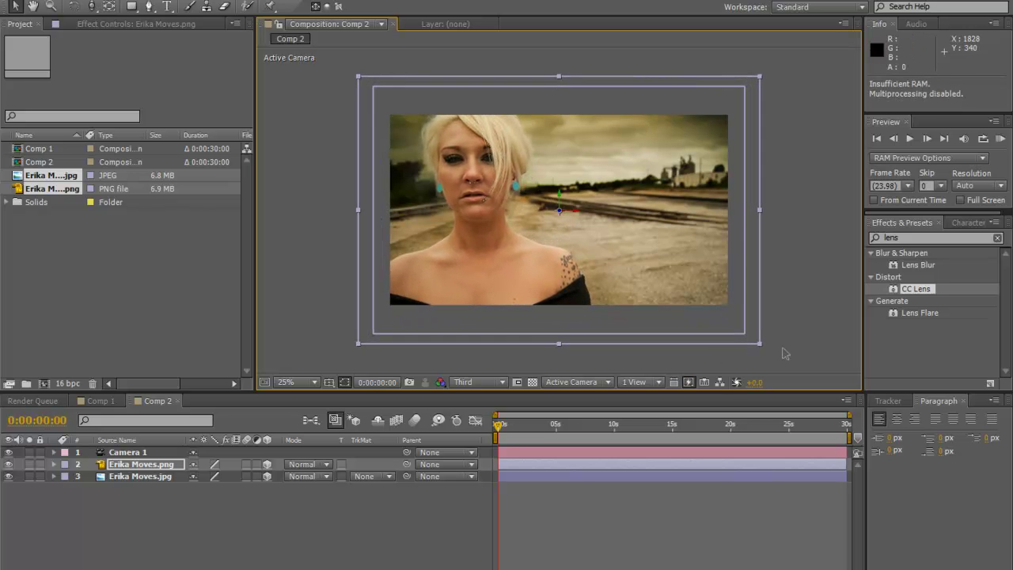
pyautogui.moveTo(761, 344); pyautogui.dragTo(743, 332)
# - Move the camera in to Z -2221.7 with the Track Z Camera Tool and set its Position keyframe at 0:00:00:00
pyautogui.click(91, 6)
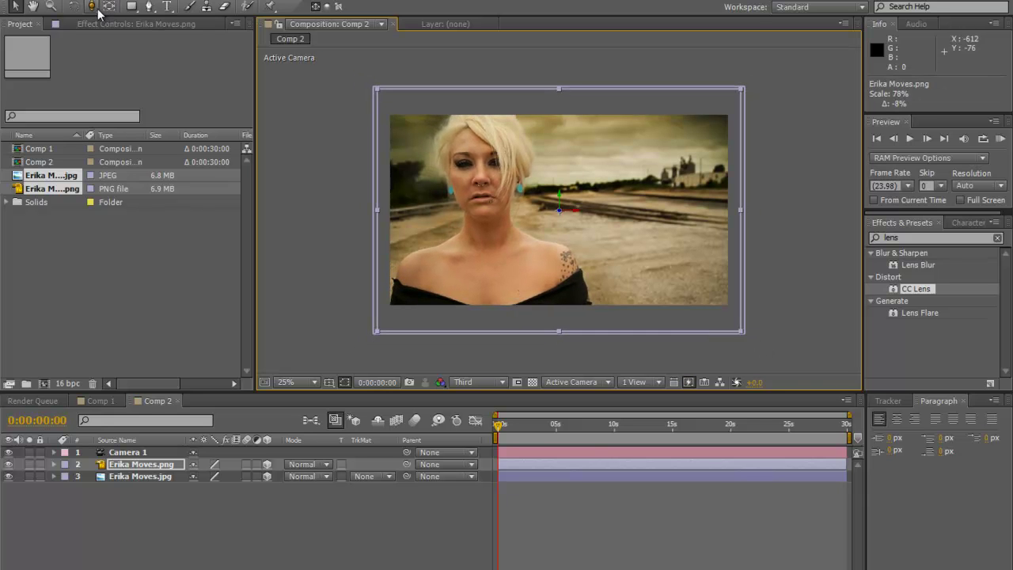
pyautogui.moveTo(563, 276); pyautogui.dragTo(590, 169)
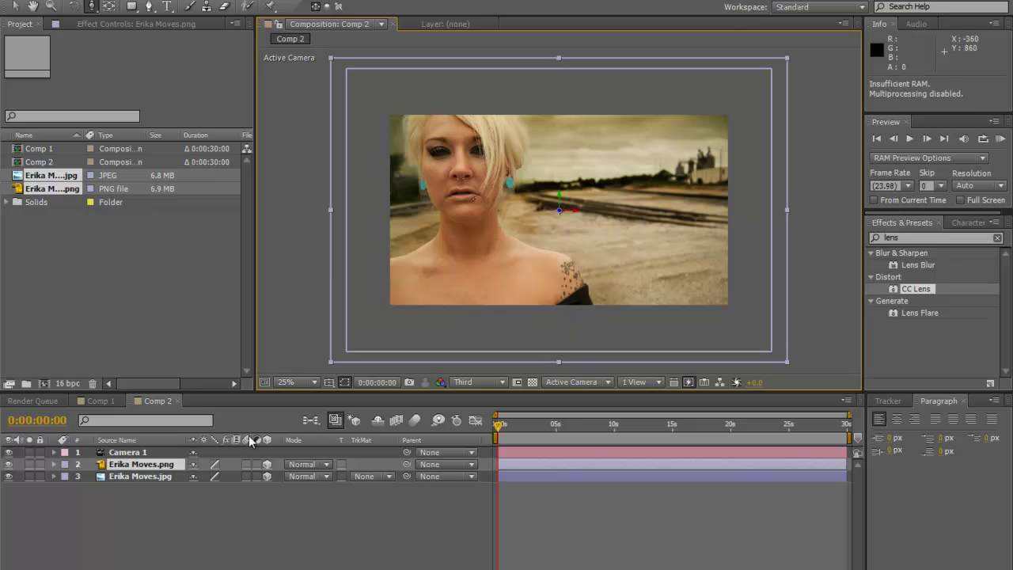
pyautogui.click(128, 453)
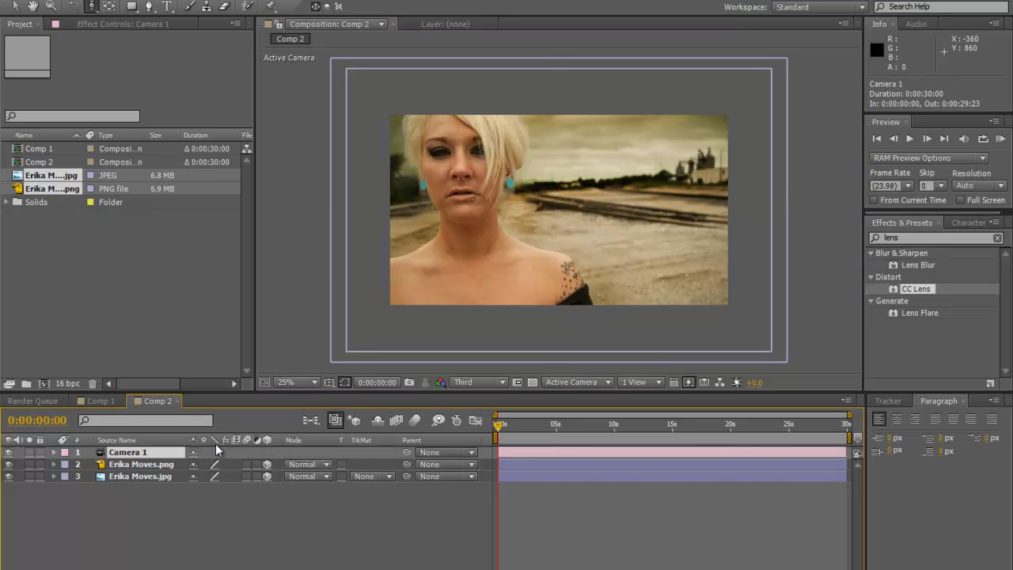
pyautogui.press('p')
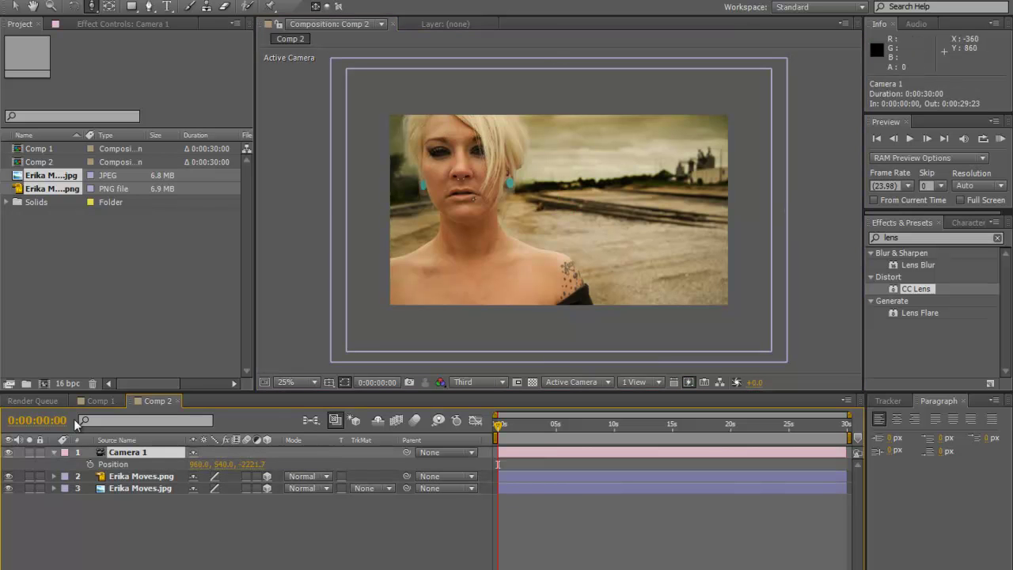
pyautogui.click(91, 465)
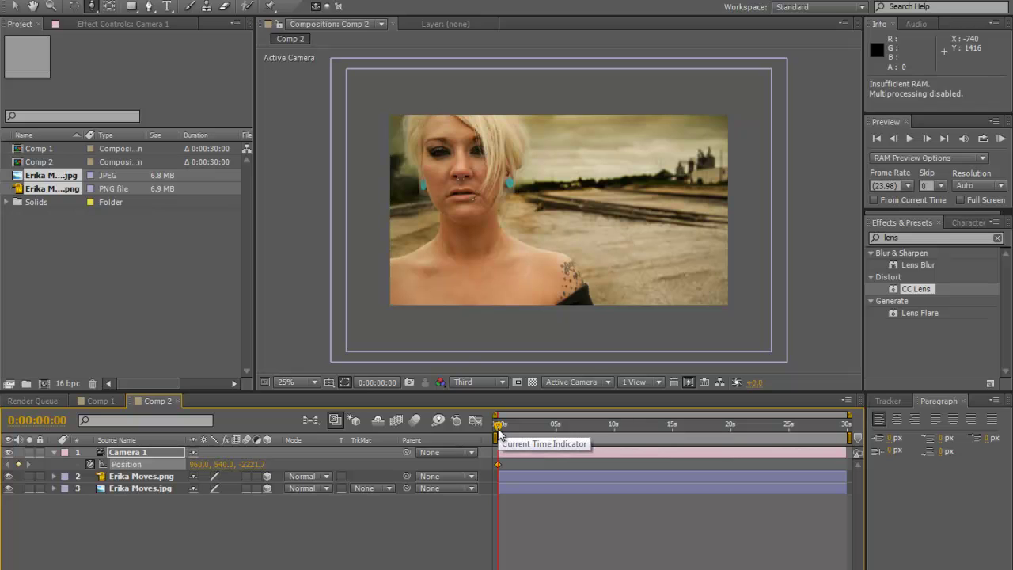
# - Pull the camera back to Z -4125.7 at 0:00:10:01 to create a second Position keyframe
pyautogui.moveTo(559, 434); pyautogui.dragTo(616, 431)
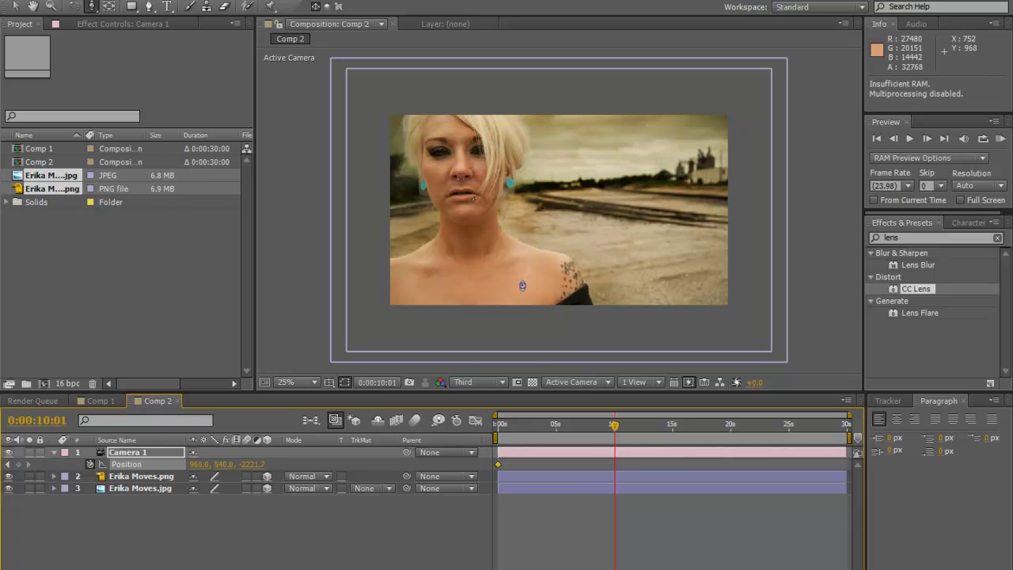
pyautogui.moveTo(560, 304); pyautogui.dragTo(557, 447)
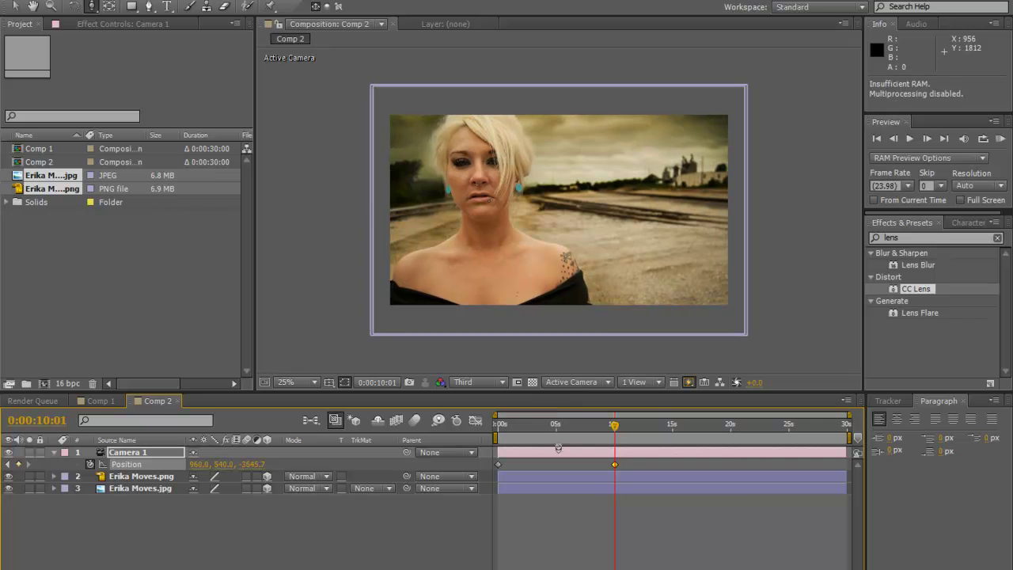
pyautogui.moveTo(557, 498)
pyautogui.mouseDown()
pyautogui.moveTo(557, 553)
pyautogui.moveTo(568, 486)
pyautogui.mouseUp()
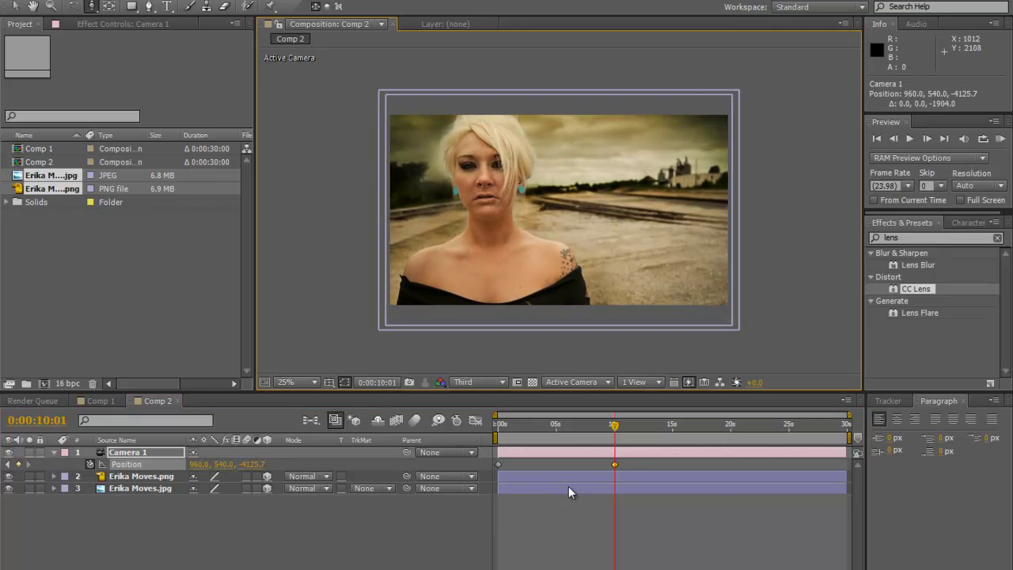
# - Preview the ten-second camera pull-back in the composition and check the parallax between the woman and the background
pyautogui.moveTo(522, 427); pyautogui.dragTo(491, 426)
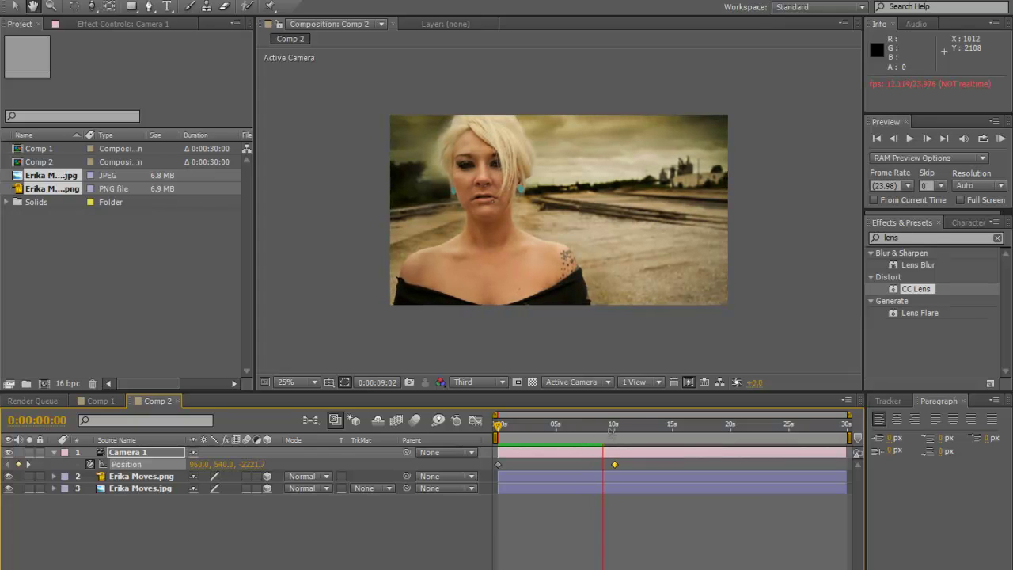
pyautogui.click(575, 426)
pyautogui.click(539, 429)
pyautogui.press('KP_0')
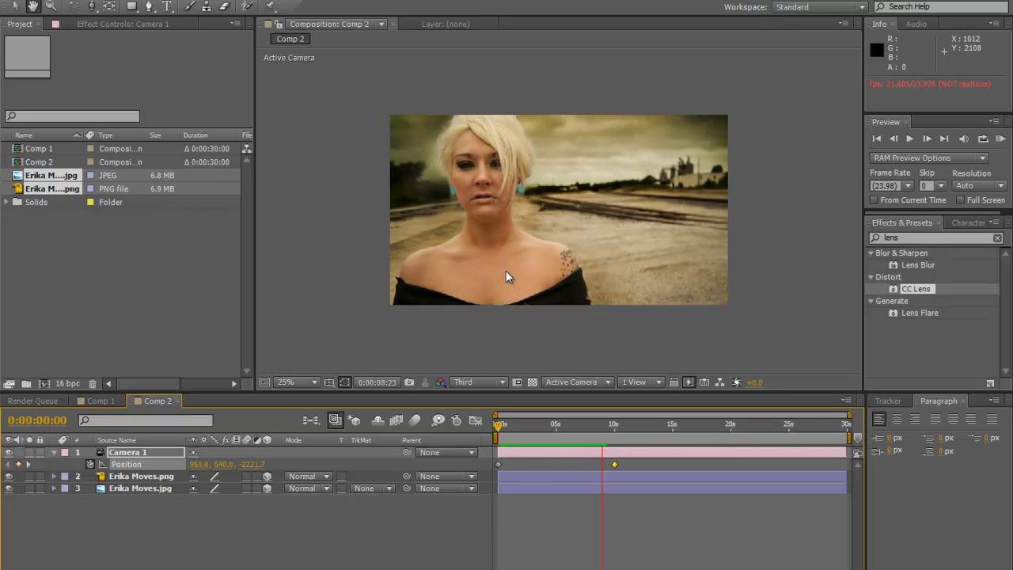
pyautogui.click(611, 425)
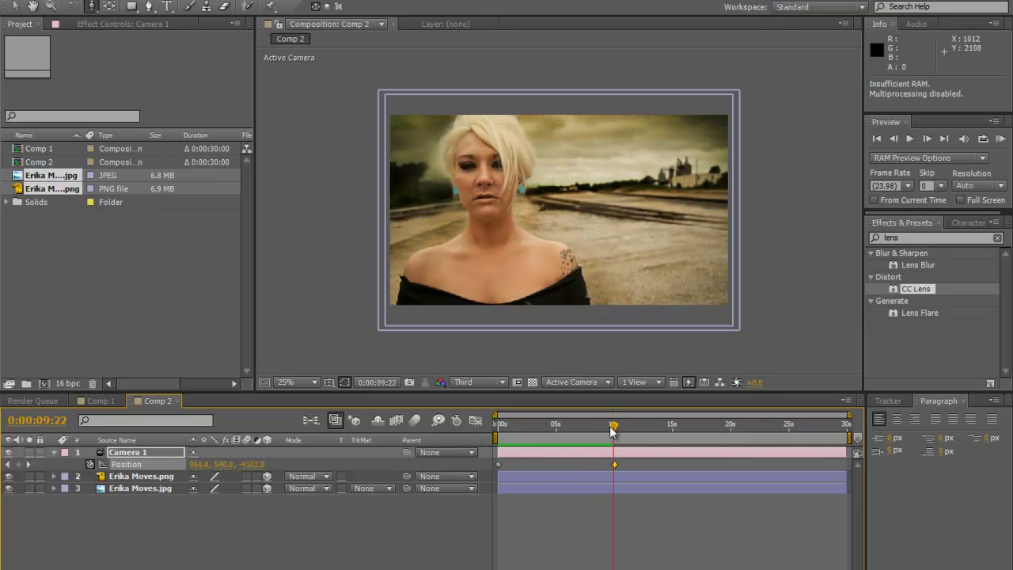
pyautogui.click(531, 434)
pyautogui.press('space')
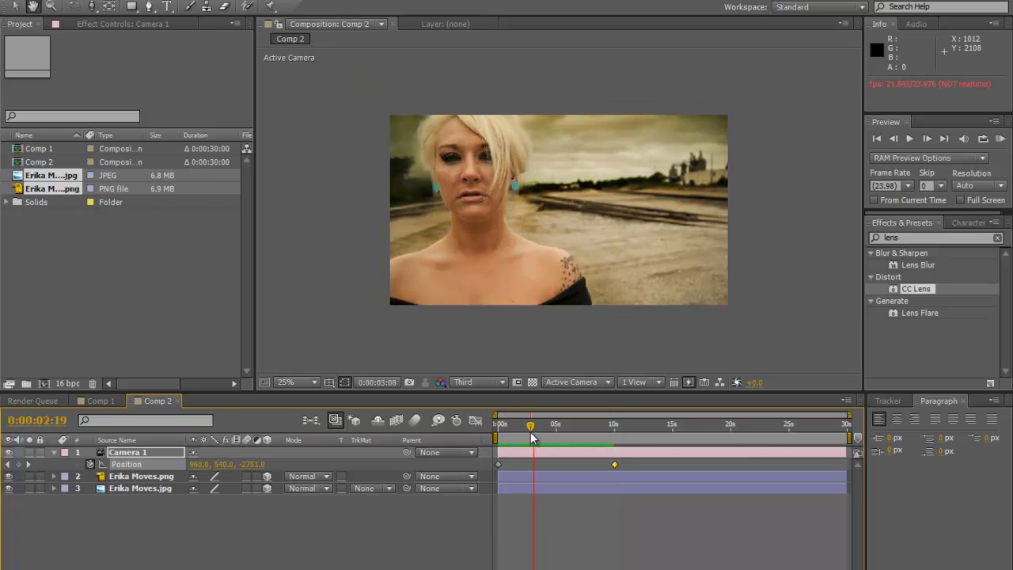
pyautogui.press('space')
# - Retime the camera's second Position keyframe to 0:00:05:01 and preview the faster pull-back from the start
pyautogui.moveTo(615, 464); pyautogui.dragTo(556, 470)
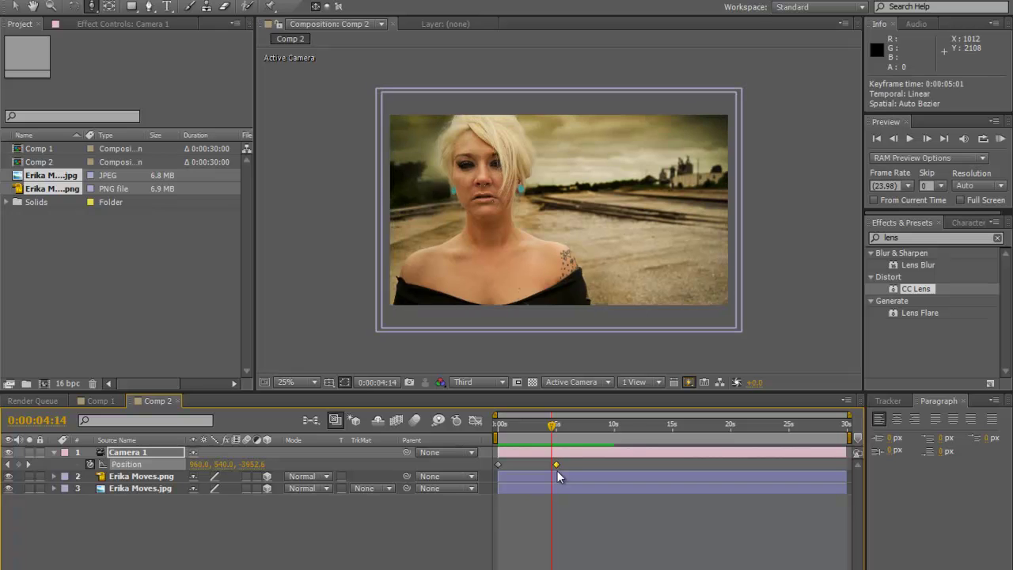
pyautogui.moveTo(552, 428); pyautogui.dragTo(498, 441)
pyautogui.press('space')
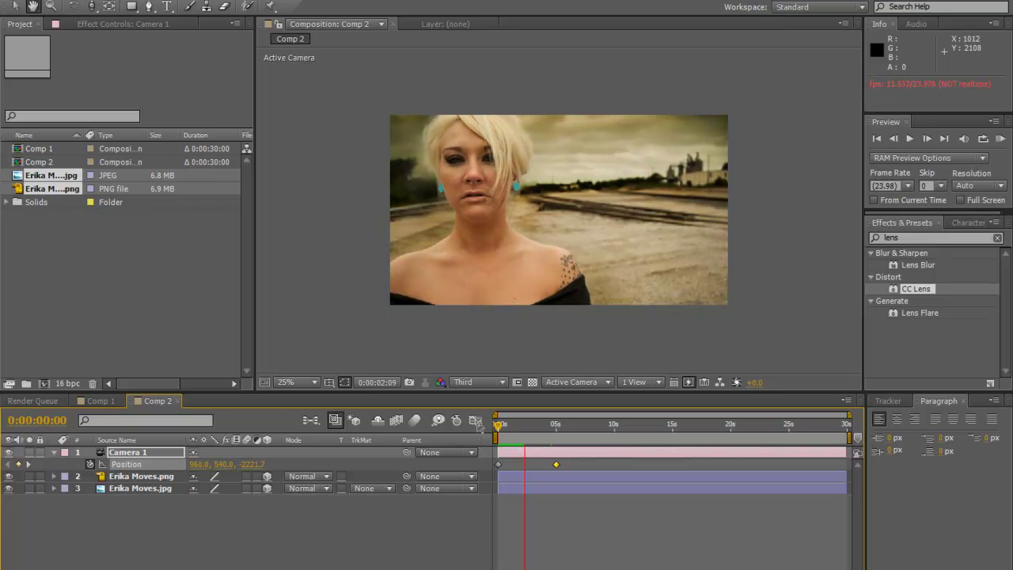
pyautogui.press('space')
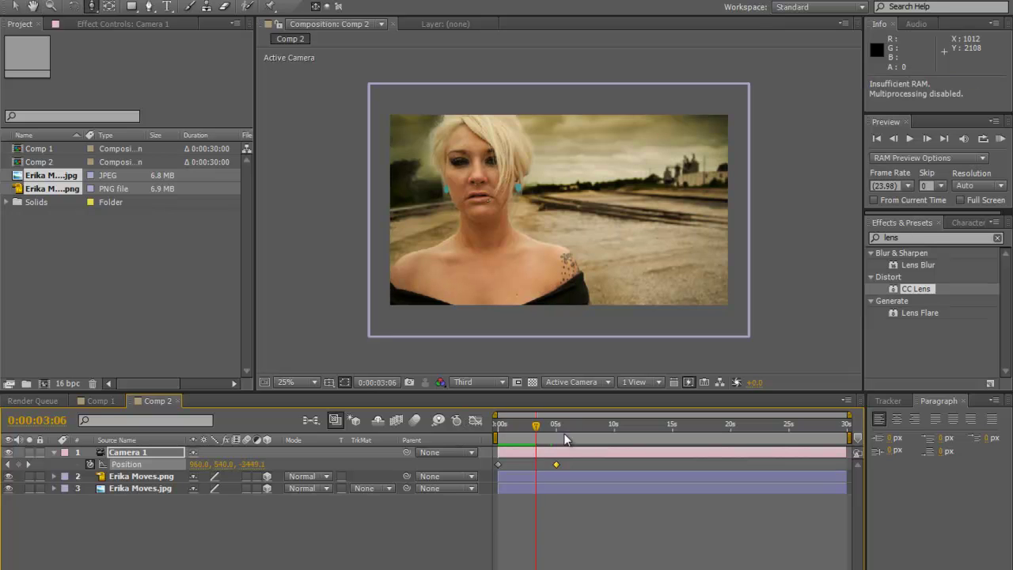
# - Shift the camera sideways to X 1100 at 0:00:05:00 with the Track XY Camera Tool
pyautogui.moveTo(536, 435); pyautogui.dragTo(557, 448)
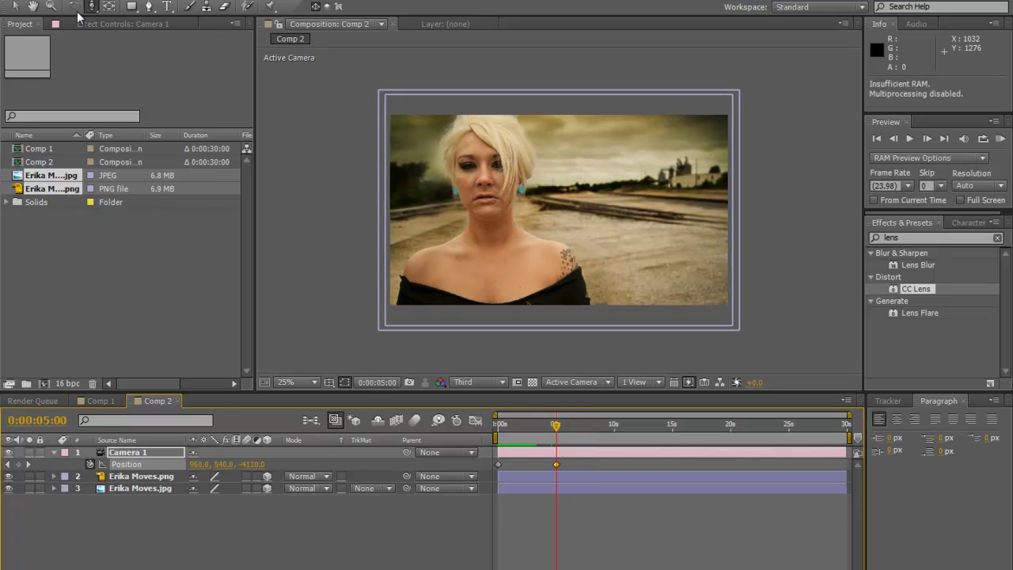
pyautogui.moveTo(78, 7); pyautogui.dragTo(128, 38)
pyautogui.moveTo(597, 184); pyautogui.dragTo(570, 186)
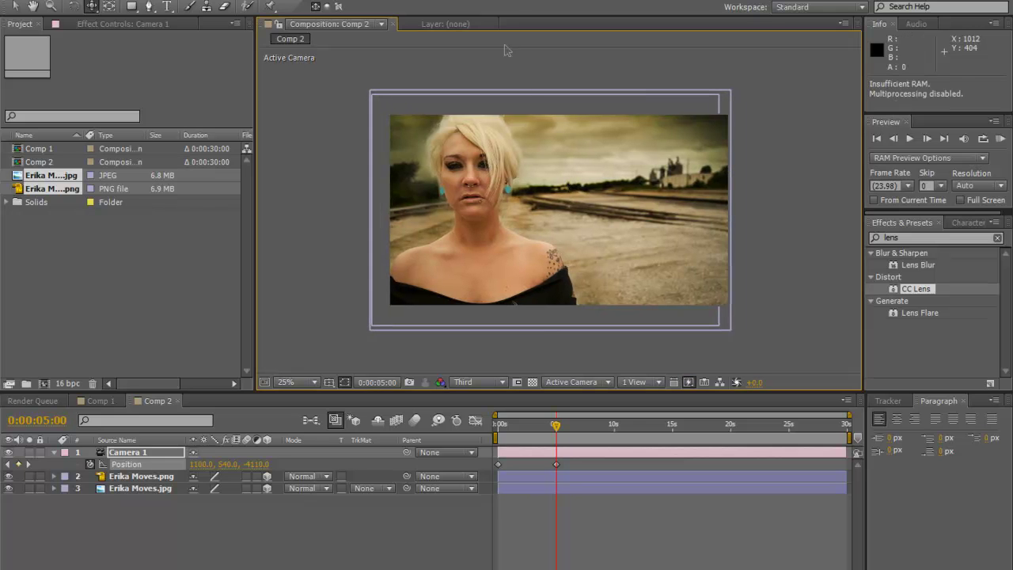
# - Orbit the camera around the layers at 0:00:05:00 to a position of about 1176, 692, -4107
pyautogui.moveTo(93, 6); pyautogui.dragTo(123, 32)
pyautogui.moveTo(584, 219)
pyautogui.mouseDown()
pyautogui.moveTo(558, 221)
pyautogui.moveTo(577, 220)
pyautogui.mouseUp()
pyautogui.moveTo(576, 211)
pyautogui.mouseDown()
pyautogui.moveTo(511, 208)
pyautogui.moveTo(556, 150)
pyautogui.moveTo(580, 220)
pyautogui.mouseUp()
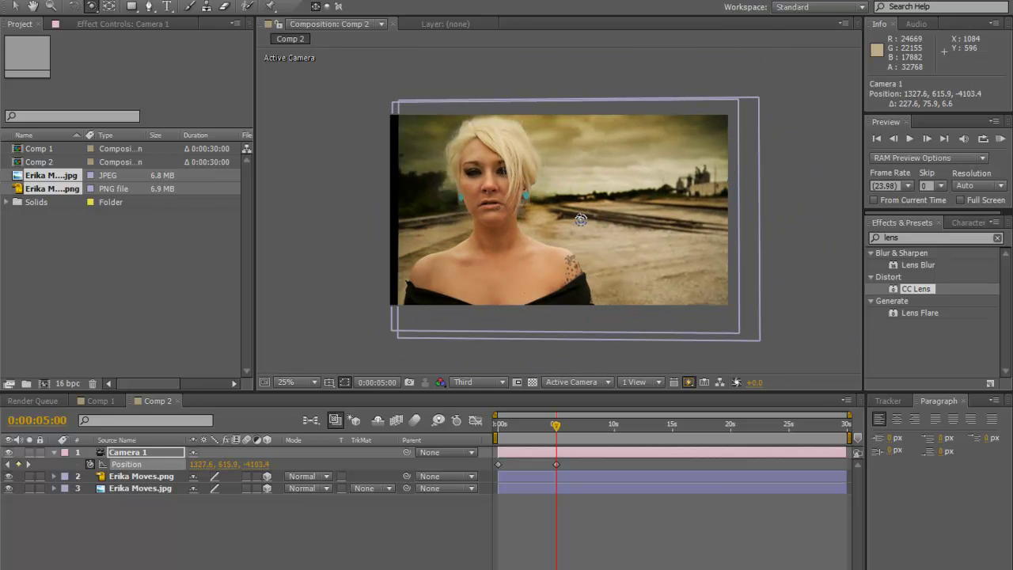
pyautogui.moveTo(580, 220); pyautogui.dragTo(581, 219)
# - Reframe the camera at 0:00:00:00 to position 888.1, 536.0, -2217.6 with the Track XY Camera Tool
pyautogui.moveTo(521, 421); pyautogui.dragTo(479, 436)
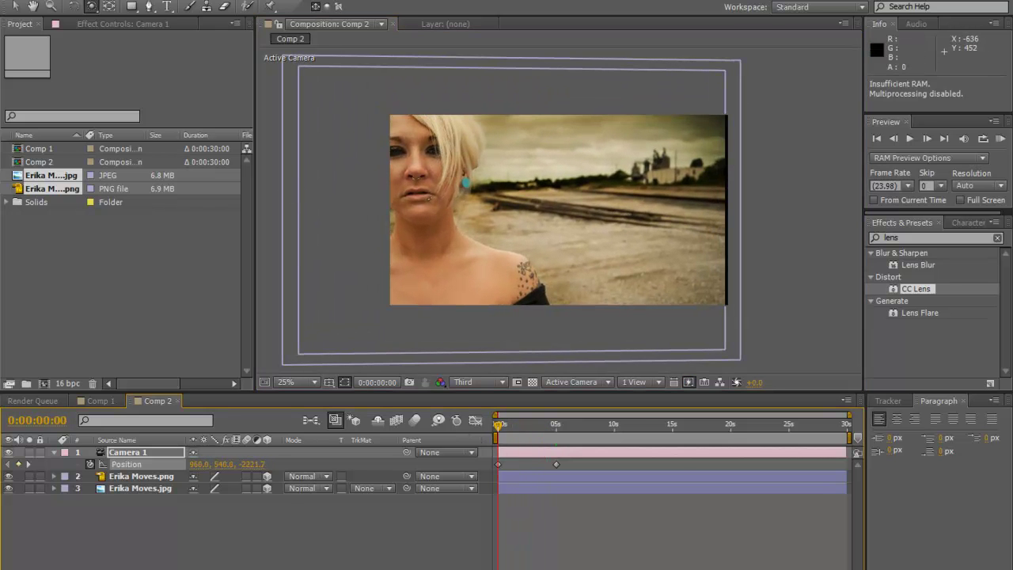
pyautogui.click(91, 5)
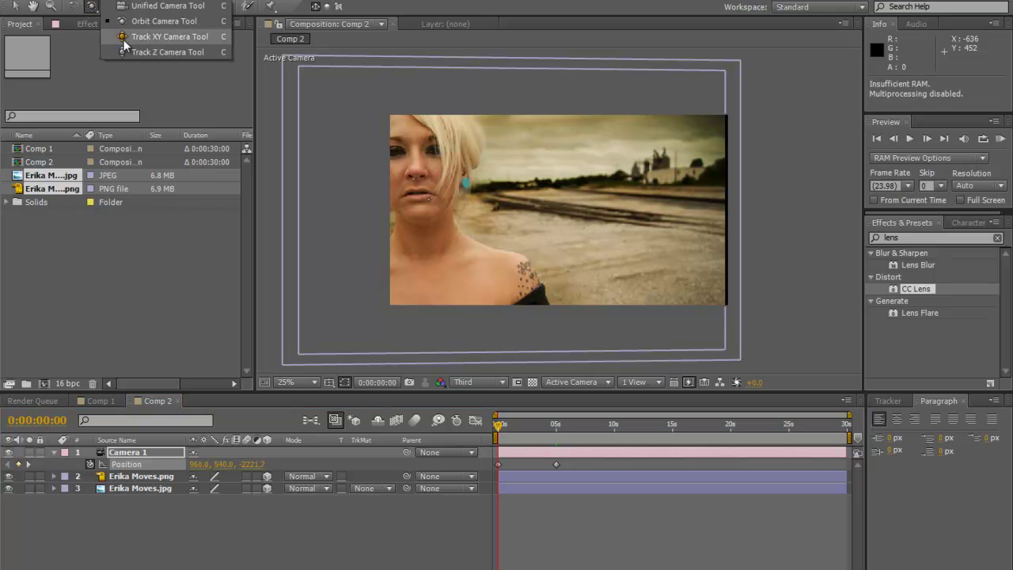
pyautogui.click(122, 37)
pyautogui.moveTo(573, 235); pyautogui.dragTo(593, 248)
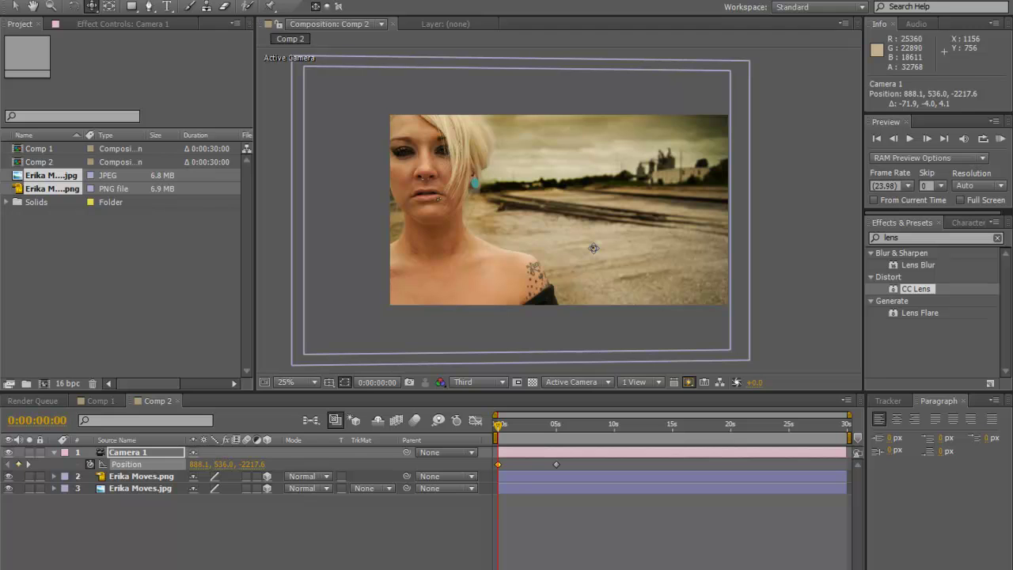
# - Preview the combined orbit and pull-back camera move from the start of the composition
pyautogui.press('space')
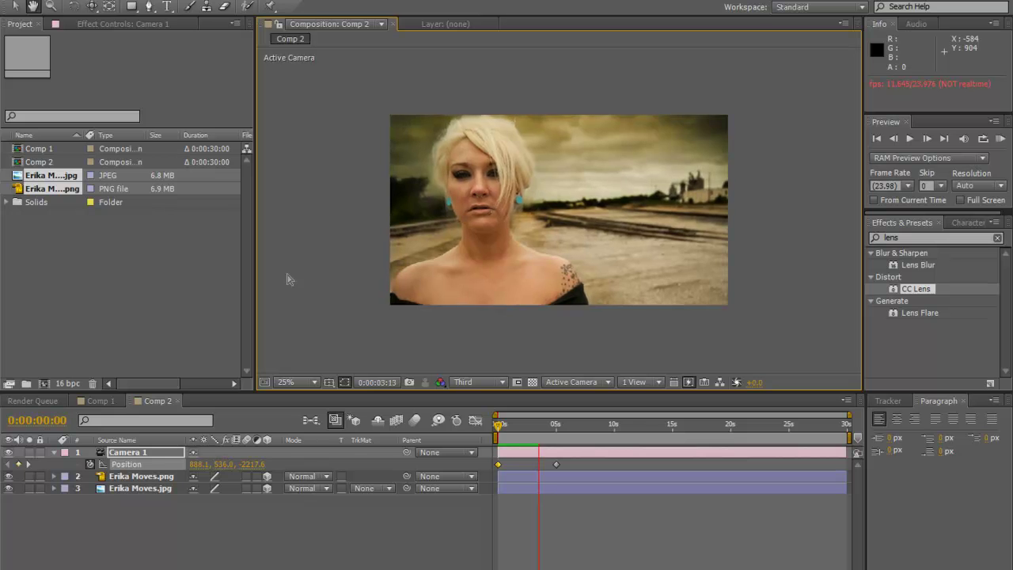
pyautogui.press('c')
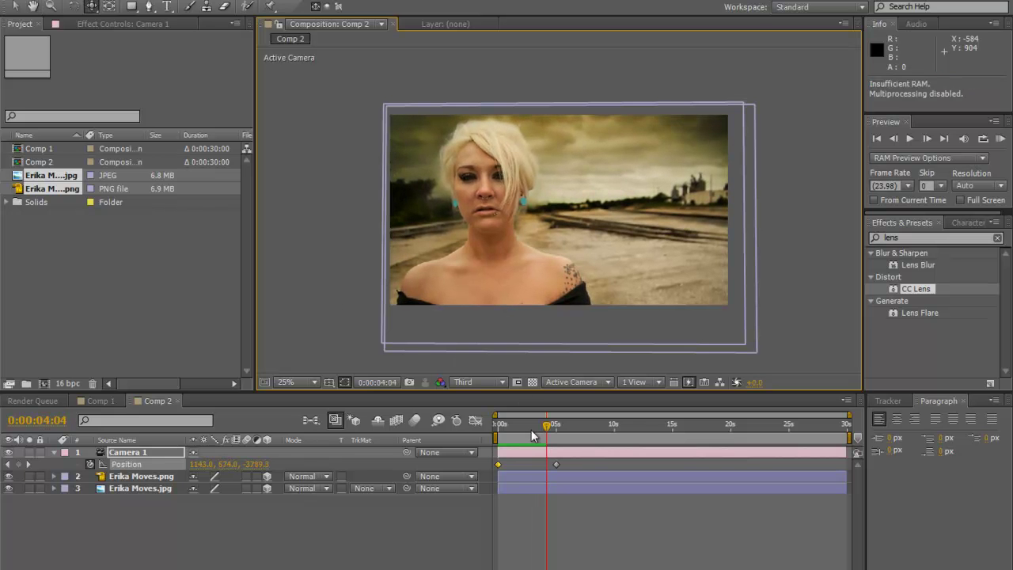
pyautogui.click(500, 425)
pyautogui.press('space')
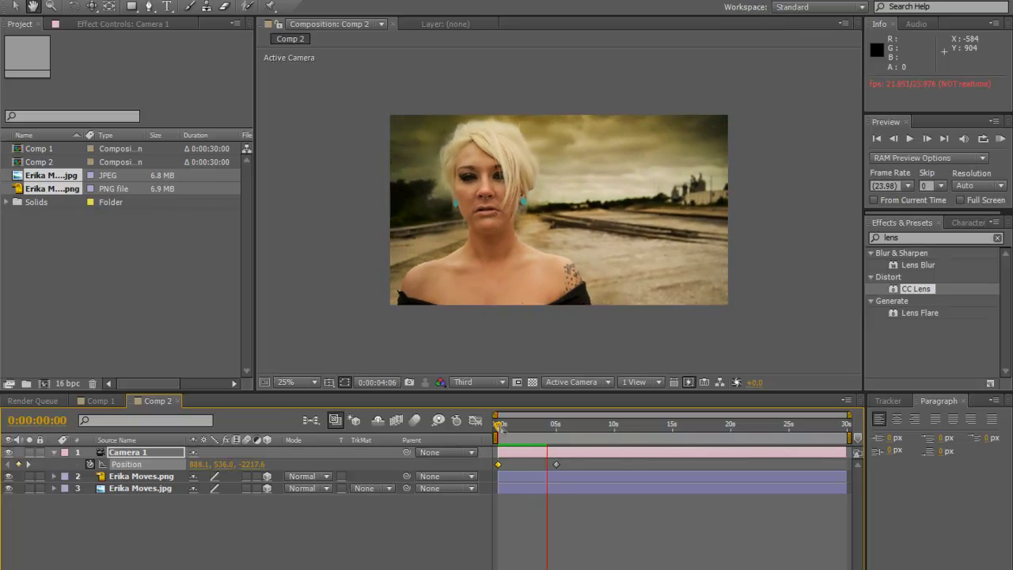
pyautogui.press('space')
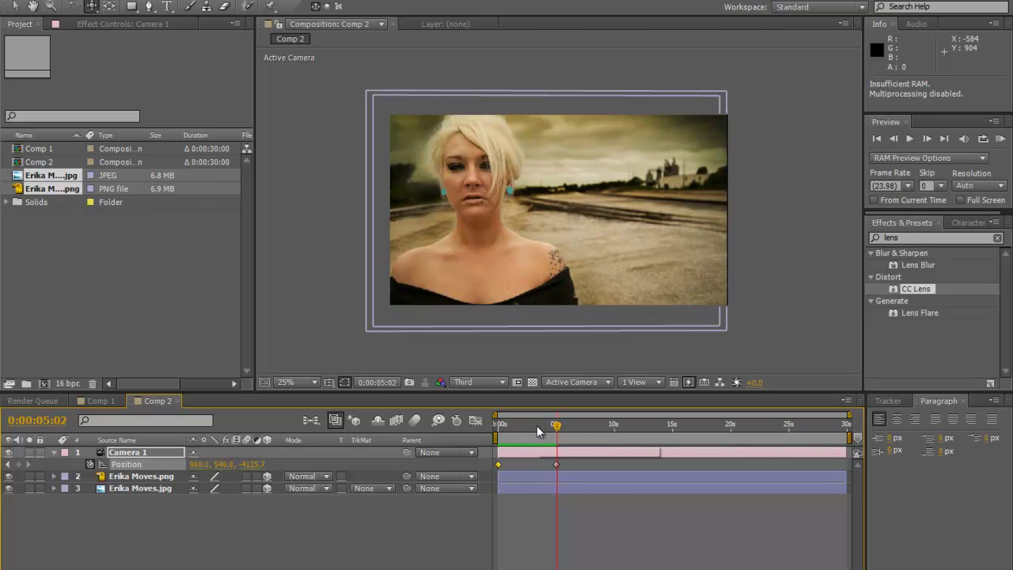
# - Check the framing at 0:00:05:00, and add a Point of Interest keyframe to the camera at 0:00:00:00
pyautogui.moveTo(555, 428)
pyautogui.mouseDown()
pyautogui.moveTo(546, 435)
pyautogui.moveTo(558, 434)
pyautogui.mouseUp()
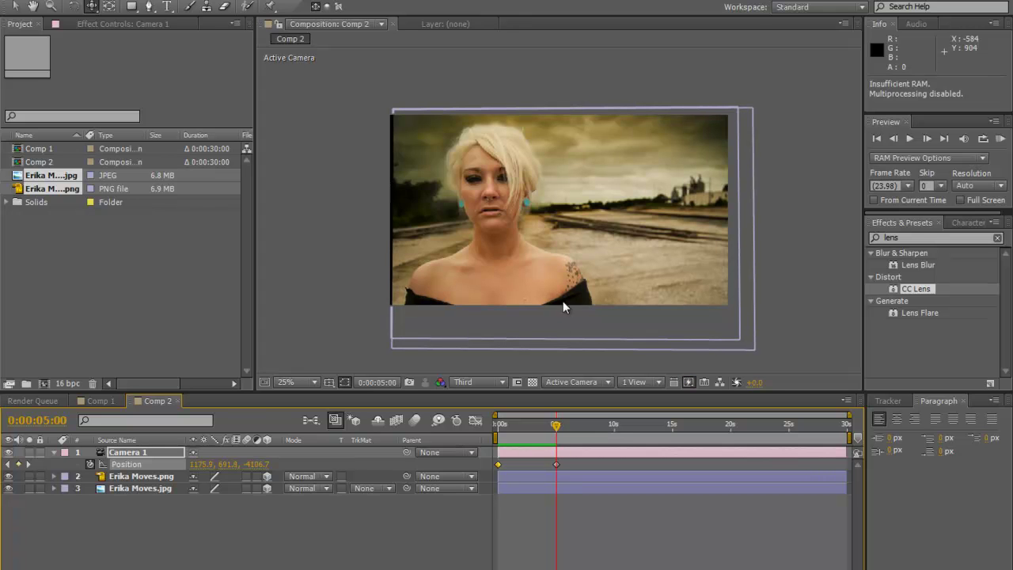
pyautogui.press('Home')
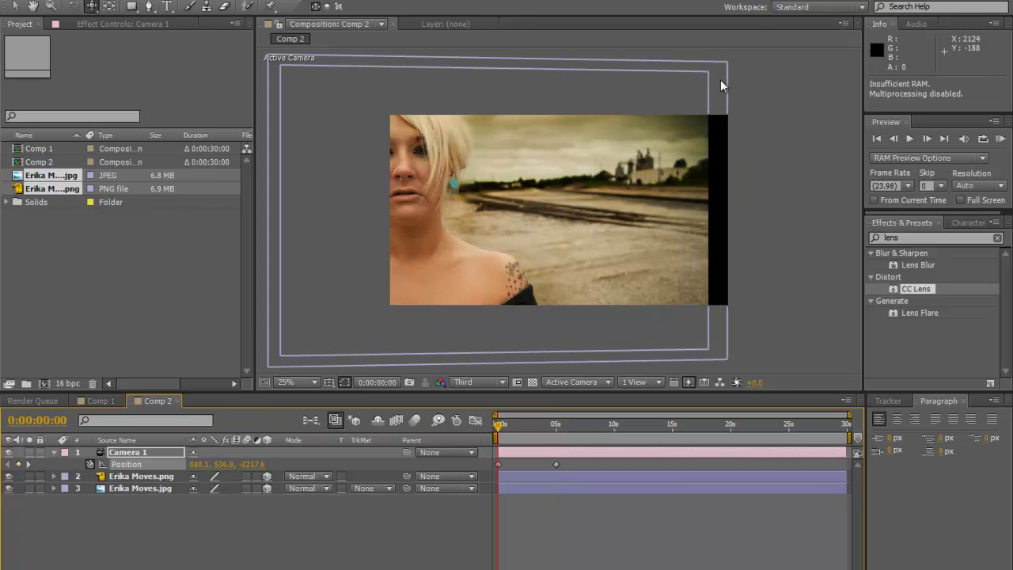
pyautogui.click(54, 453)
pyautogui.click(53, 452)
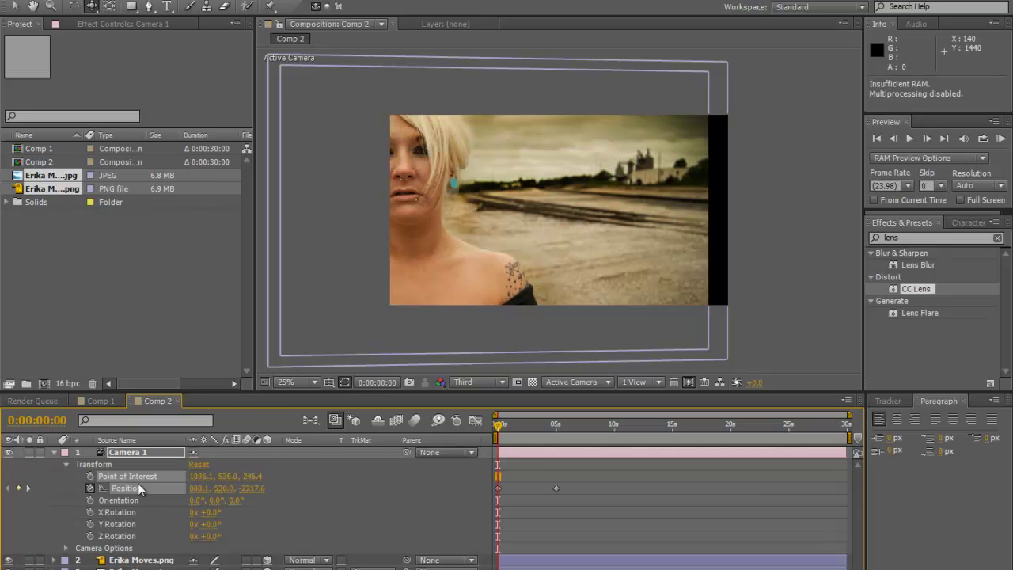
pyautogui.click(91, 475)
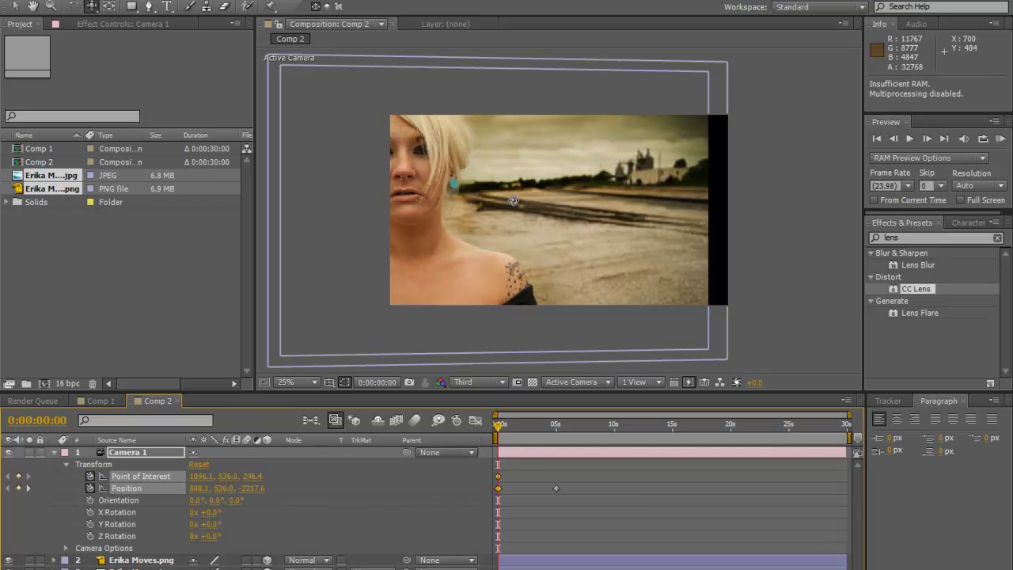
# - Track the camera to about X 589 at 0:00:00:00, reframe it at 0:00:05:02 to fill the frame, and preview the move
pyautogui.moveTo(556, 224); pyautogui.dragTo(638, 213)
pyautogui.moveTo(504, 433); pyautogui.dragTo(556, 425)
pyautogui.moveTo(596, 255); pyautogui.dragTo(530, 275)
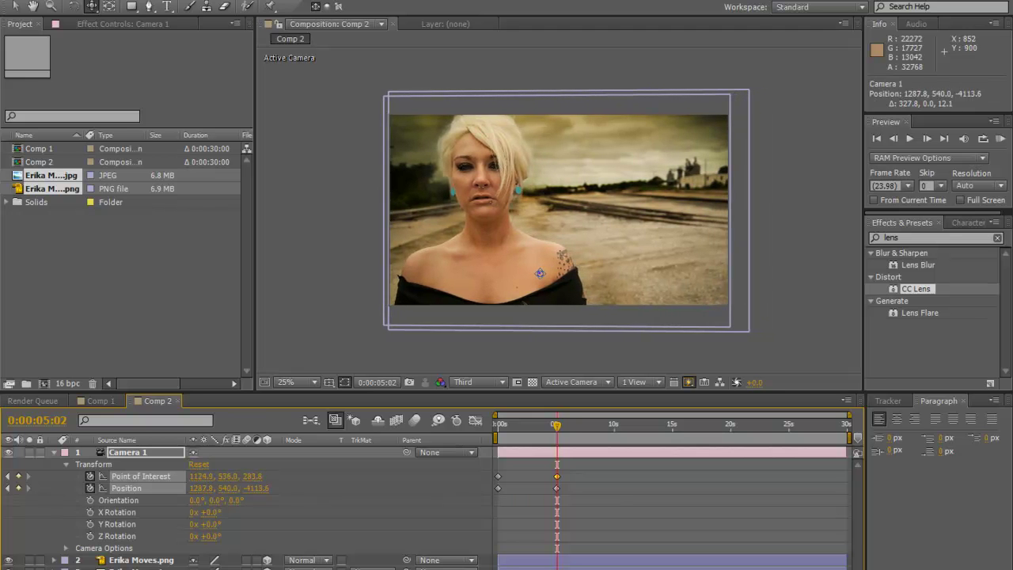
pyautogui.moveTo(542, 437); pyautogui.dragTo(488, 451)
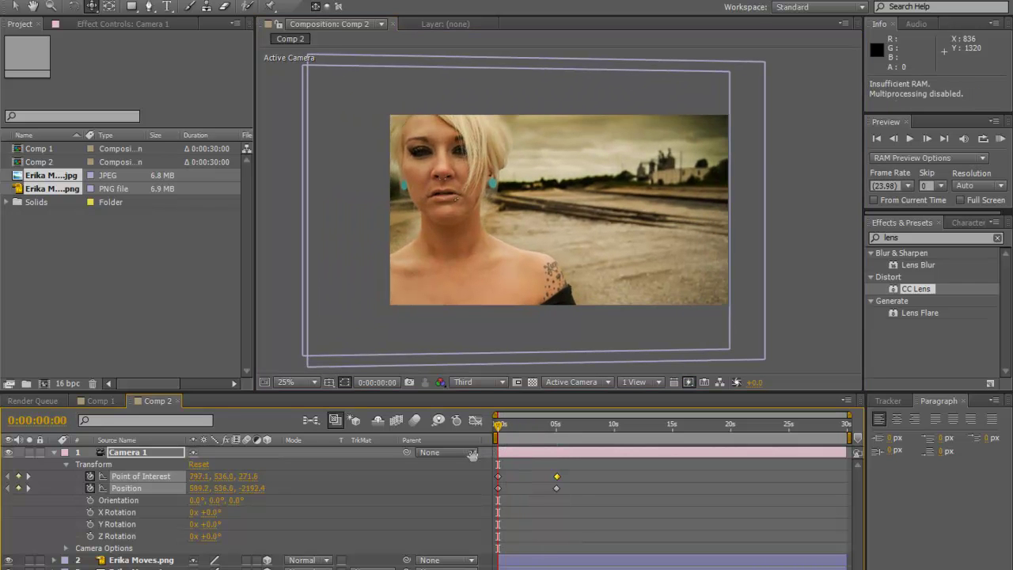
pyautogui.press('KP_0')
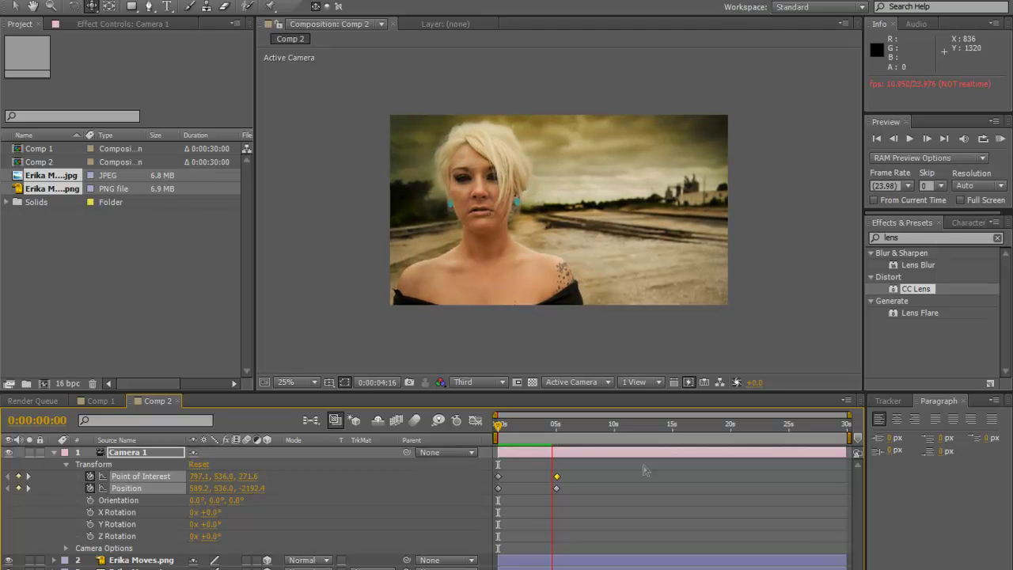
# - Replay the camera pull-back and parallax move from the start of the composition
pyautogui.press('space')
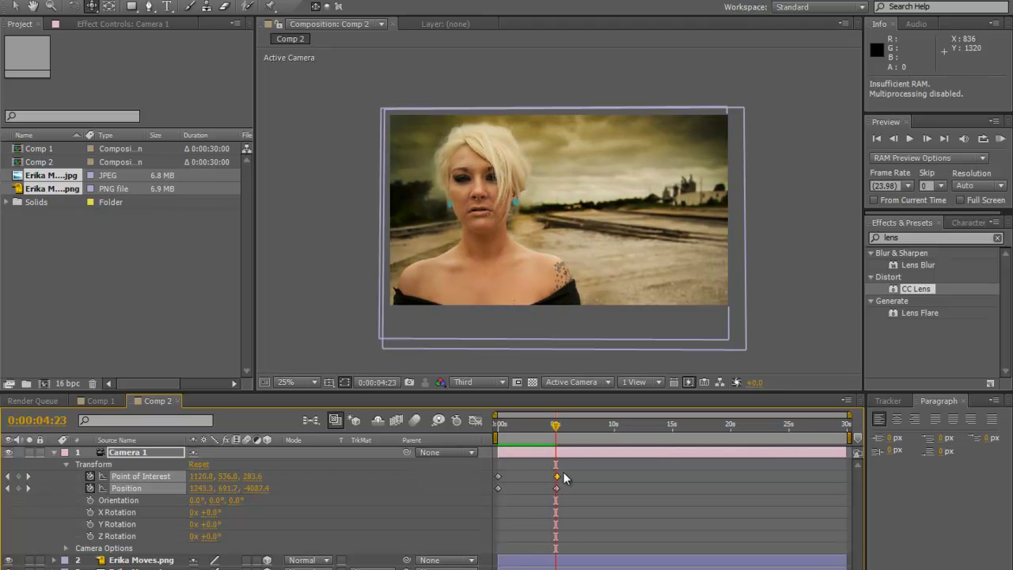
pyautogui.moveTo(556, 434); pyautogui.dragTo(495, 441)
pyautogui.press('space')
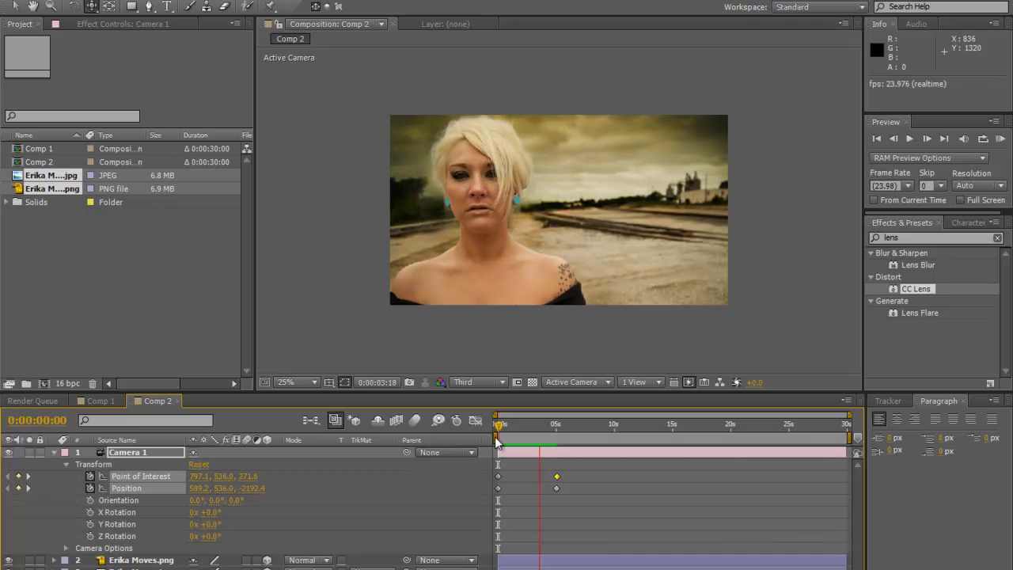
pyautogui.press('space')
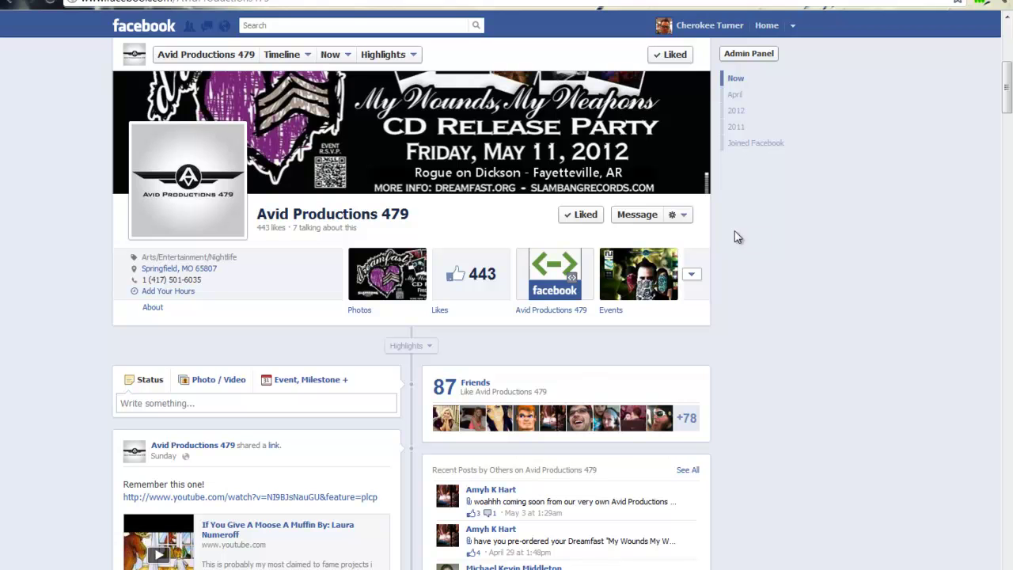
# - On the Avid Productions 479 Facebook page, open the album whose cover shows the woman before the train car, and enlarge its first photo
pyautogui.click(398, 290)
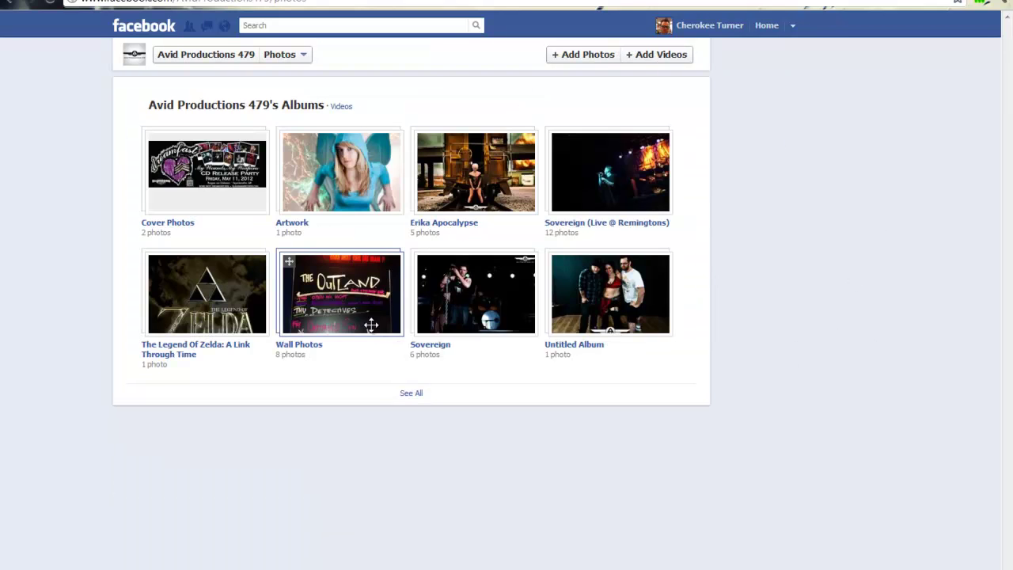
pyautogui.click(506, 198)
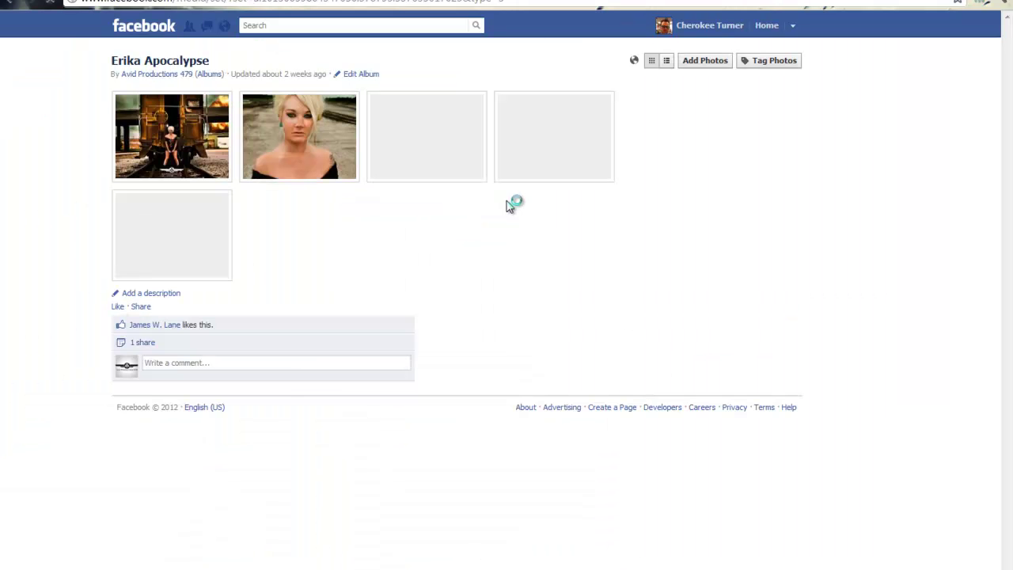
pyautogui.click(178, 154)
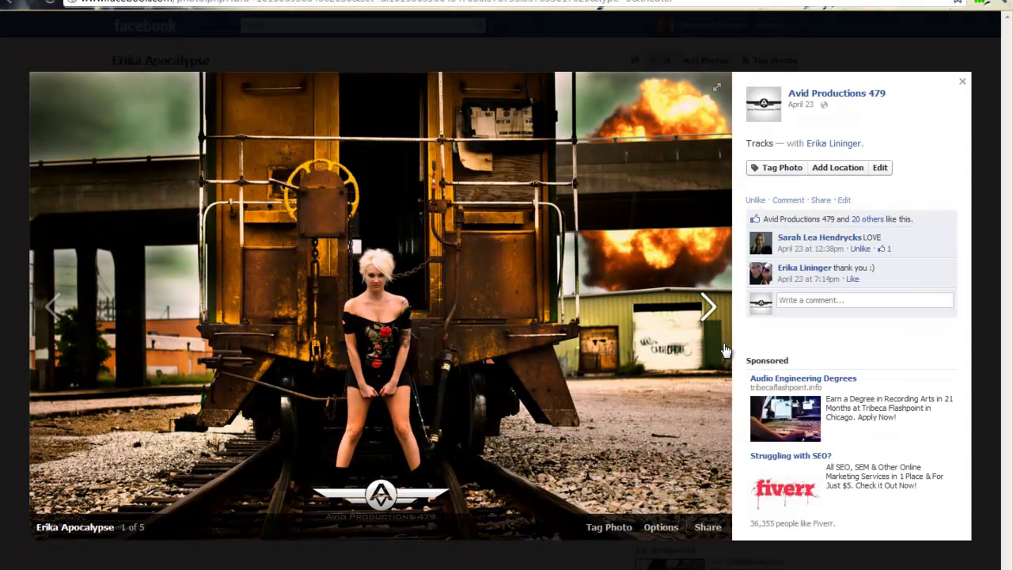
# - Browse through all the album's photos in the enlarged view until the first one comes round again, and return to the album overview
pyautogui.click(709, 308)
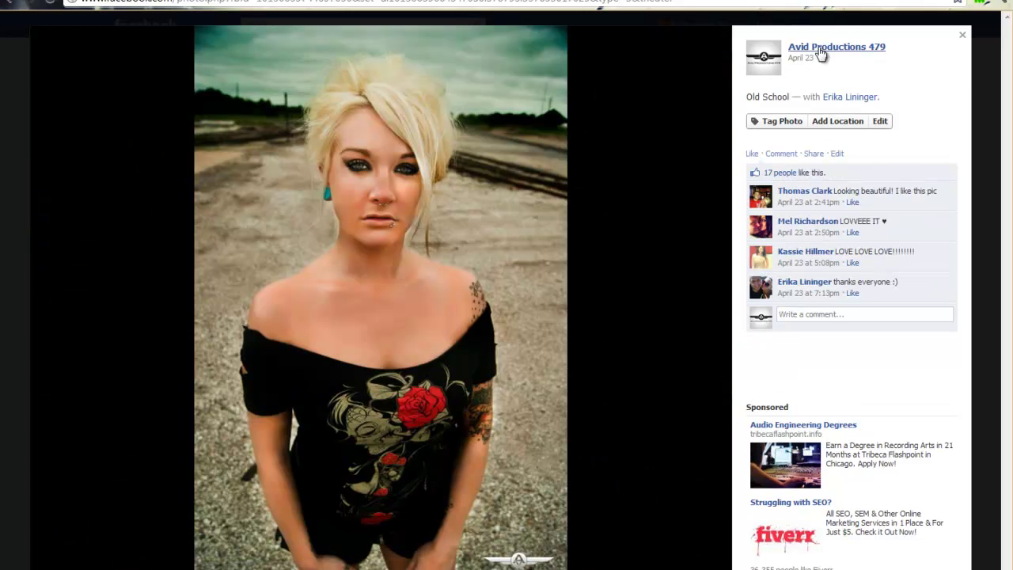
pyautogui.moveTo(839, 48)
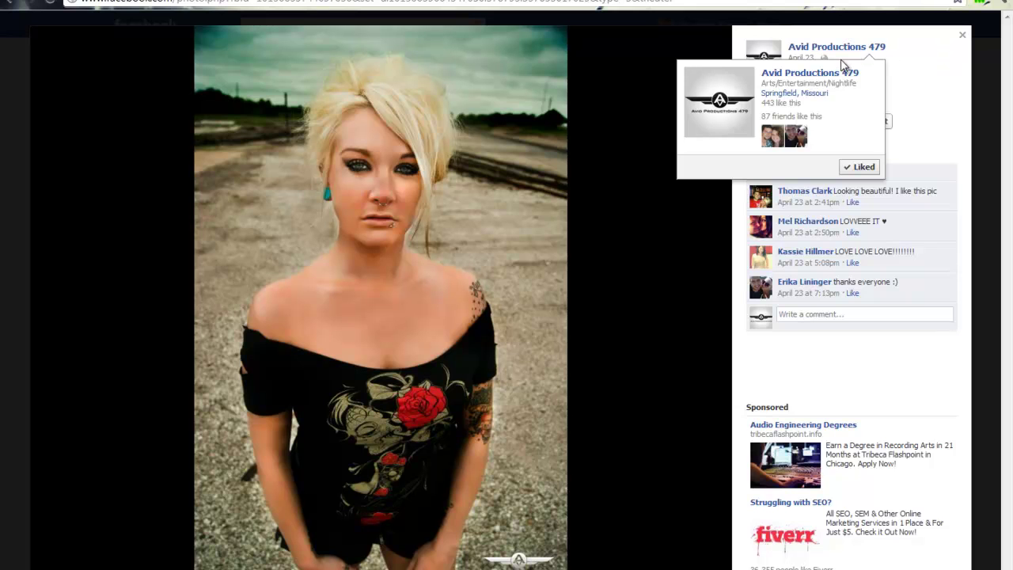
pyautogui.click(696, 311)
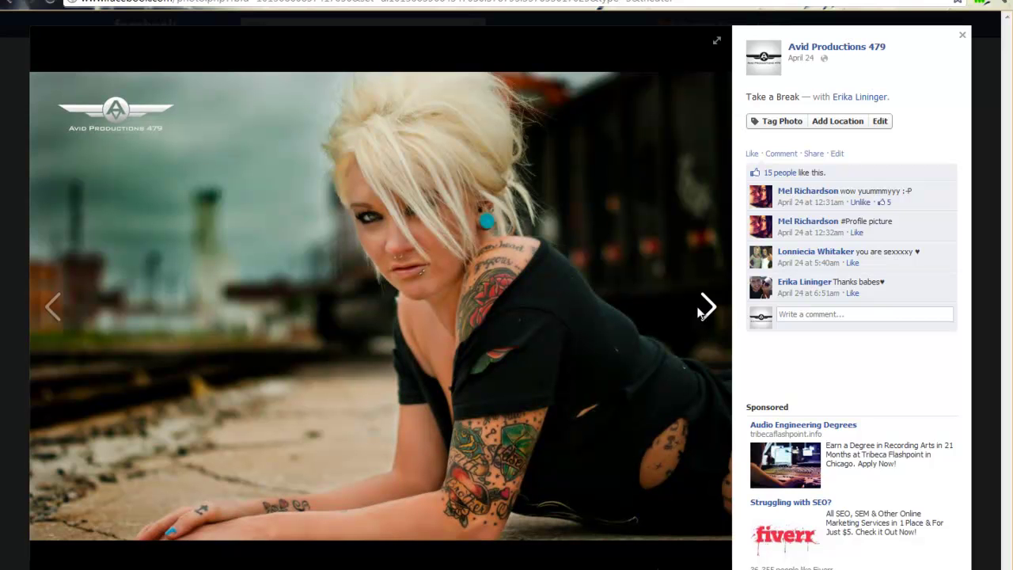
pyautogui.click(699, 312)
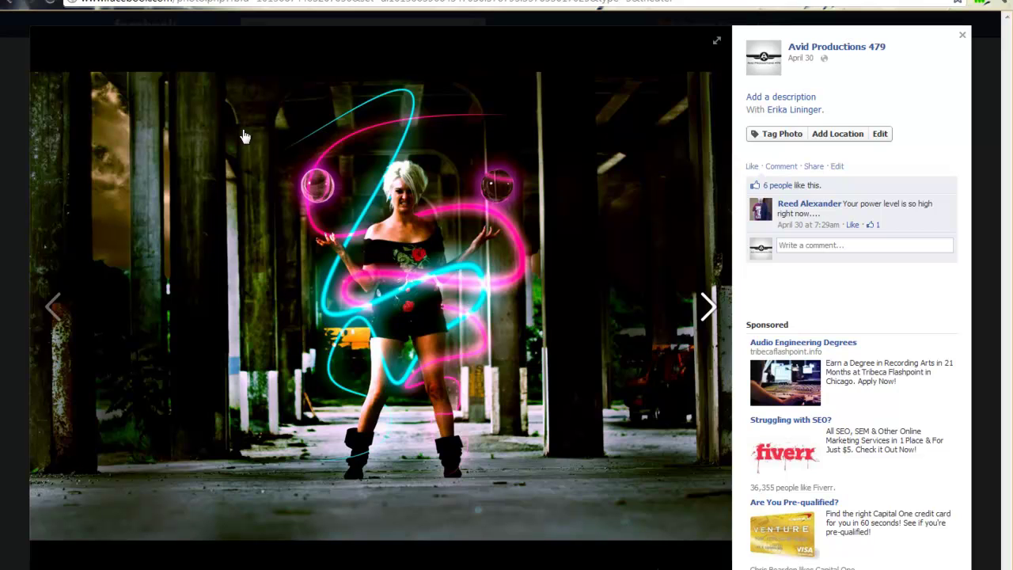
pyautogui.click(703, 308)
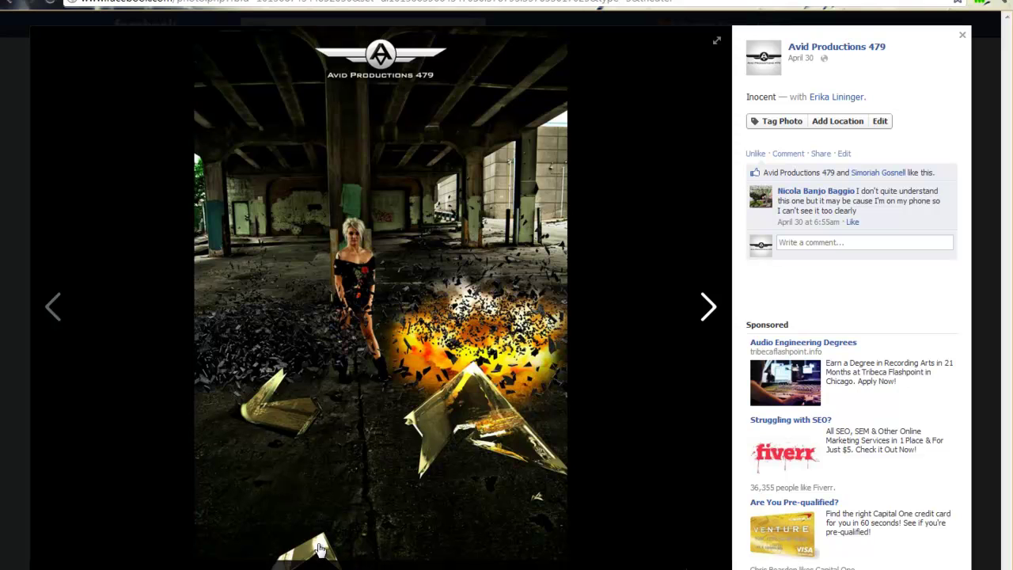
pyautogui.click(704, 332)
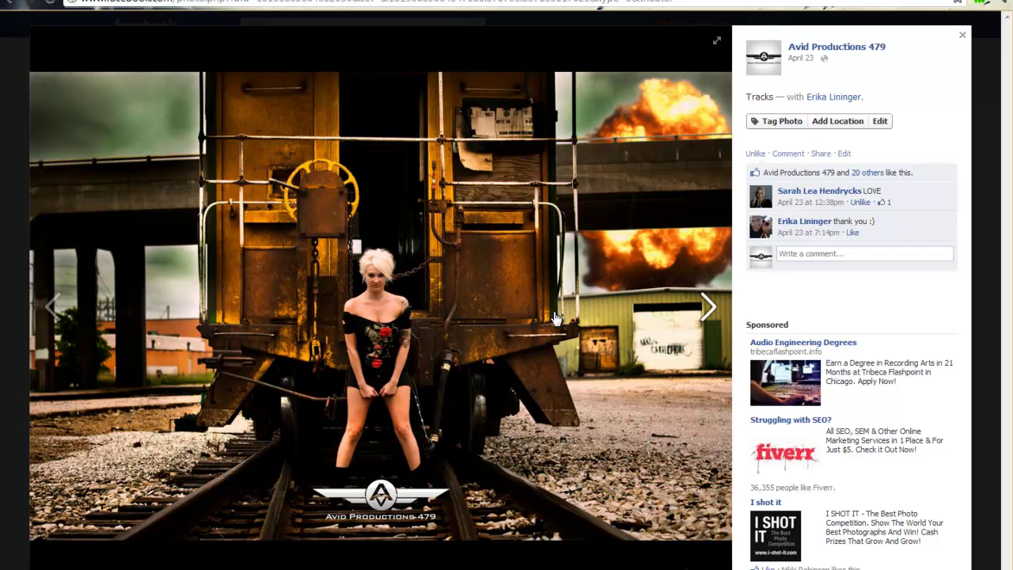
pyautogui.click(25, 204)
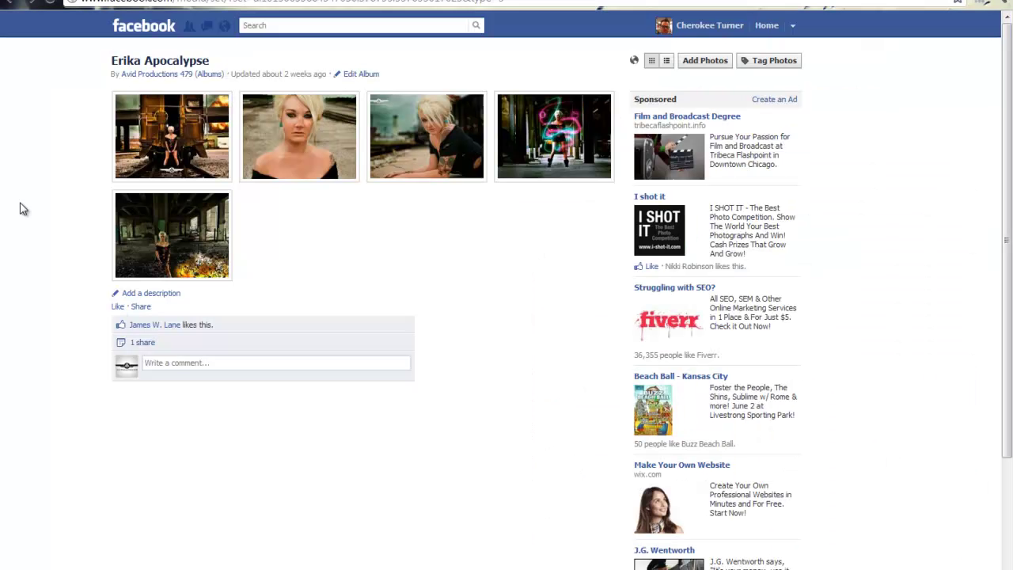